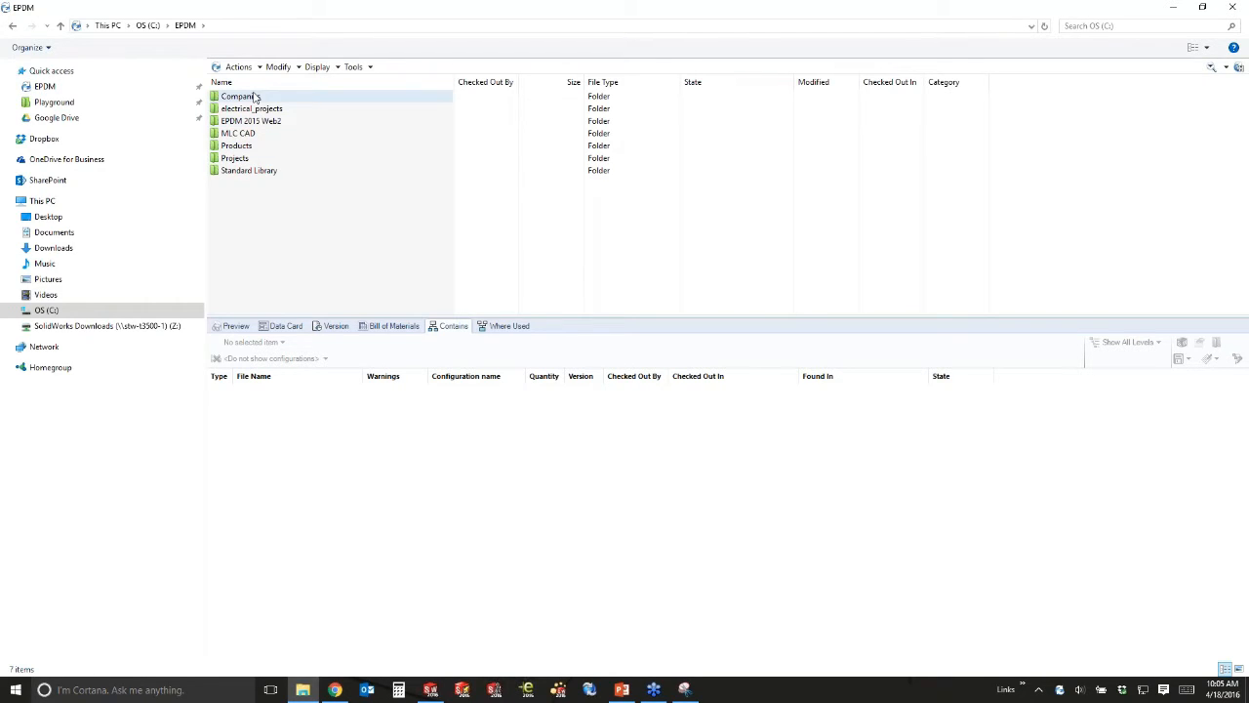
Open the Projects folder and then its Playground subfolder.
left_click(237, 160)
double_click(237, 160)
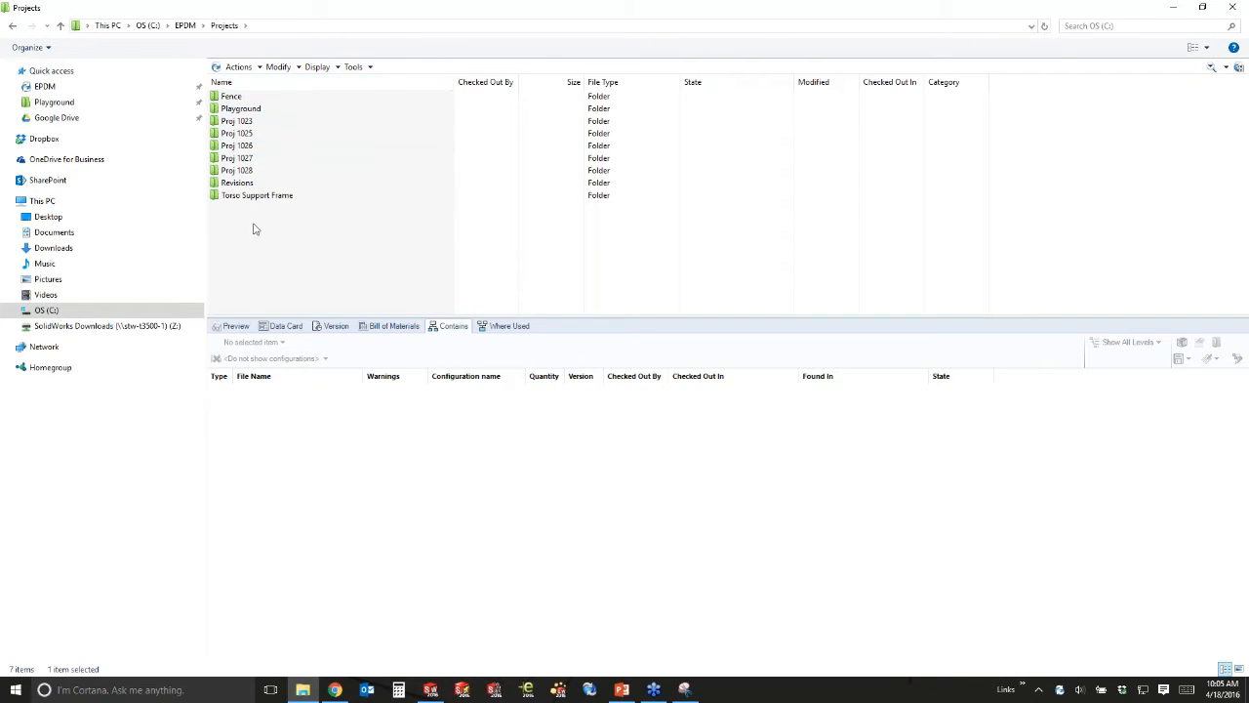
left_click(254, 109)
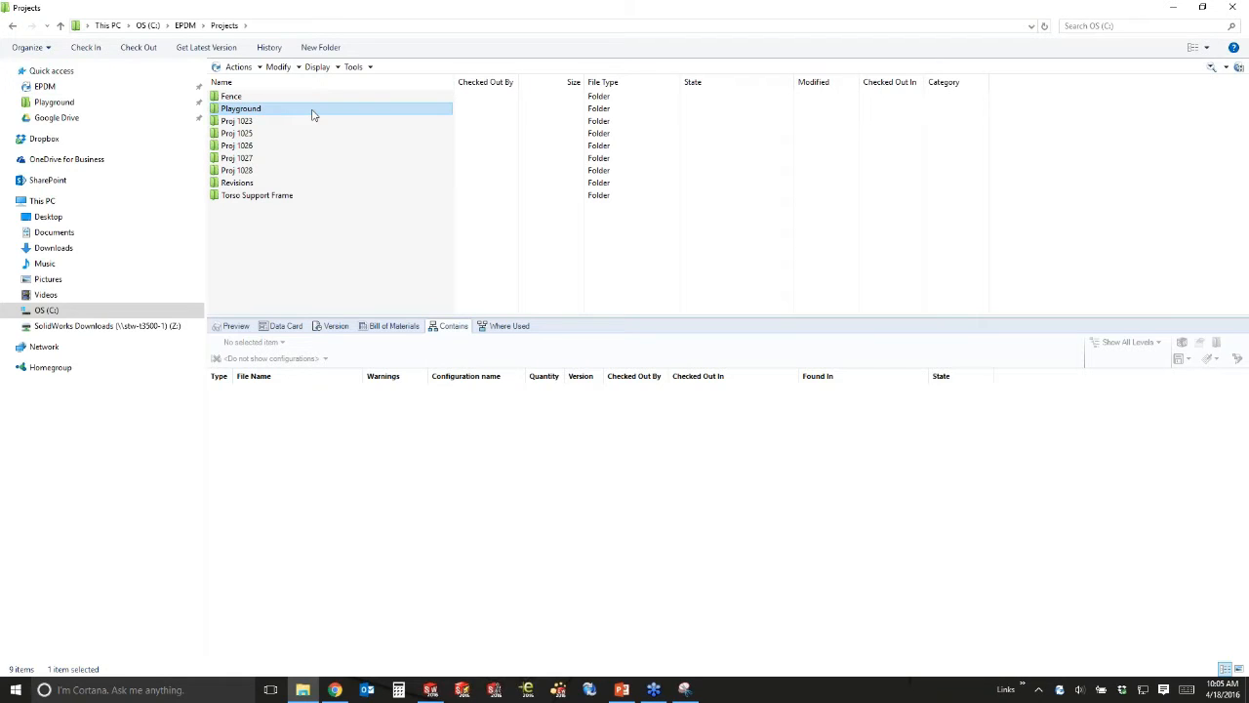
double_click(216, 111)
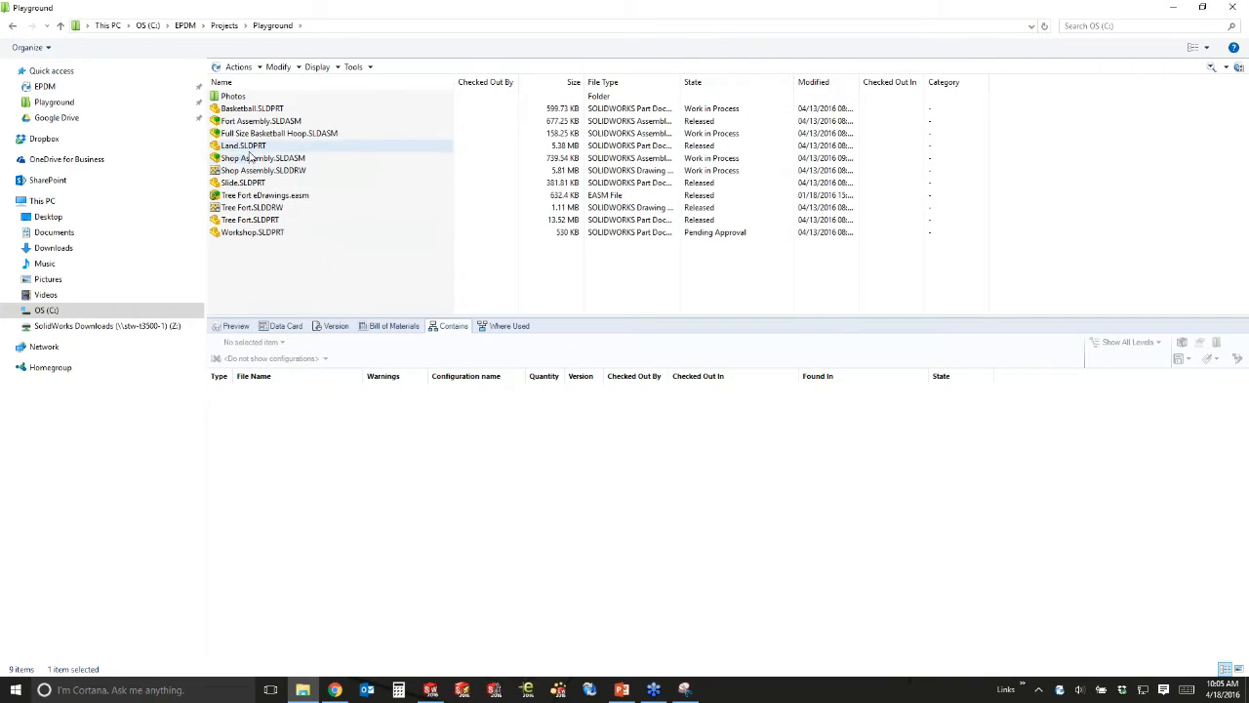
Show the 3D preview of Tree Fort.SLDPRT and rotate the model to a higher view.
left_click(259, 224)
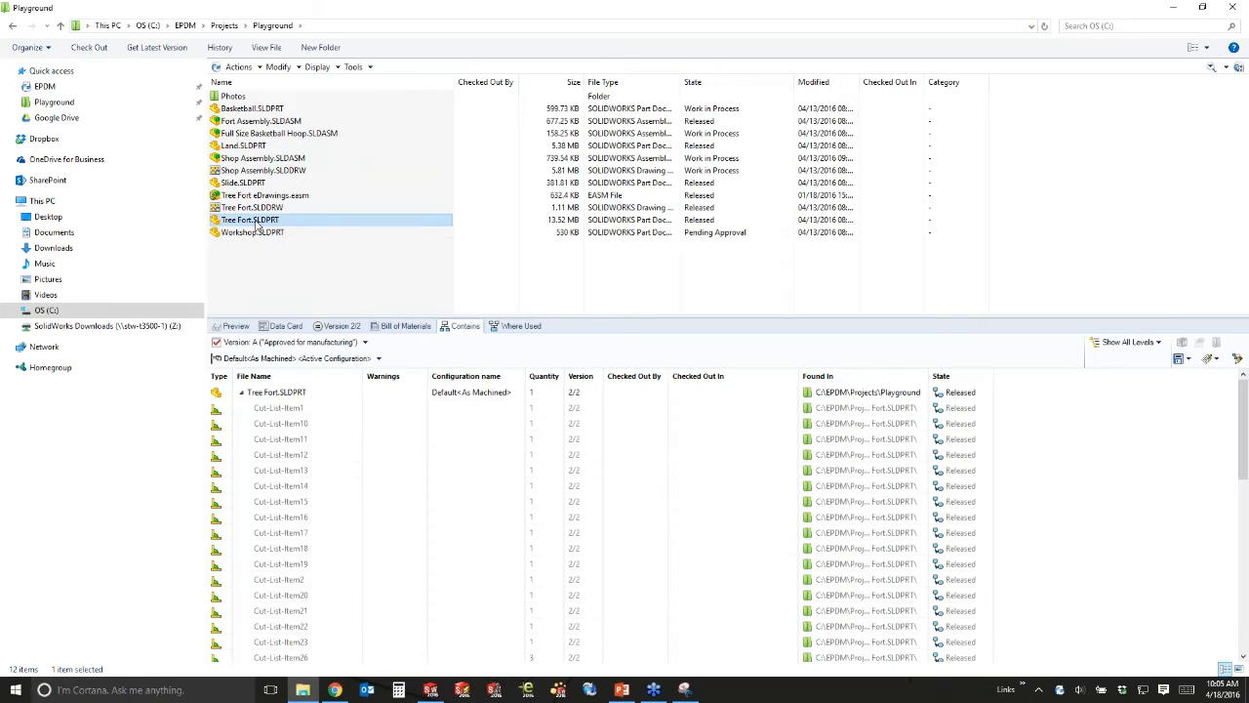
left_click(234, 325)
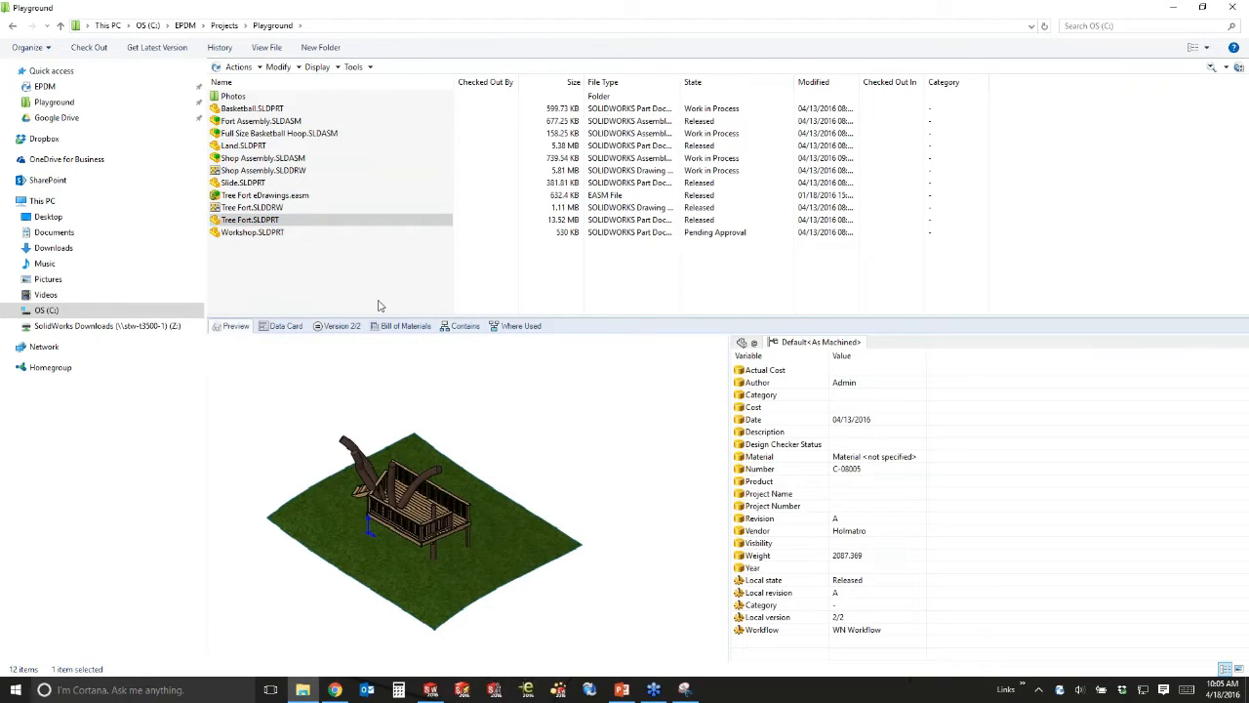
left_click(460, 449)
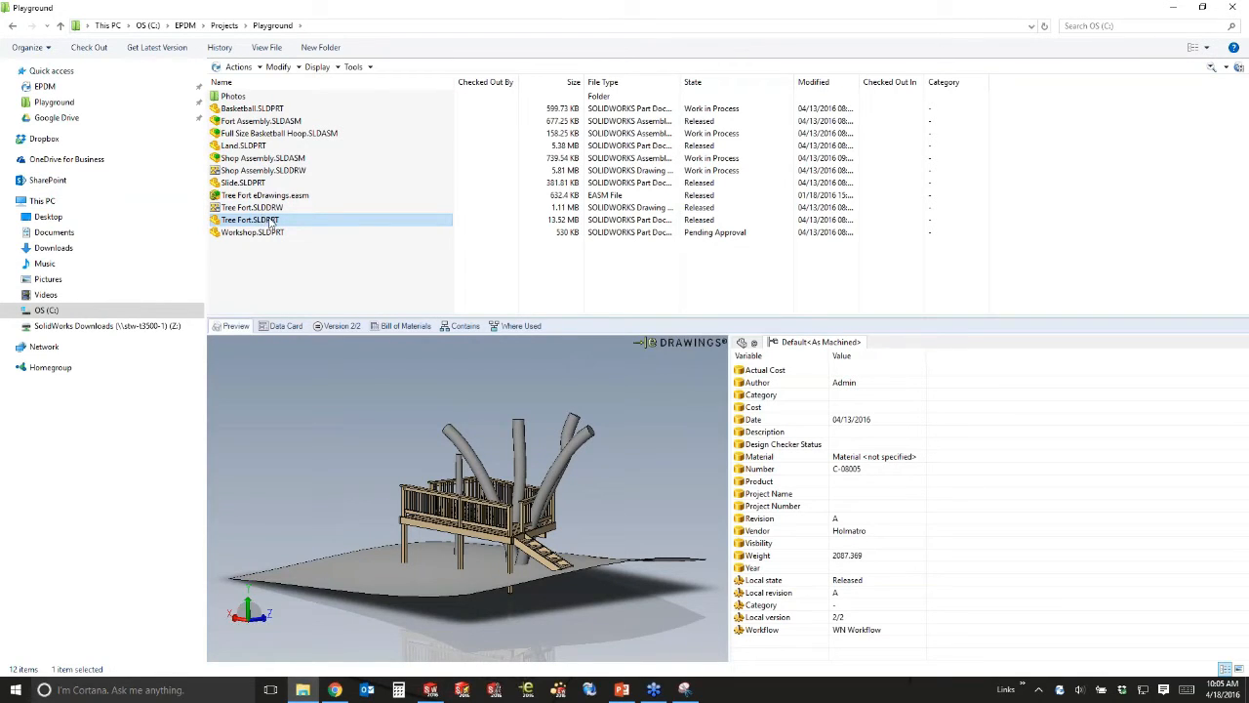
left_click_drag(444, 554, 622, 522)
left_click_drag(472, 520, 393, 489)
scroll(450, 550, "down", 3)
scroll(426, 550, "up", 1)
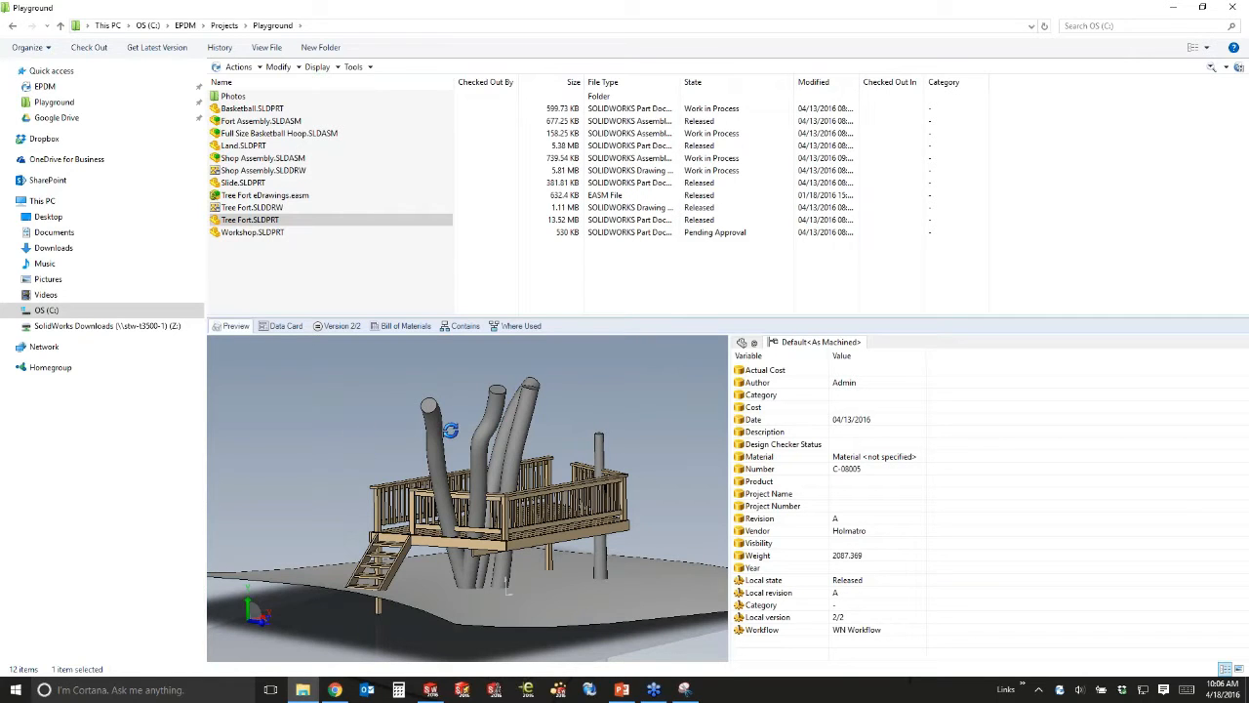
left_click_drag(450, 427, 518, 443)
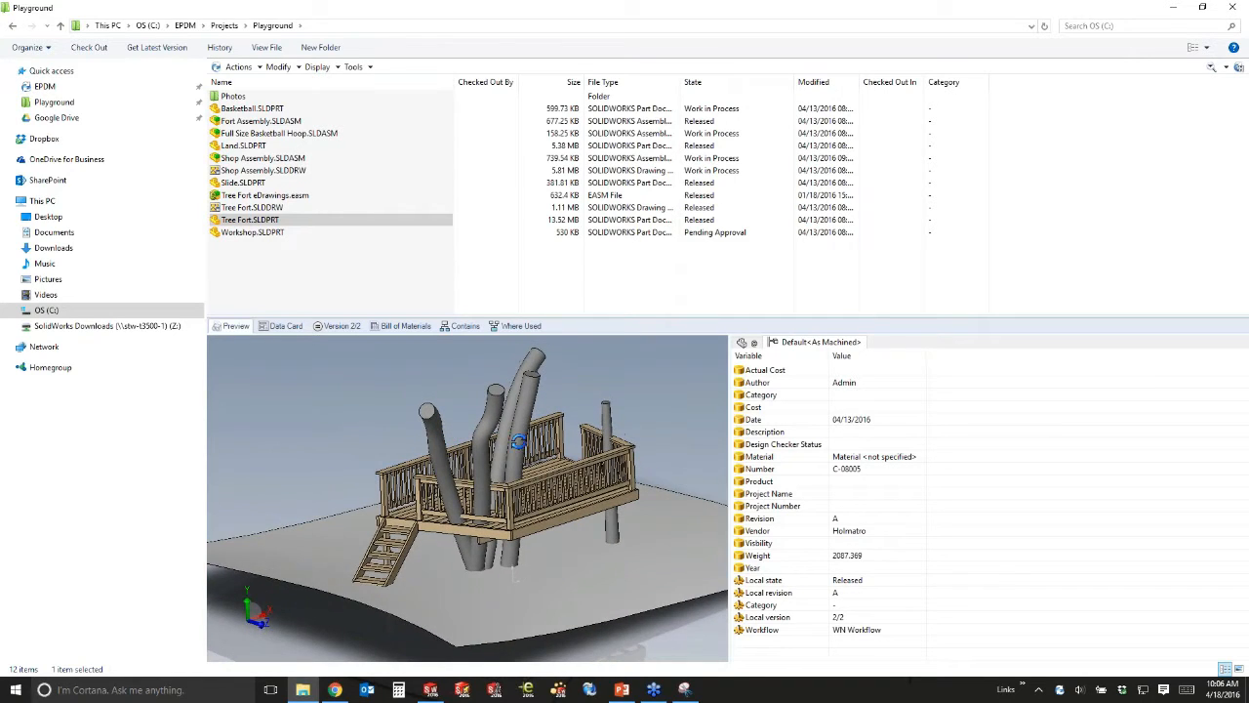
Preview Workshop, the Tree Fort drawing and eDrawings file, then reselect Tree Fort.SLDPRT.
left_click(241, 232)
left_click(241, 219)
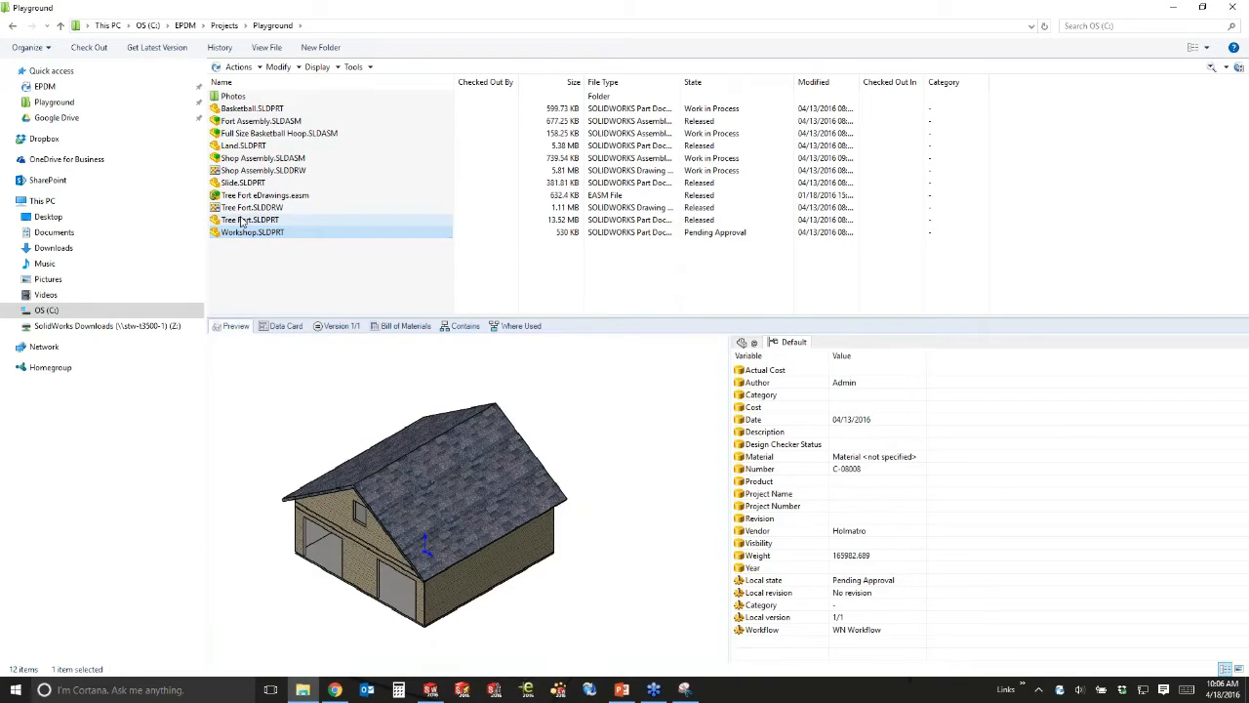
left_click(241, 207)
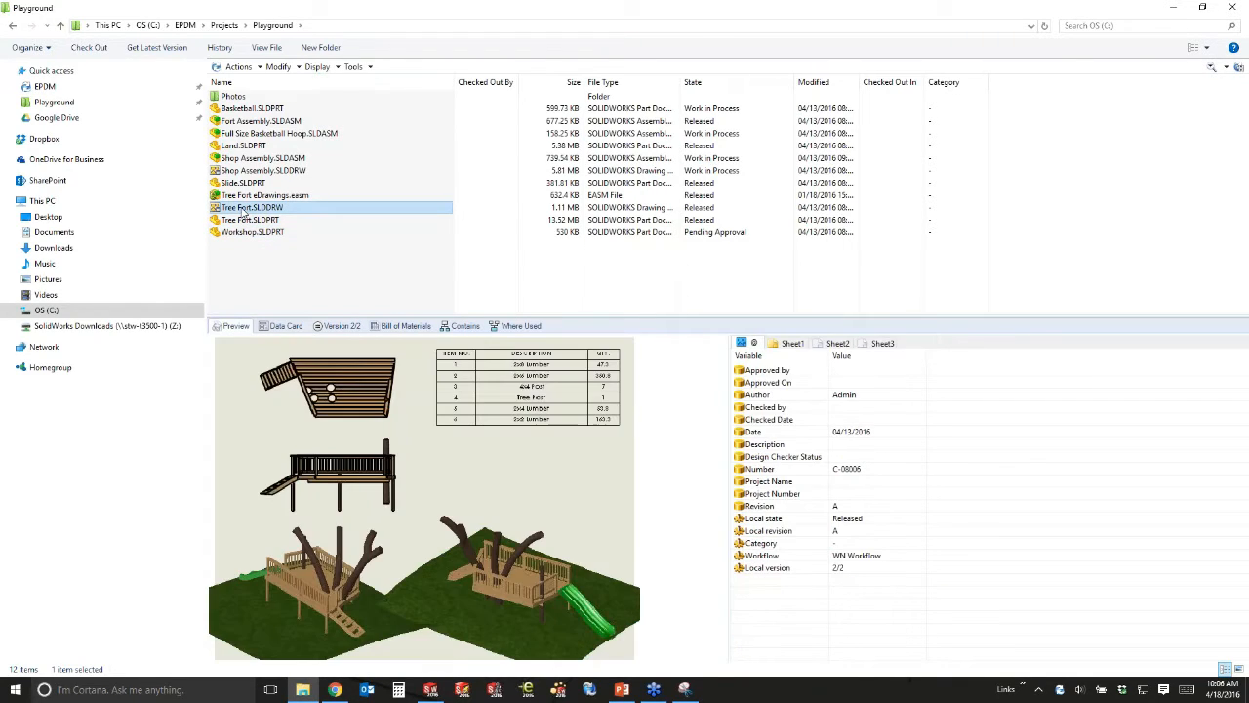
left_click(242, 196)
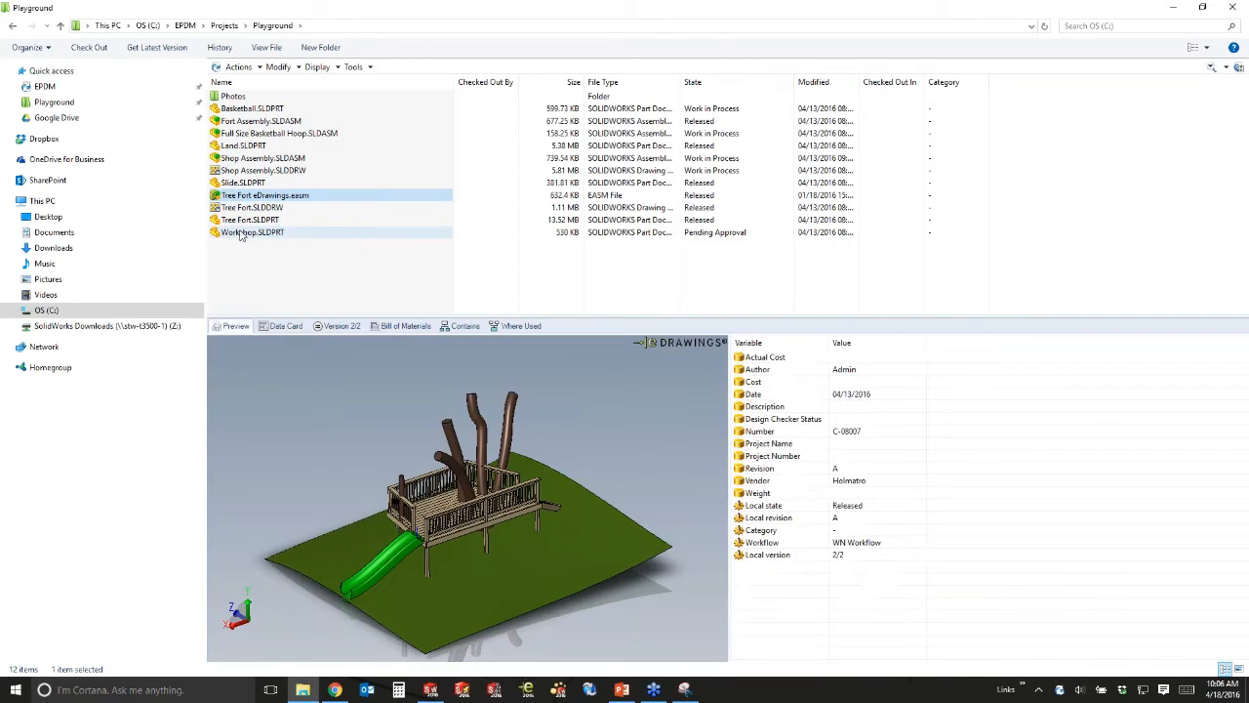
left_click_drag(523, 515, 499, 525)
scroll(497, 527, "down", 5)
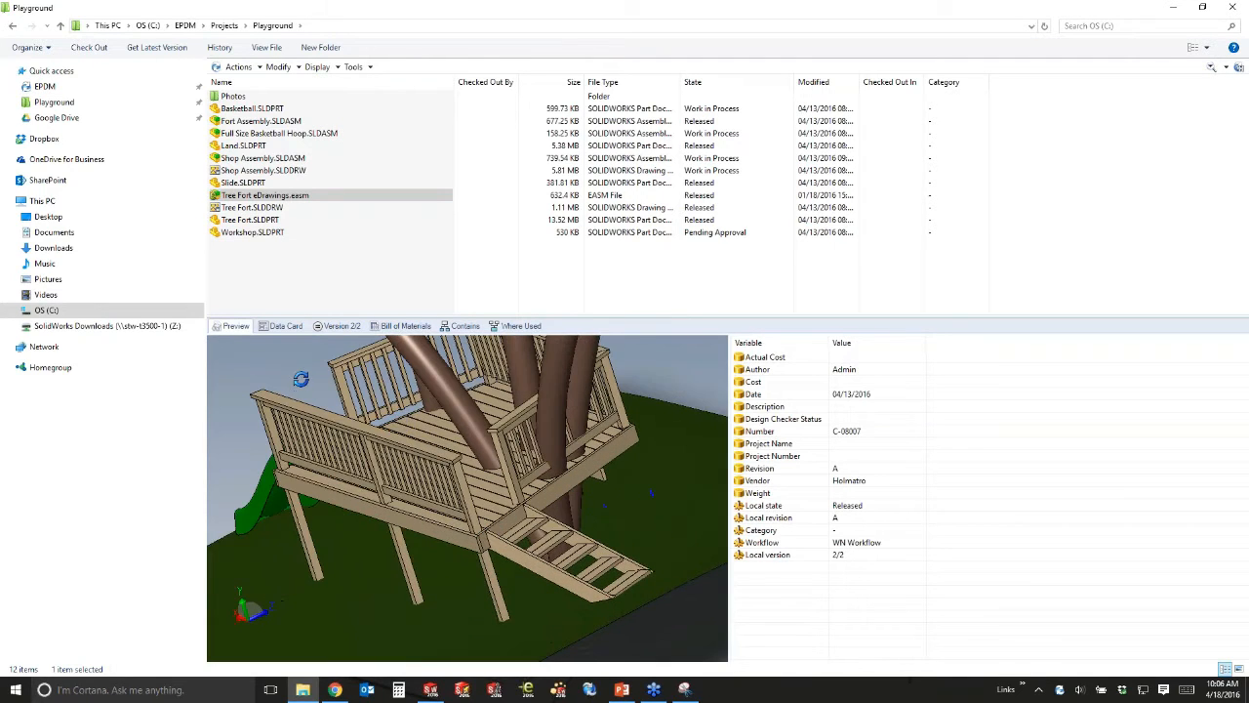
left_click_drag(302, 380, 679, 434)
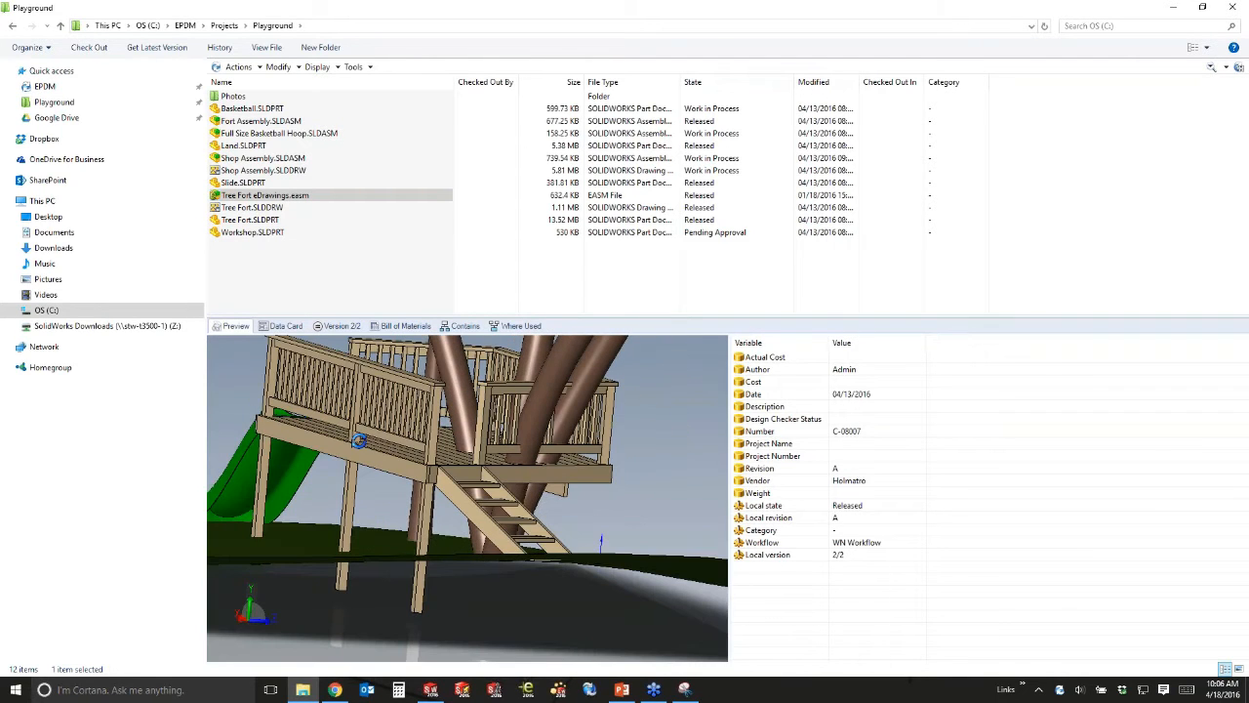
left_click_drag(324, 452, 507, 583)
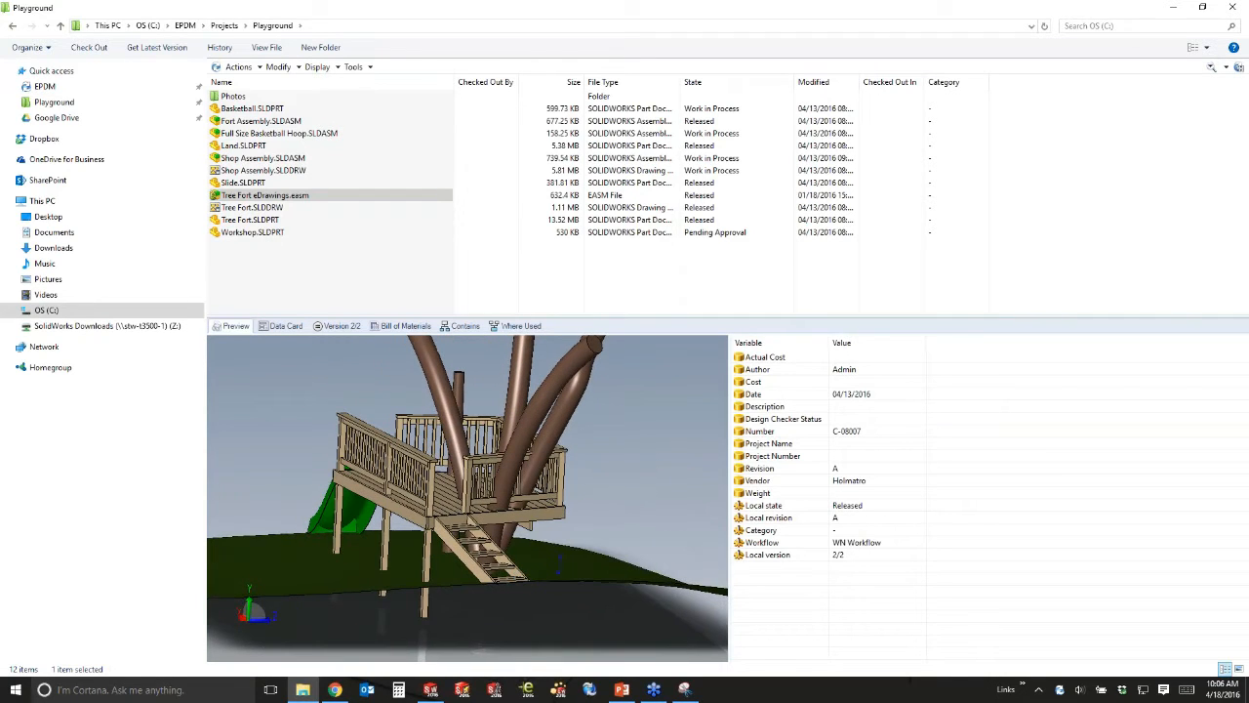
double_click(227, 196)
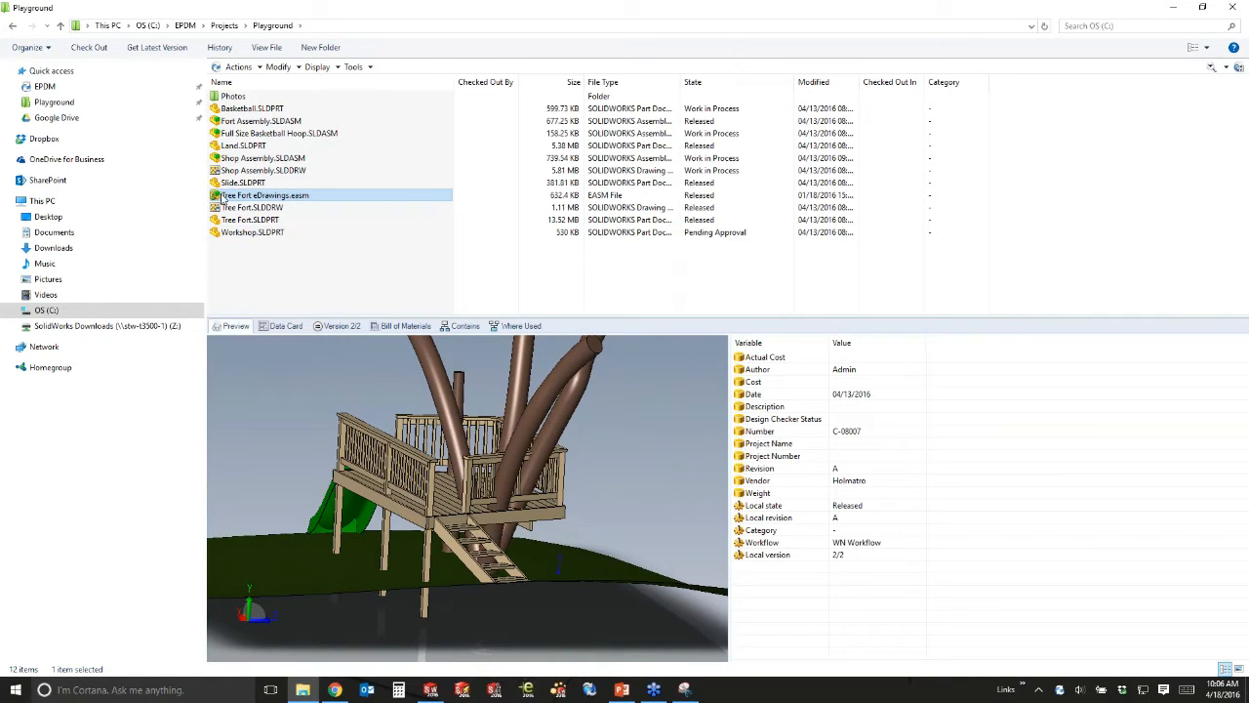
left_click(216, 222)
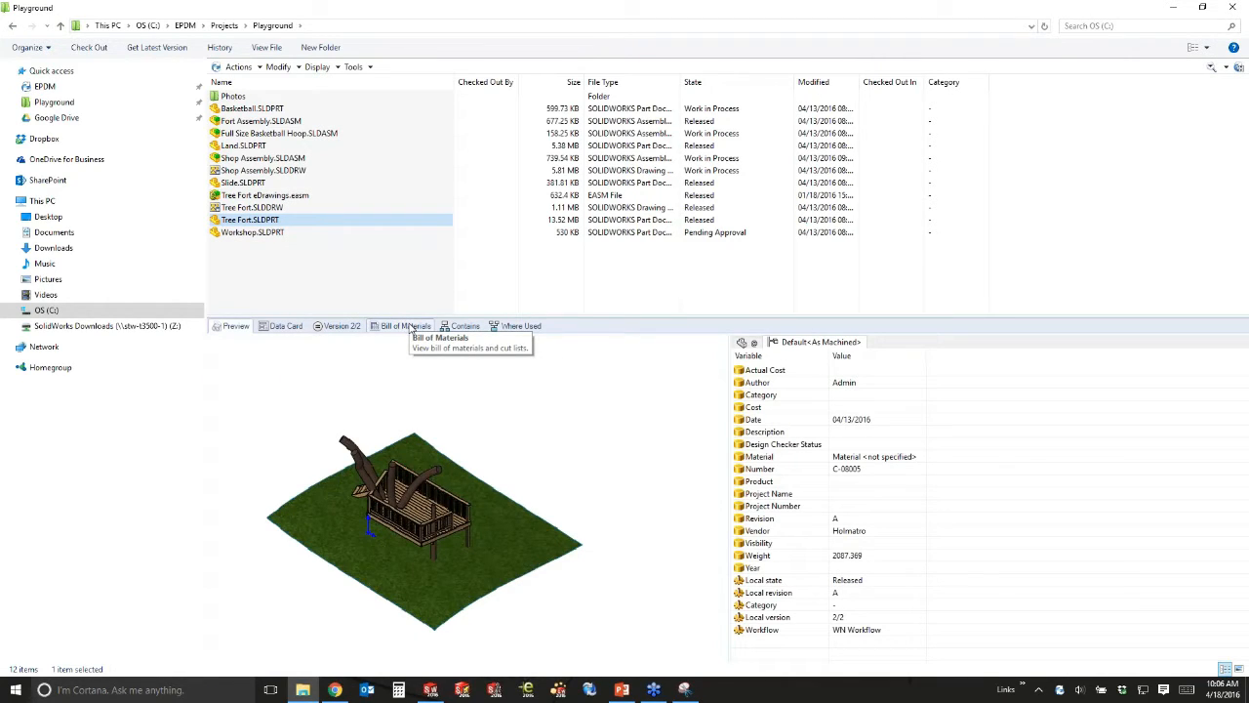
Show the Tree Fort part's bill of materials as the Weldment BOM.
left_click(408, 328)
left_click(265, 342)
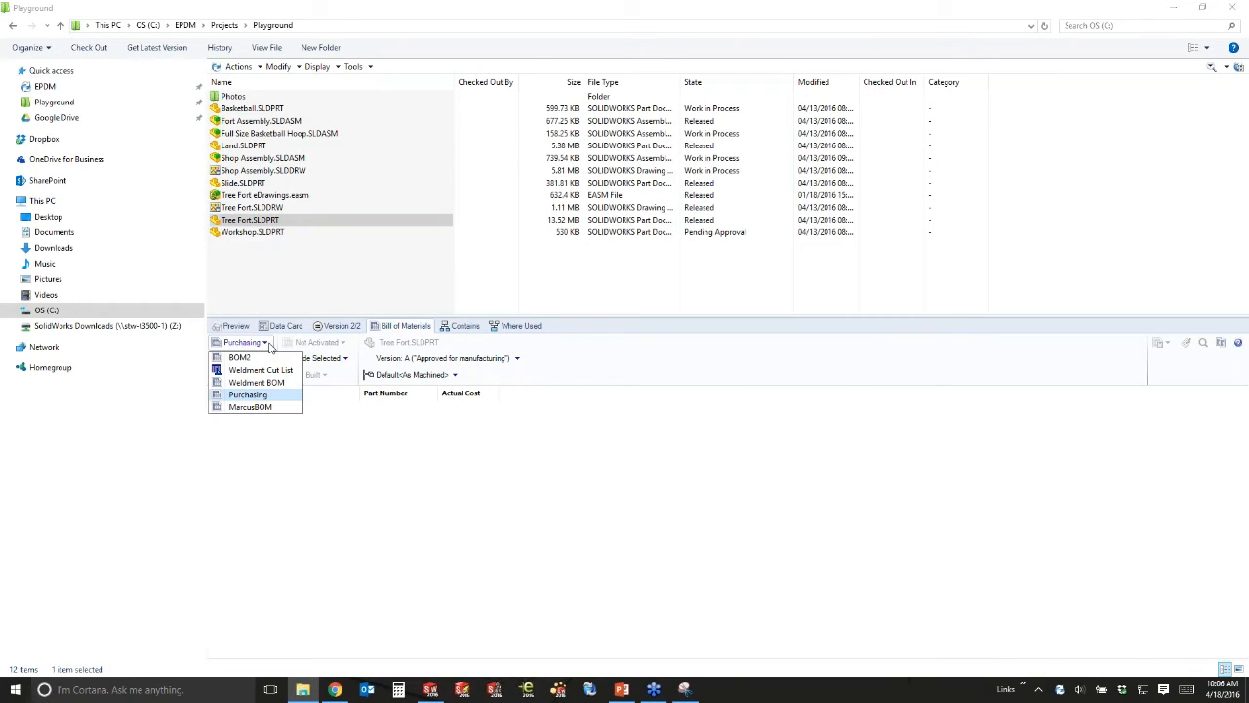
left_click(262, 374)
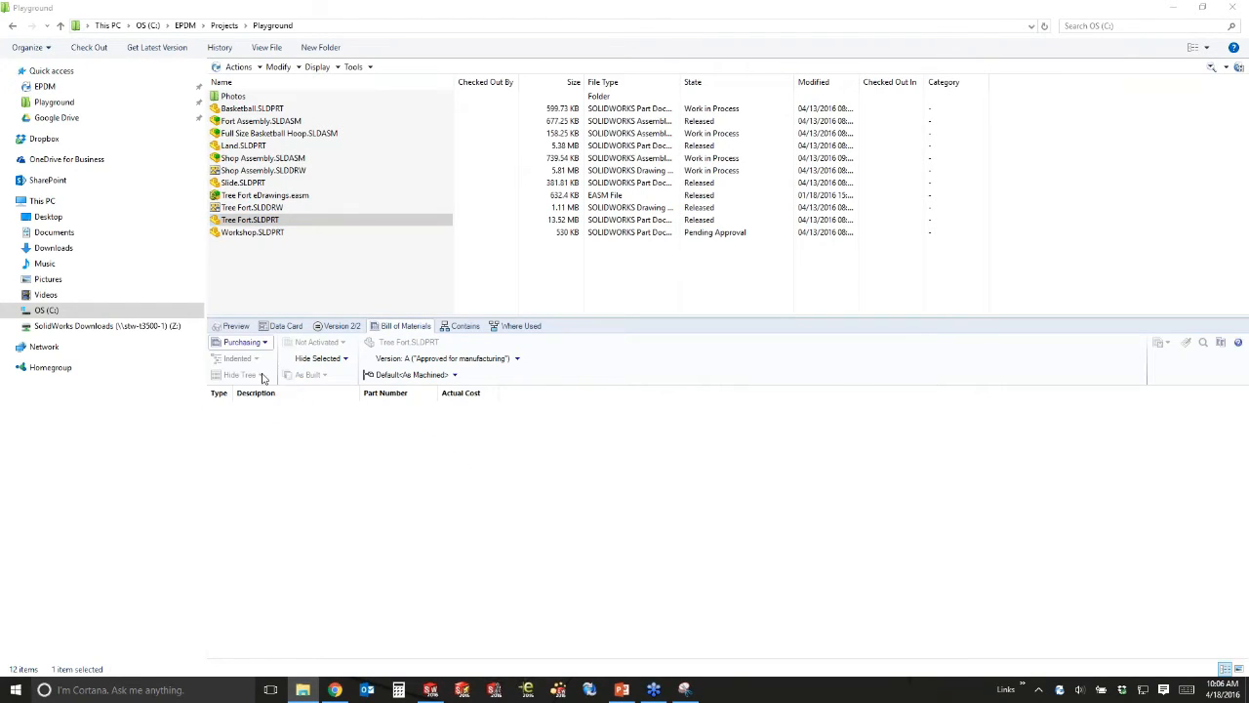
left_click(261, 344)
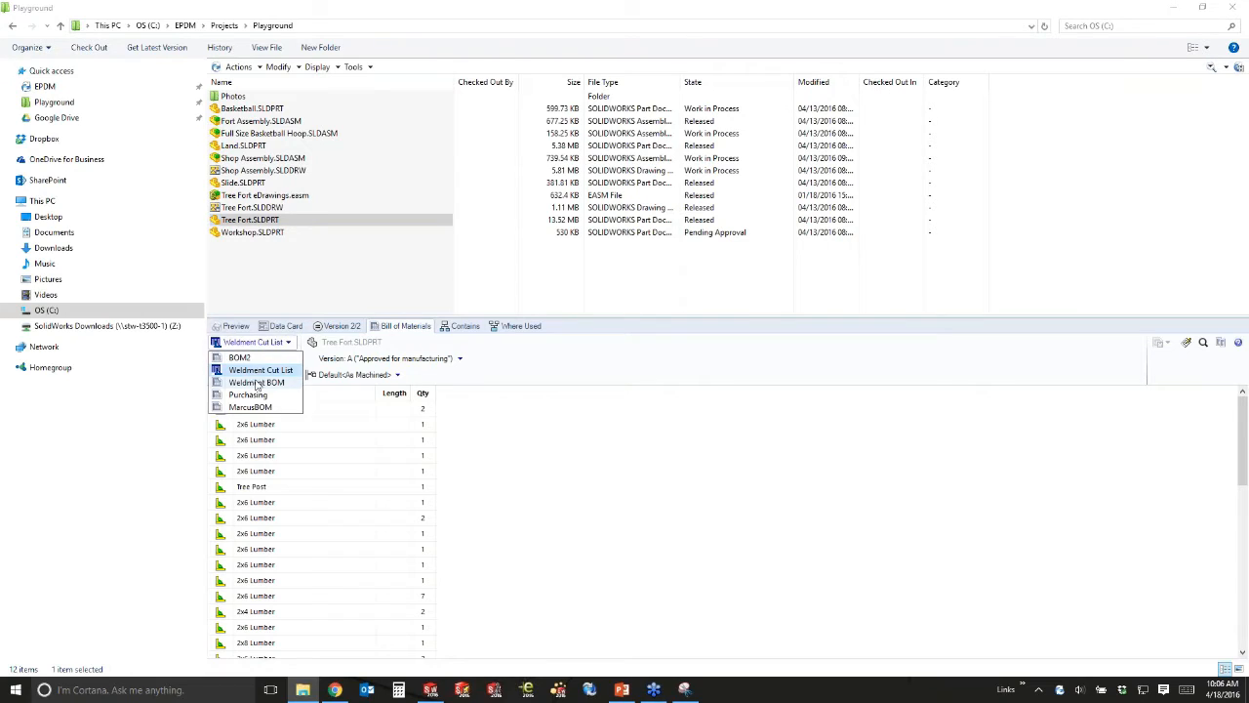
left_click(258, 384)
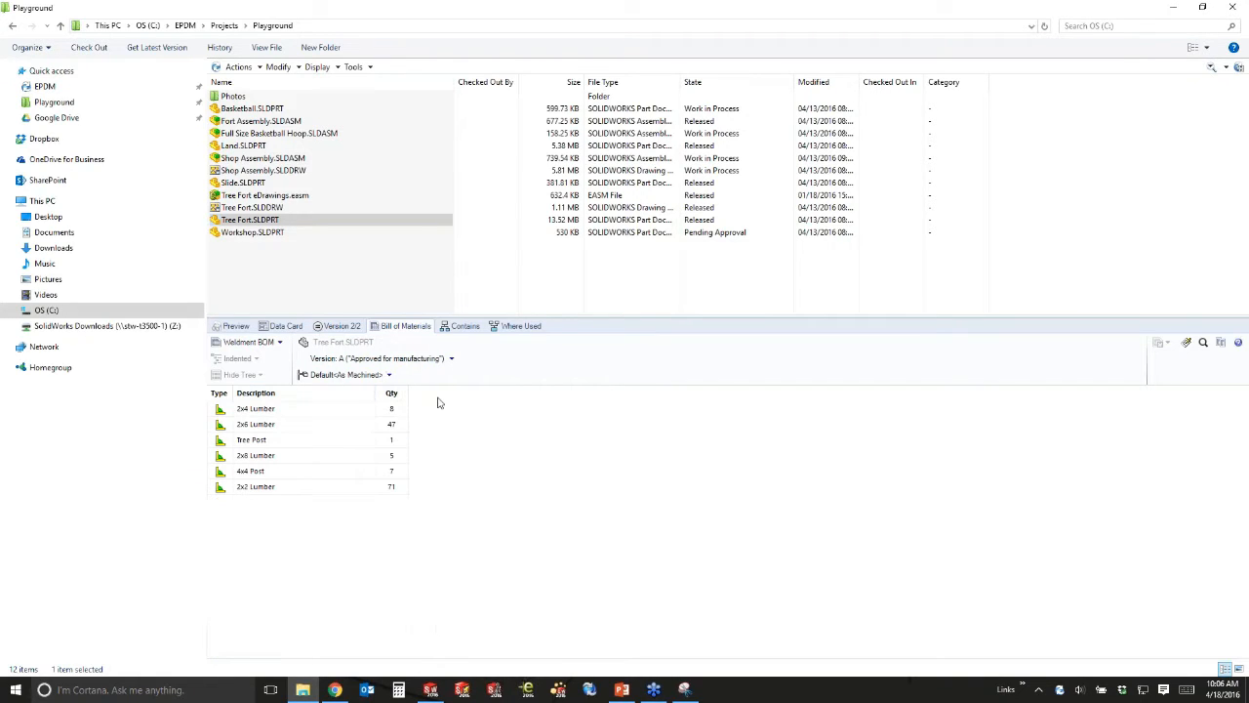
Review Bill of Materials1 for Tree Fort.SLDDRW, then show the drawing's preview.
left_click(400, 207)
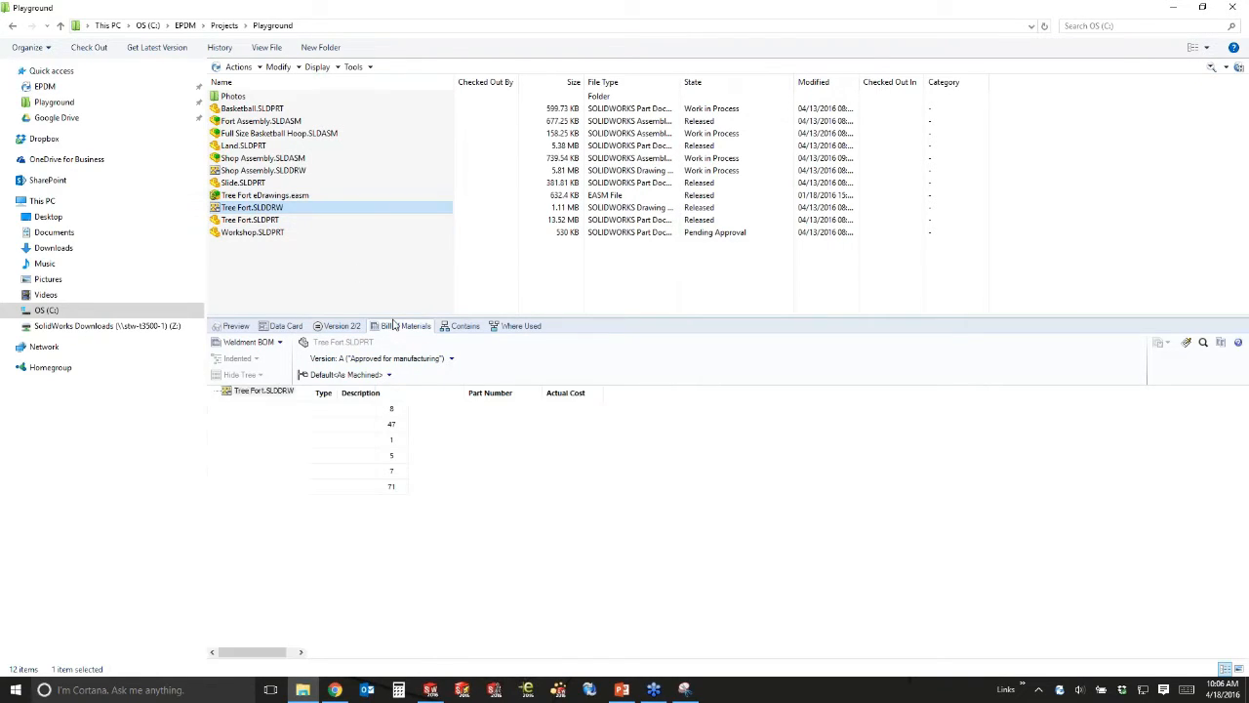
left_click(242, 341)
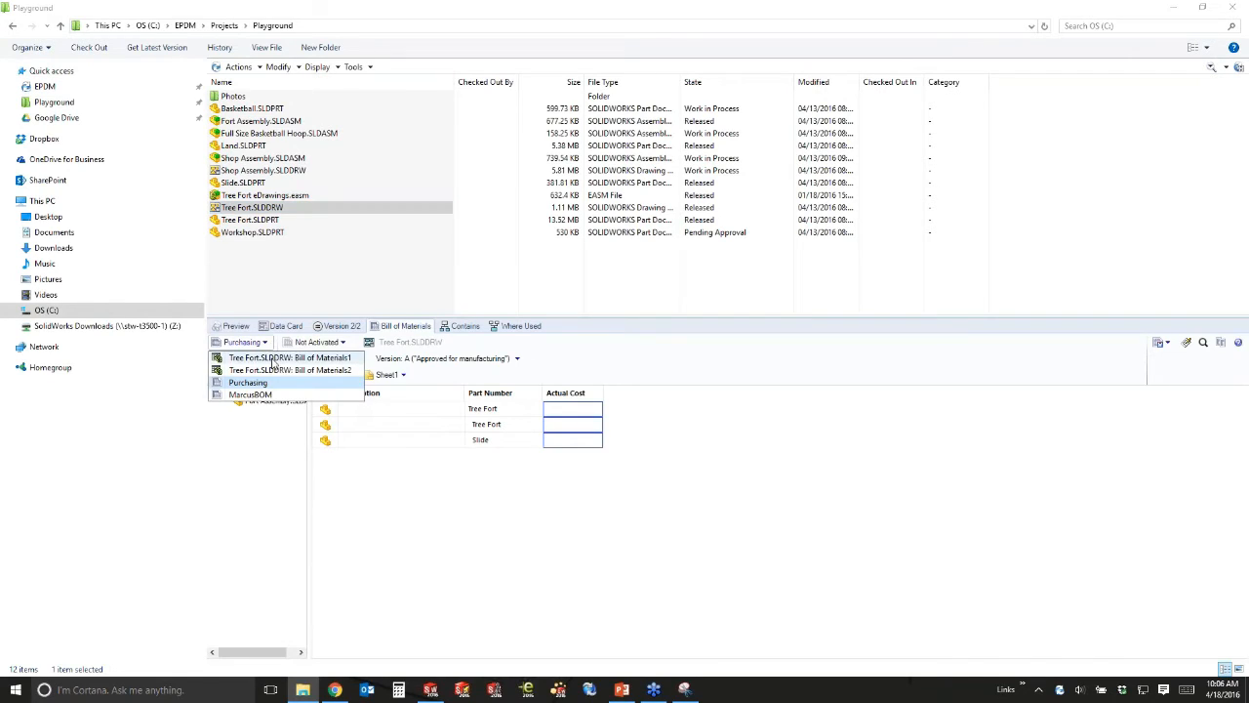
left_click(274, 358)
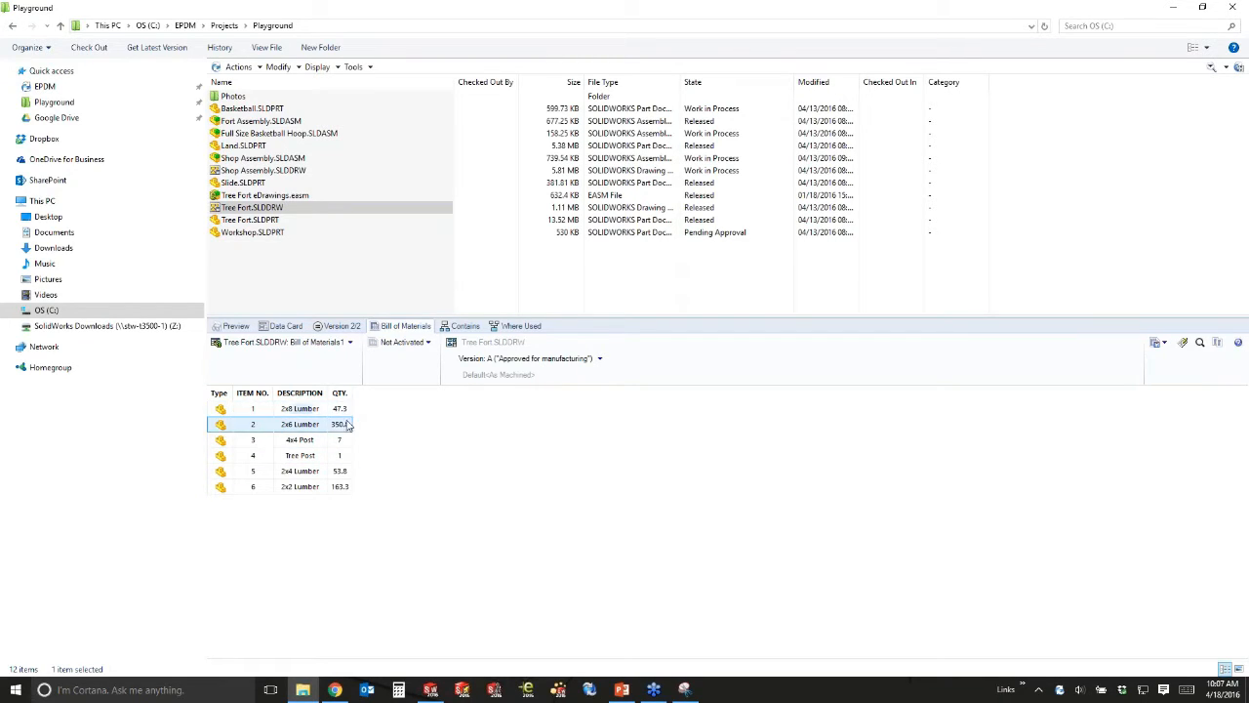
left_click(348, 488)
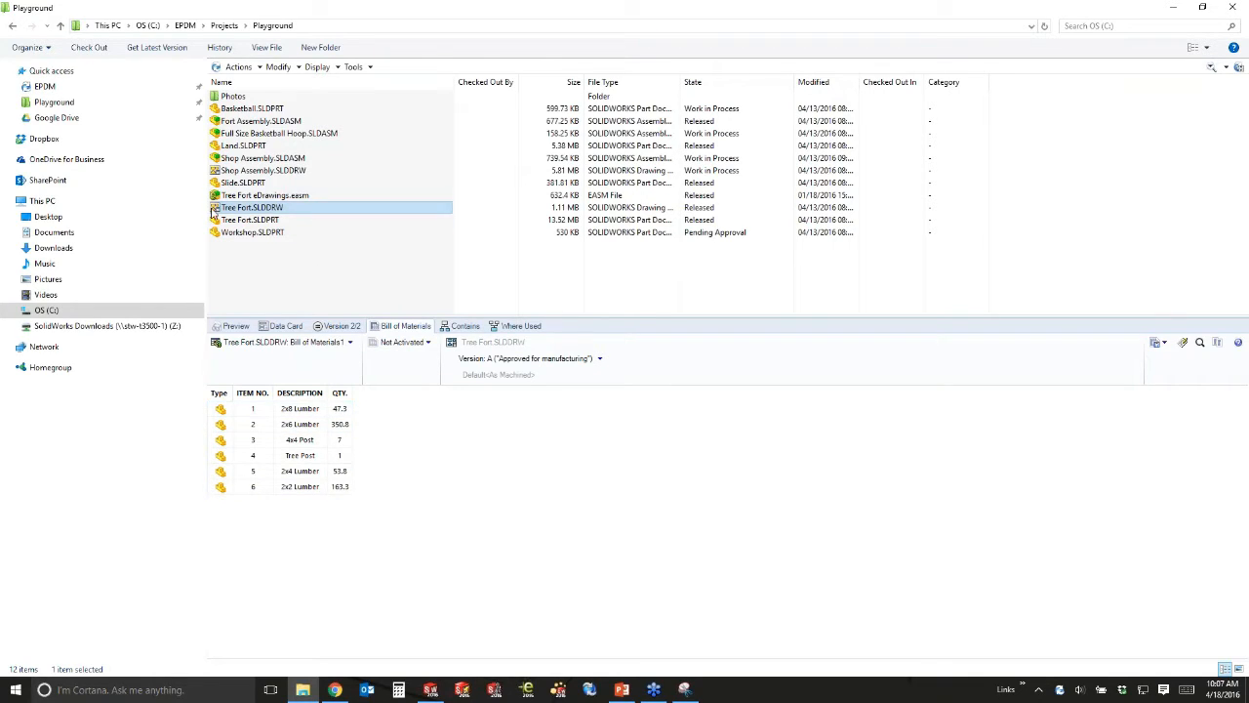
left_click(232, 326)
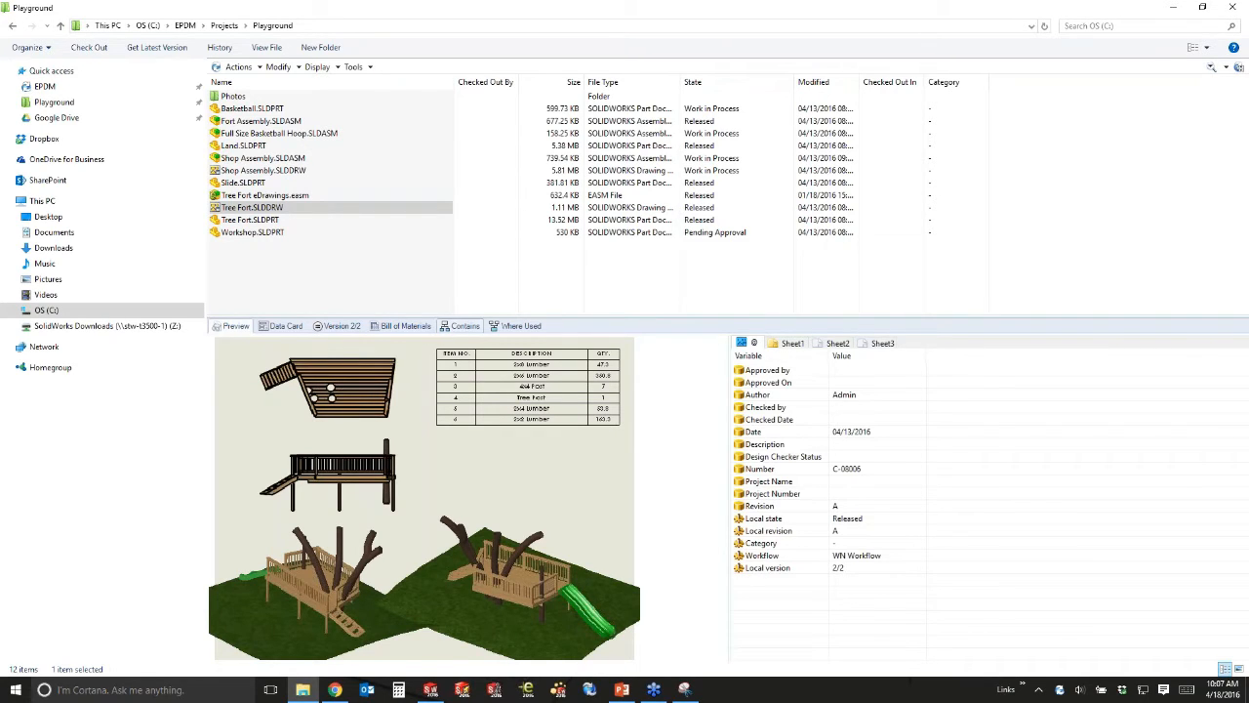
List the Tree Fort drawing's referenced files, then clear the file selection.
left_click(461, 325)
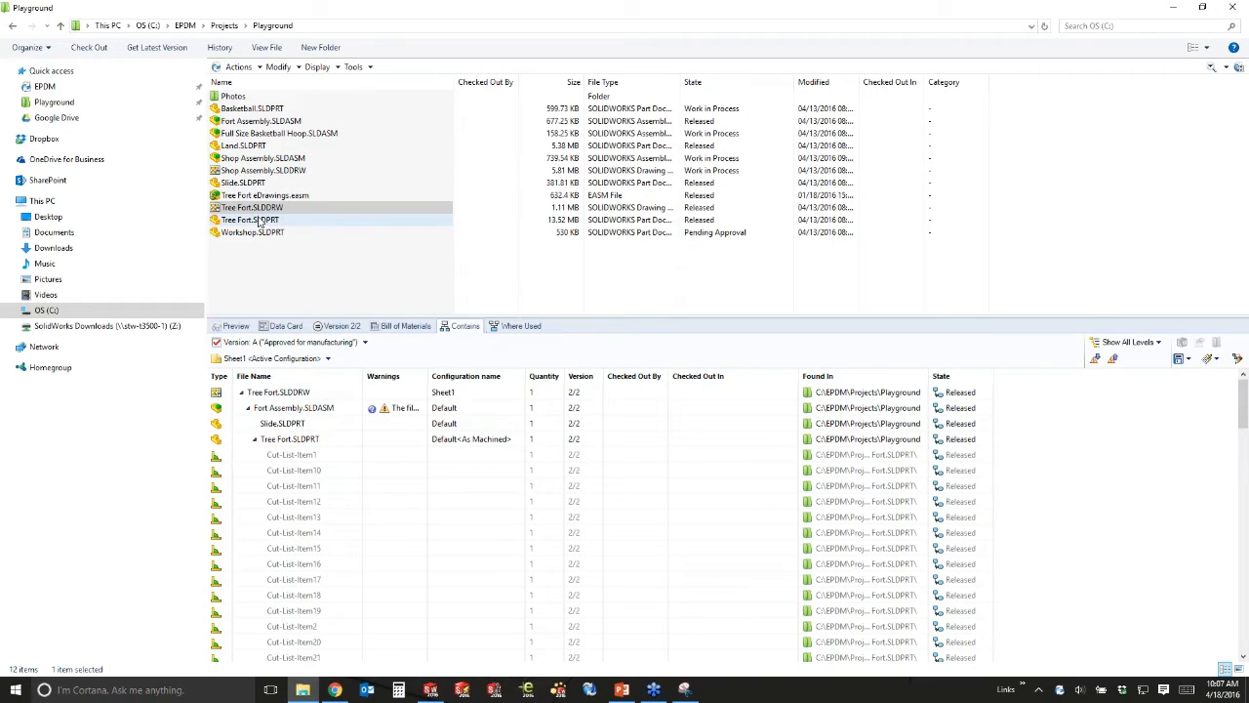
left_click(288, 283)
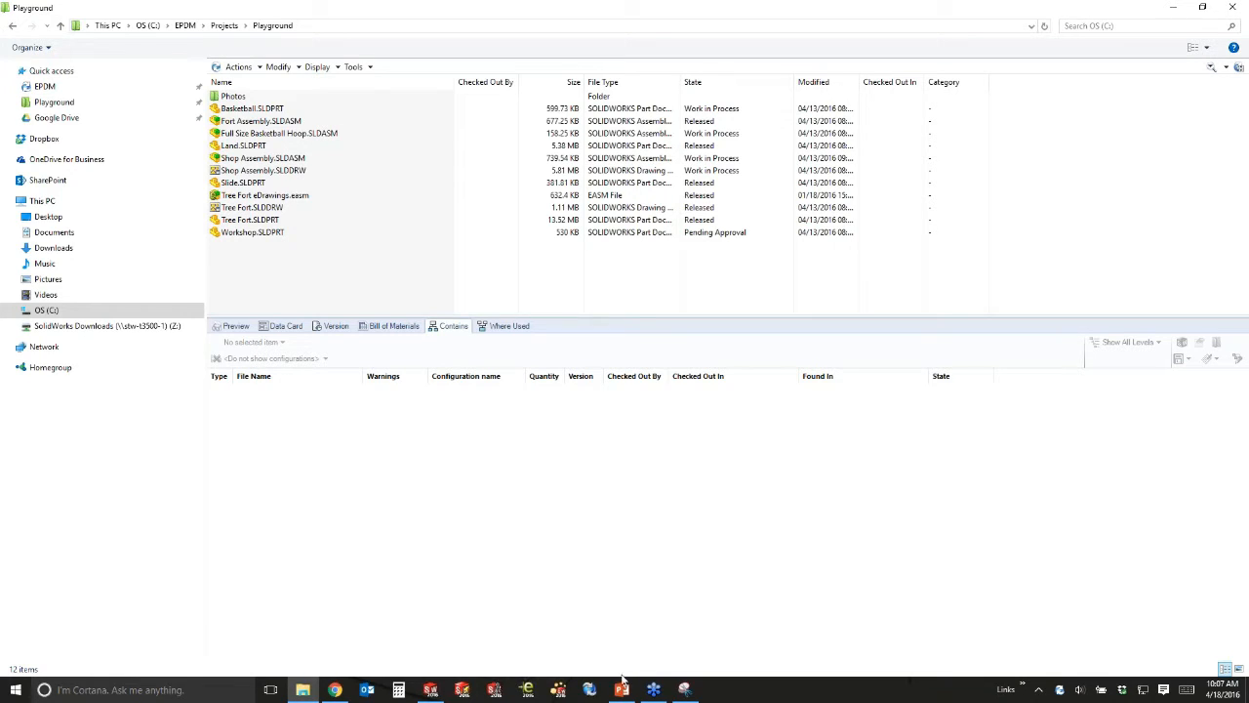
Preview the Full Size Basketball Hoop assembly and Basketball.SLDPRT, then switch to SOLIDWORKS 2016.
left_click(310, 134)
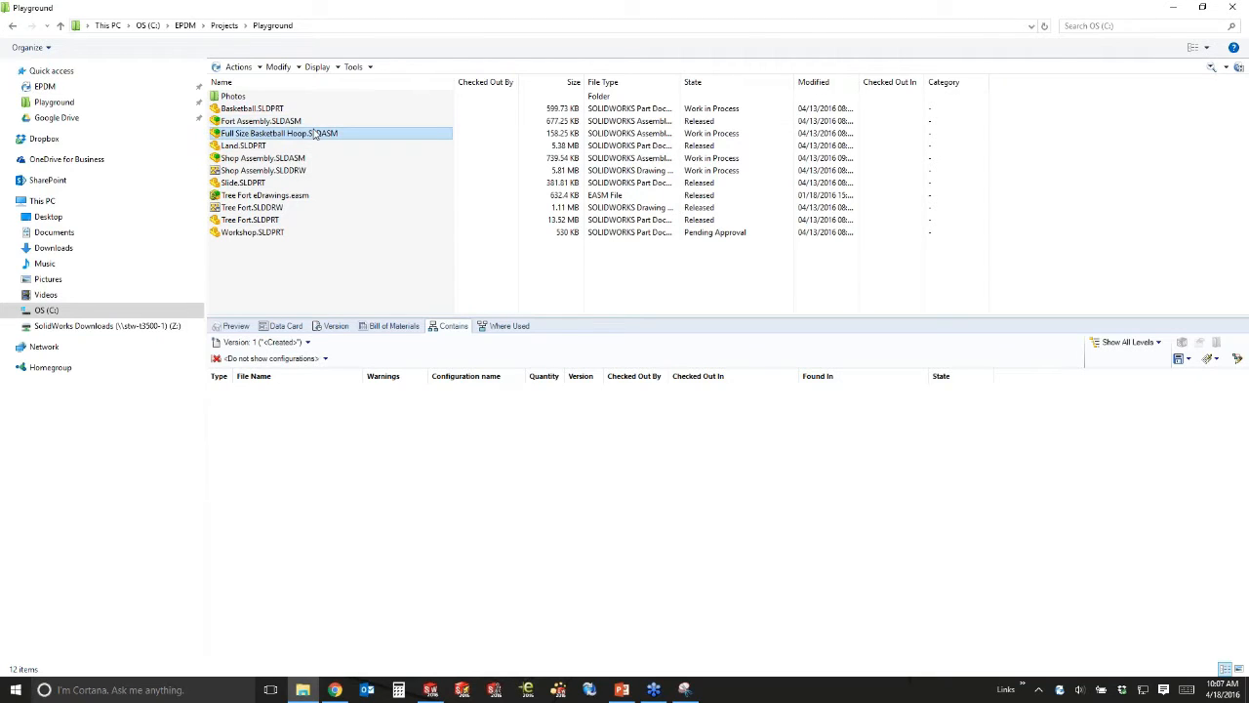
left_click(236, 326)
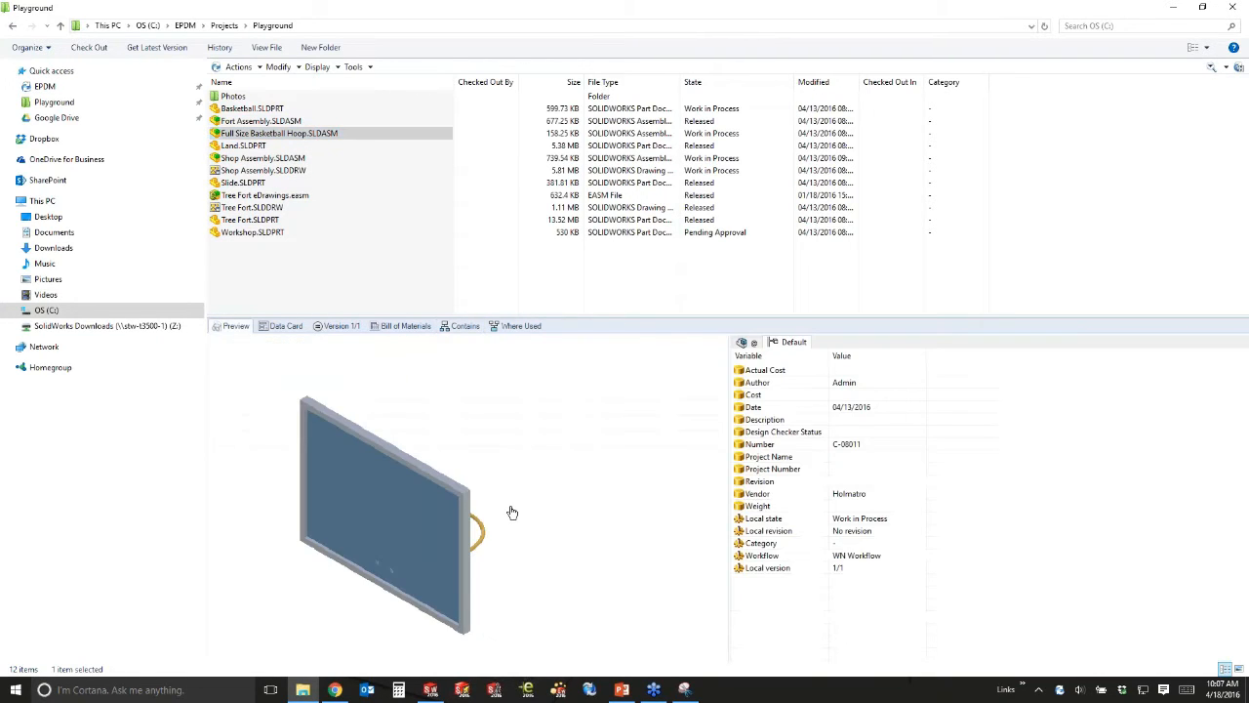
mouse_move(519, 604)
left_mouse_down()
mouse_move(472, 602)
mouse_move(421, 547)
mouse_move(505, 543)
mouse_move(458, 498)
mouse_move(362, 455)
mouse_move(365, 467)
left_mouse_up()
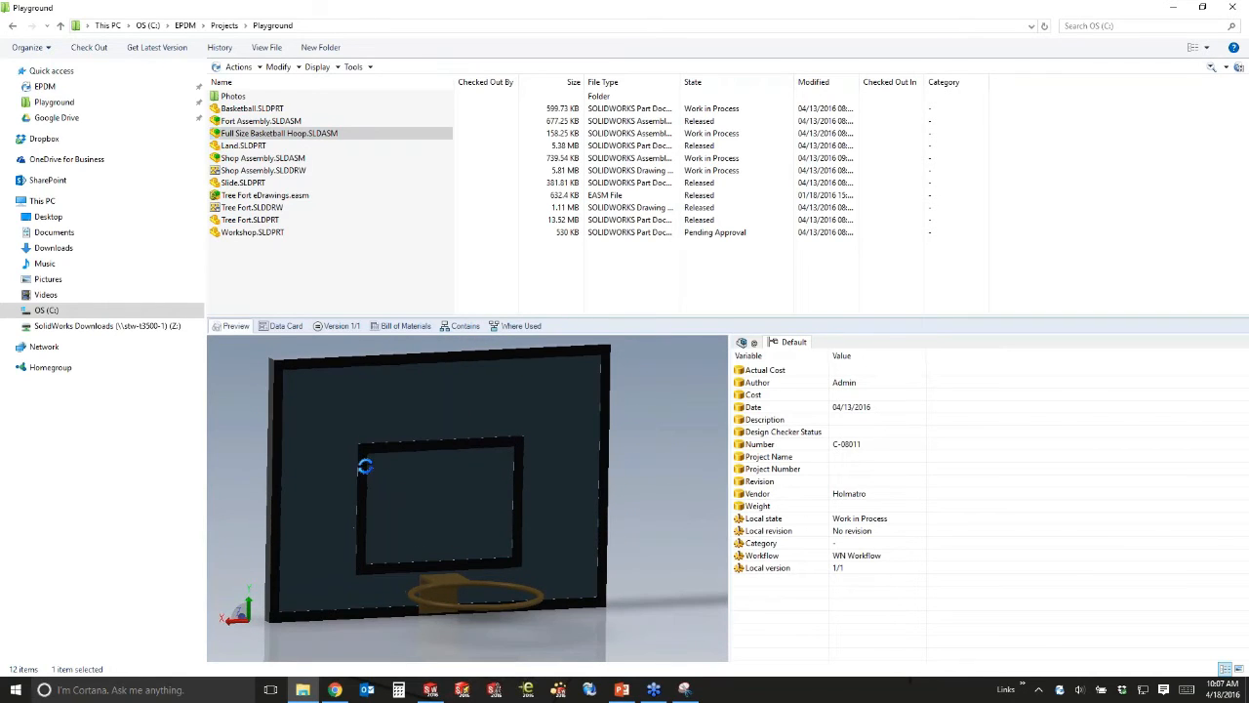
left_click(233, 110)
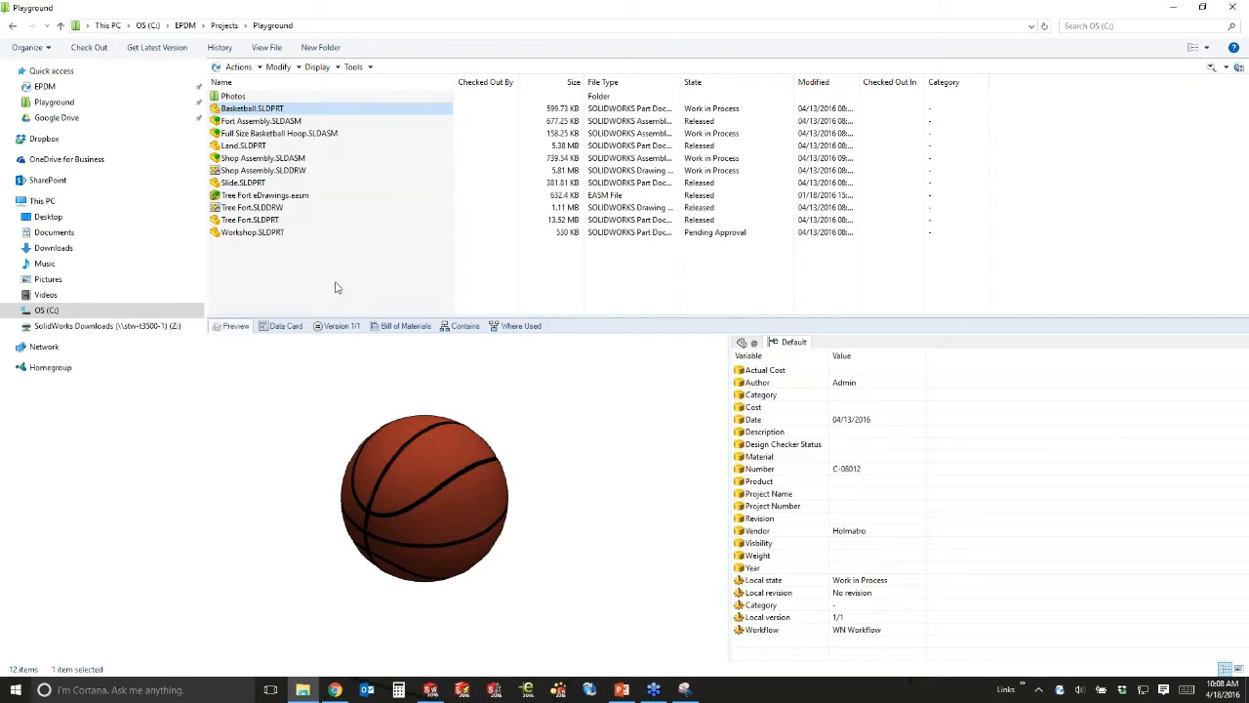
left_click(432, 691)
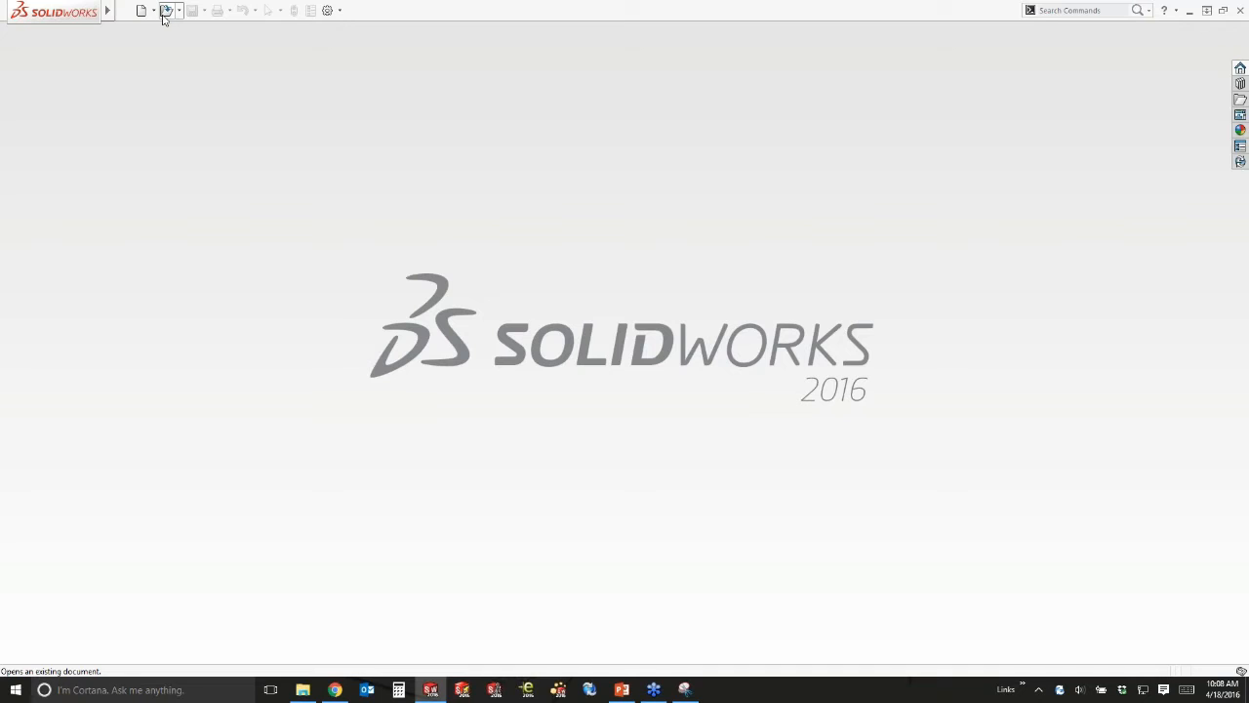
Open Toddler Hoop.SLDASM from recent documents and orbit the hoop model.
key("r")
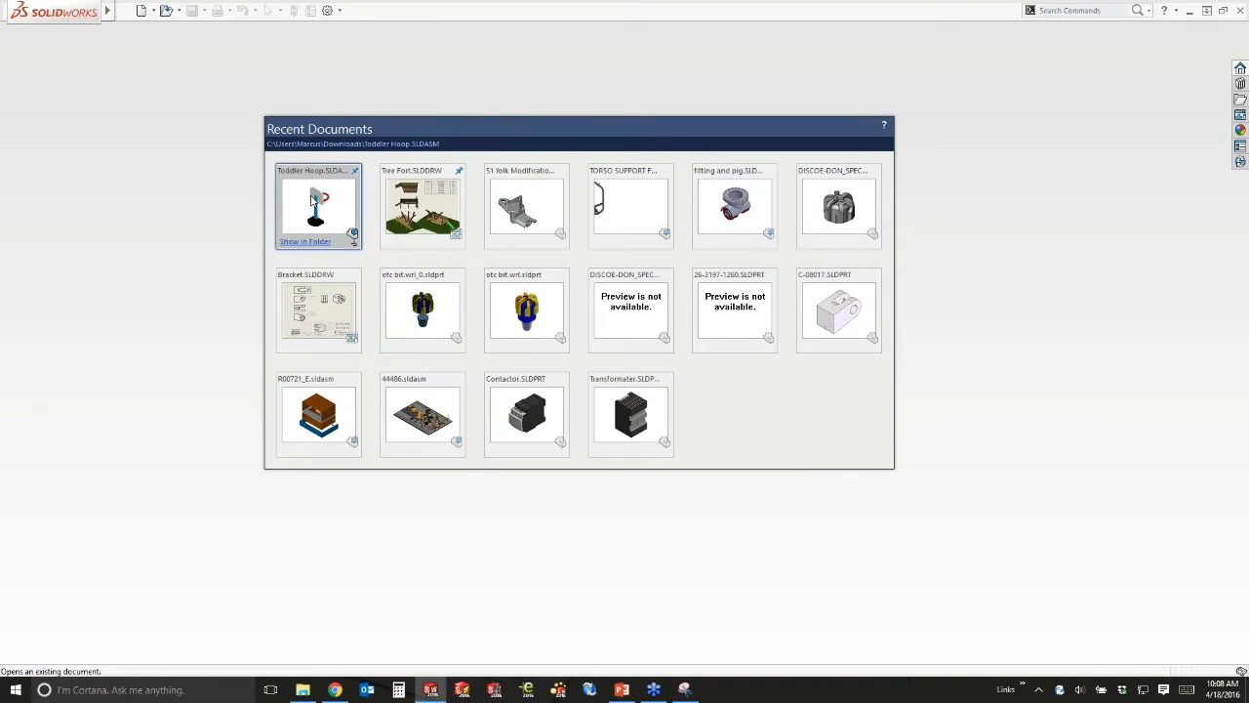
left_click(312, 201)
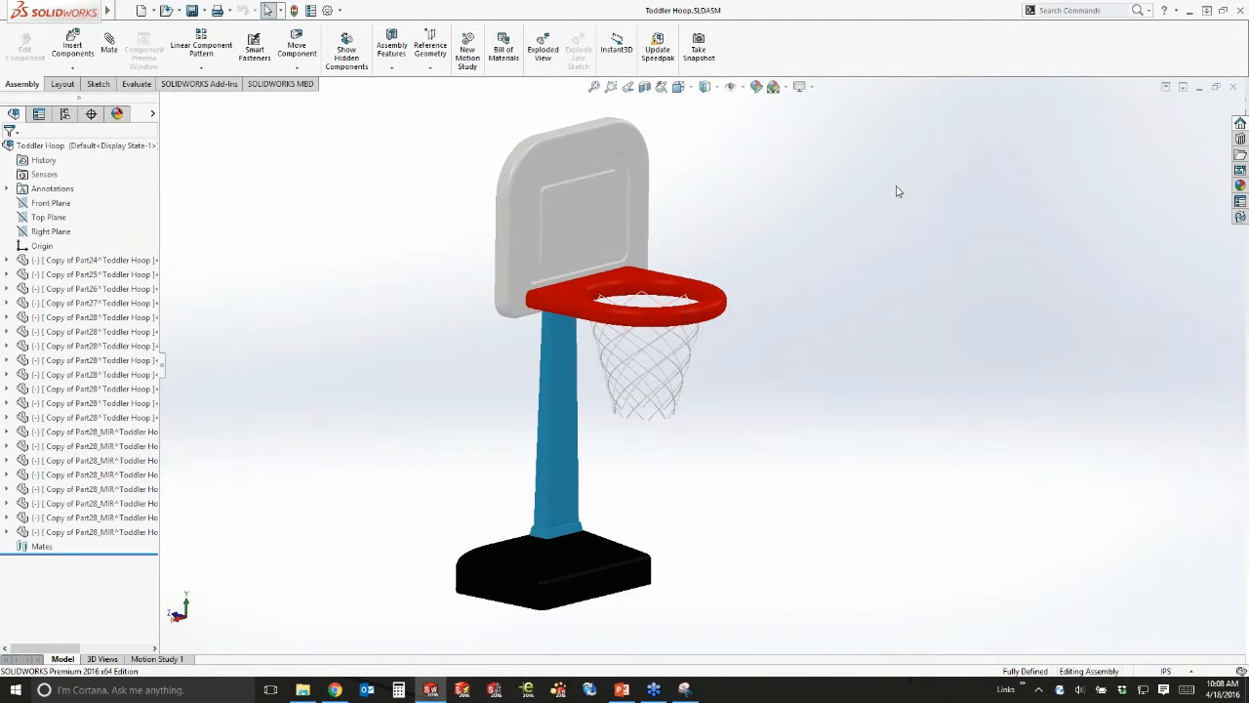
middle_click_drag(898, 191, 890, 211)
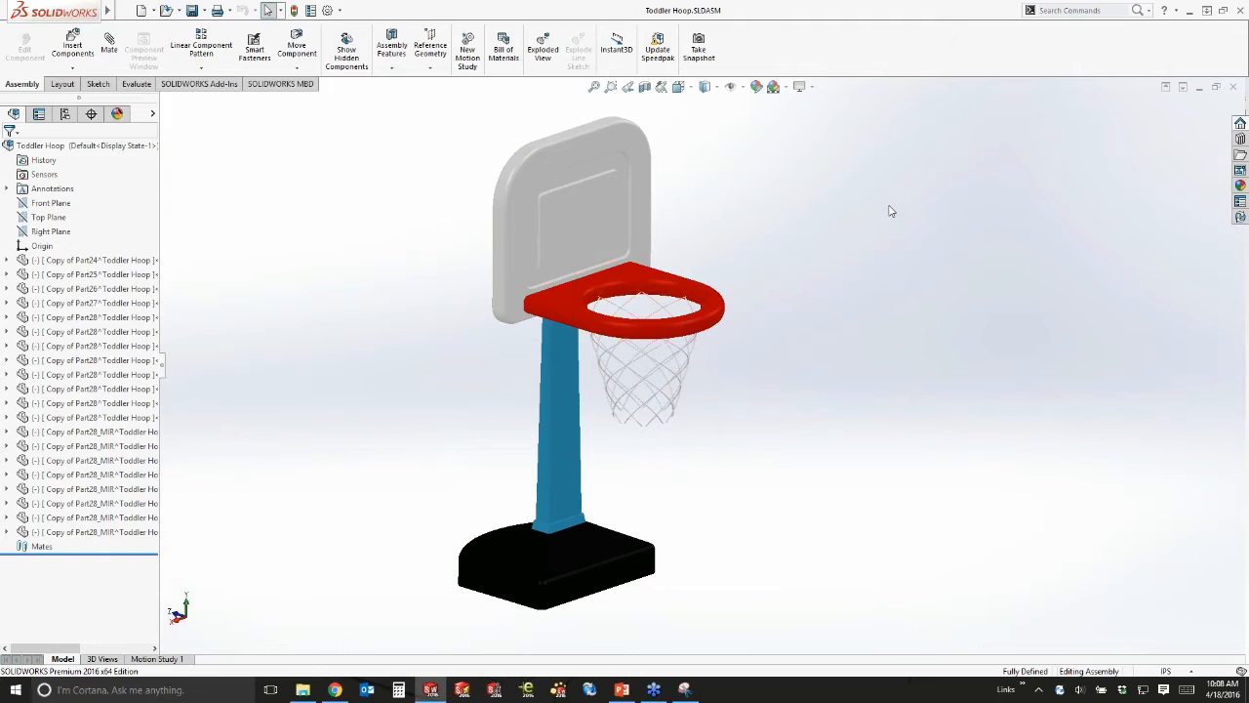
middle_click_drag(881, 234, 797, 299)
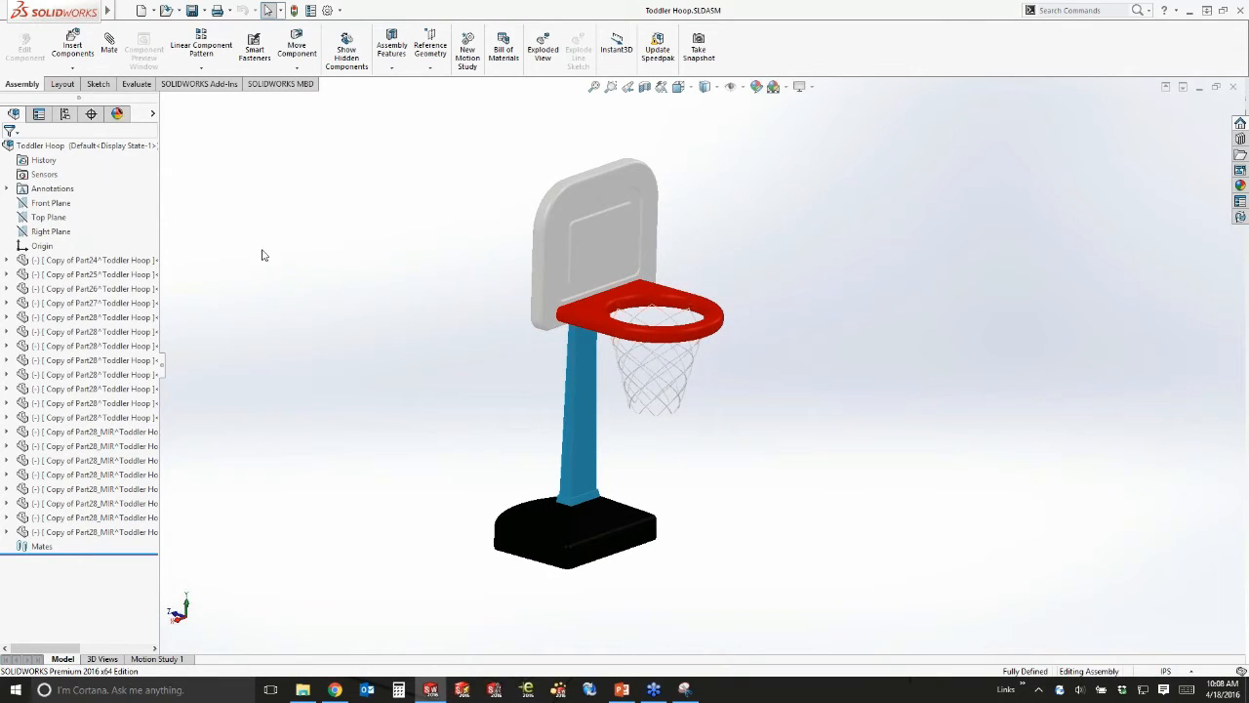
left_click(123, 11)
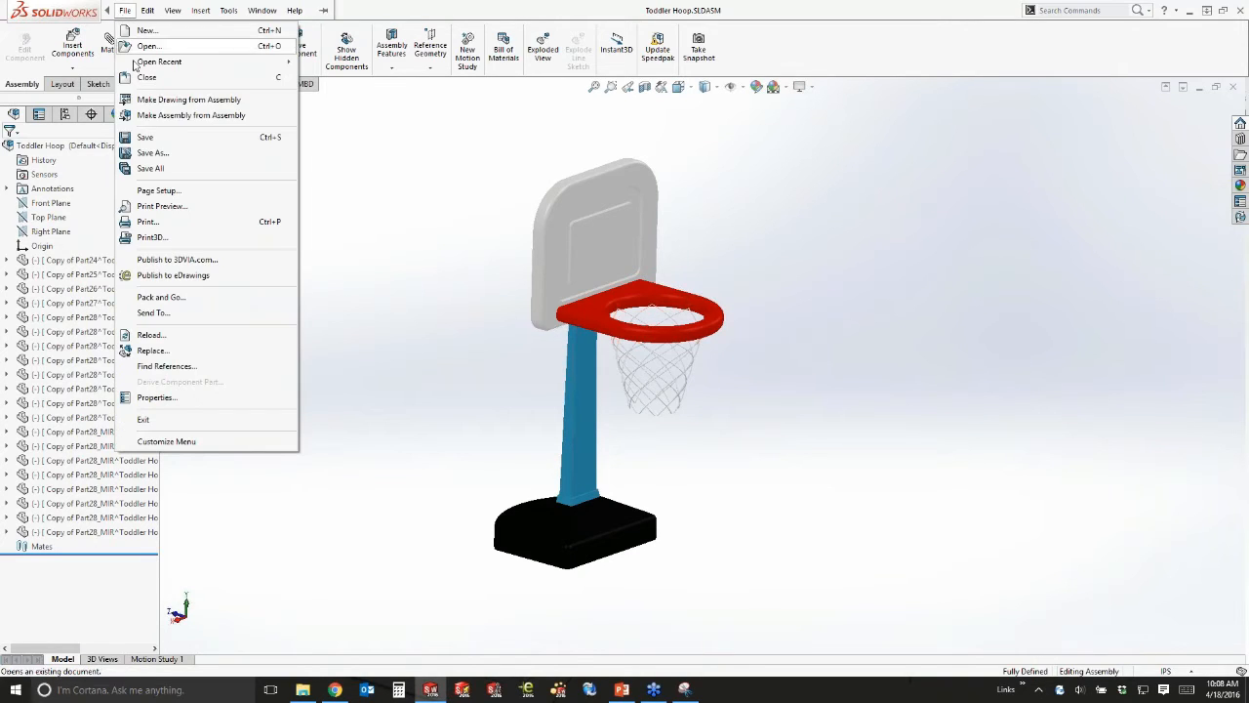
Save the assembly as 'Toddler Hoop' into the Playground vault folder.
left_click(166, 156)
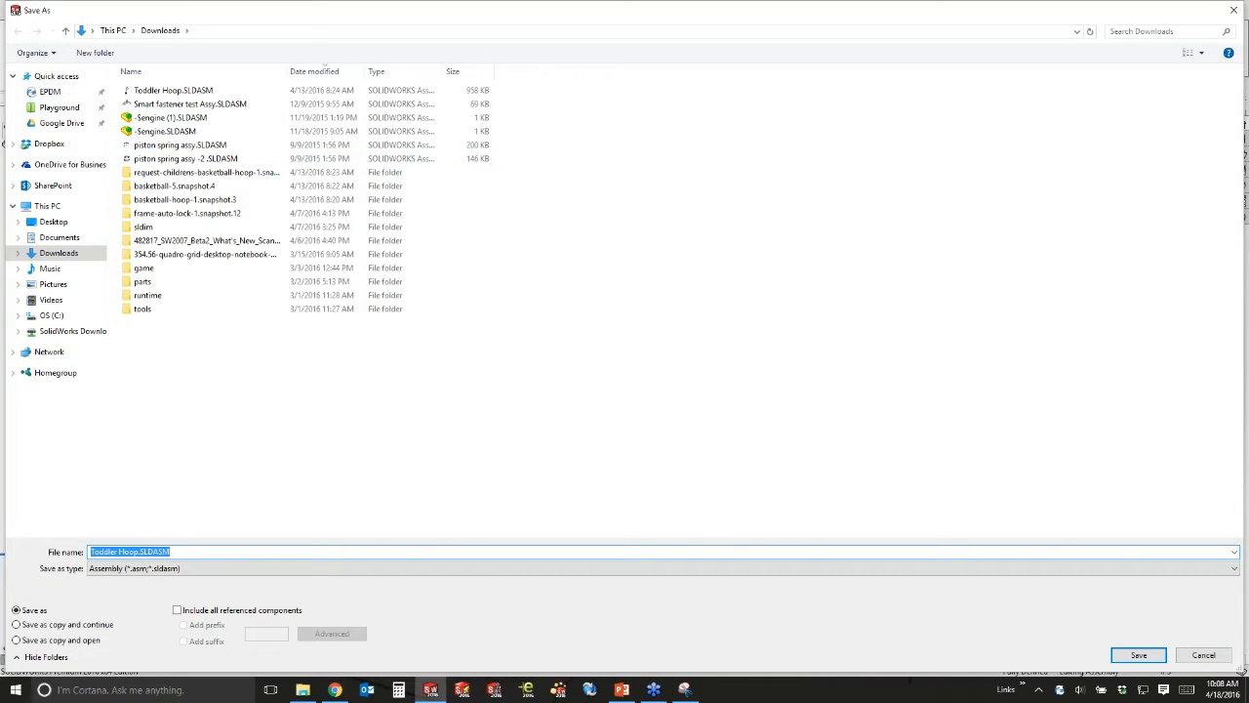
left_click(274, 422)
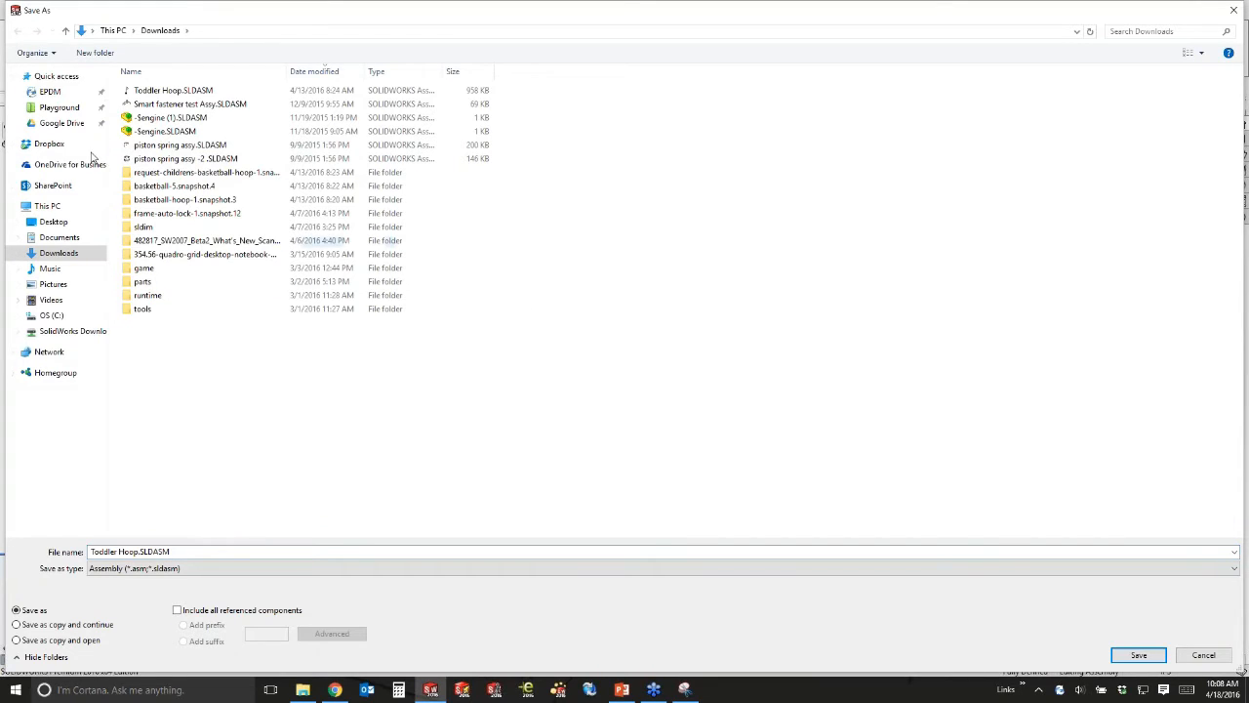
left_click(58, 107)
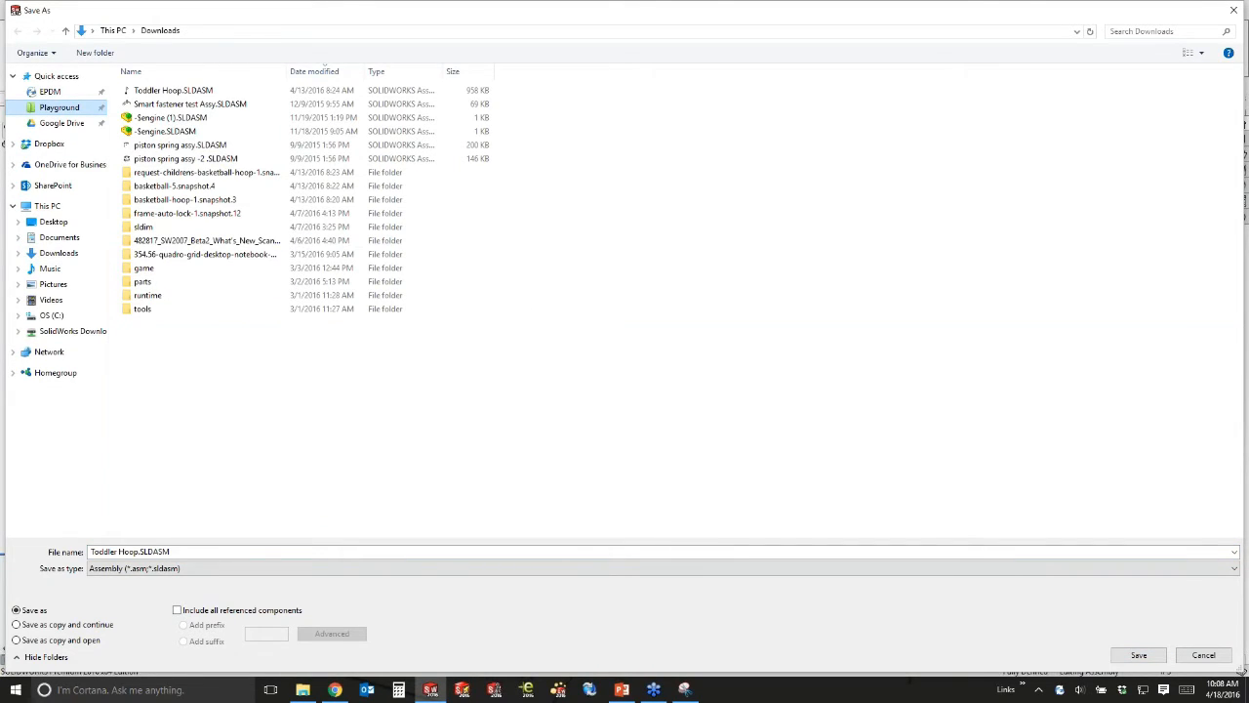
left_click(166, 138)
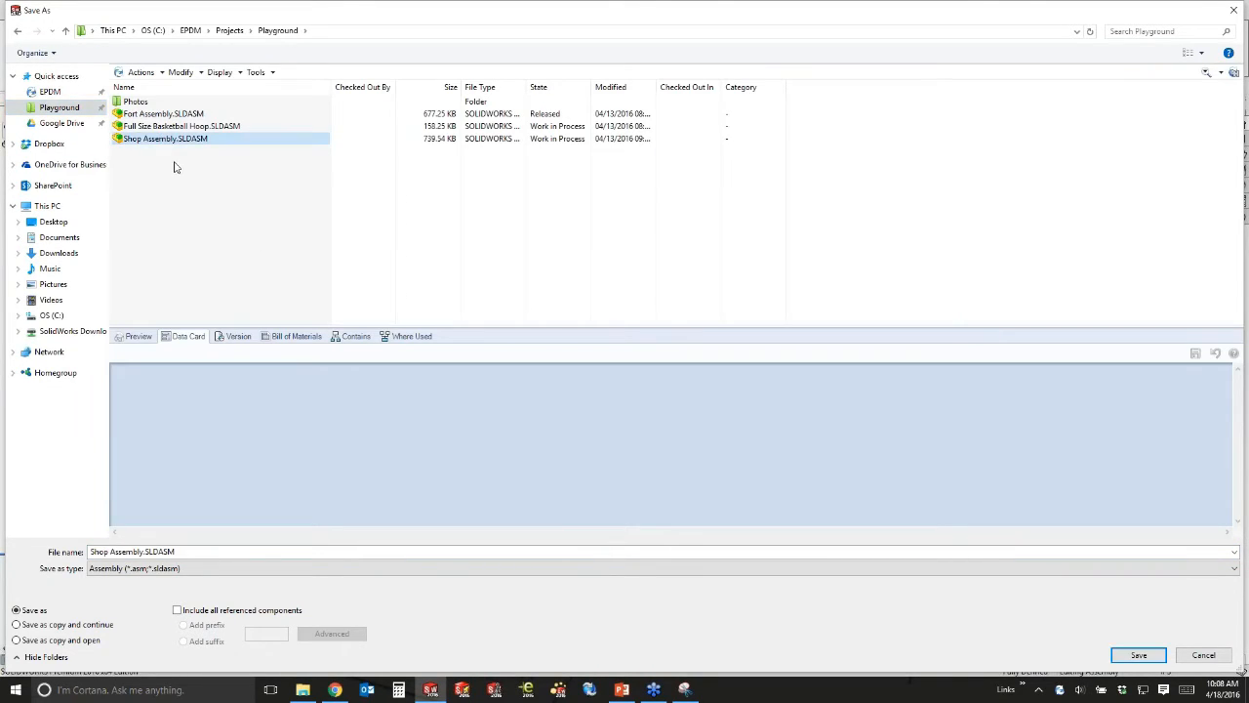
left_click(138, 337)
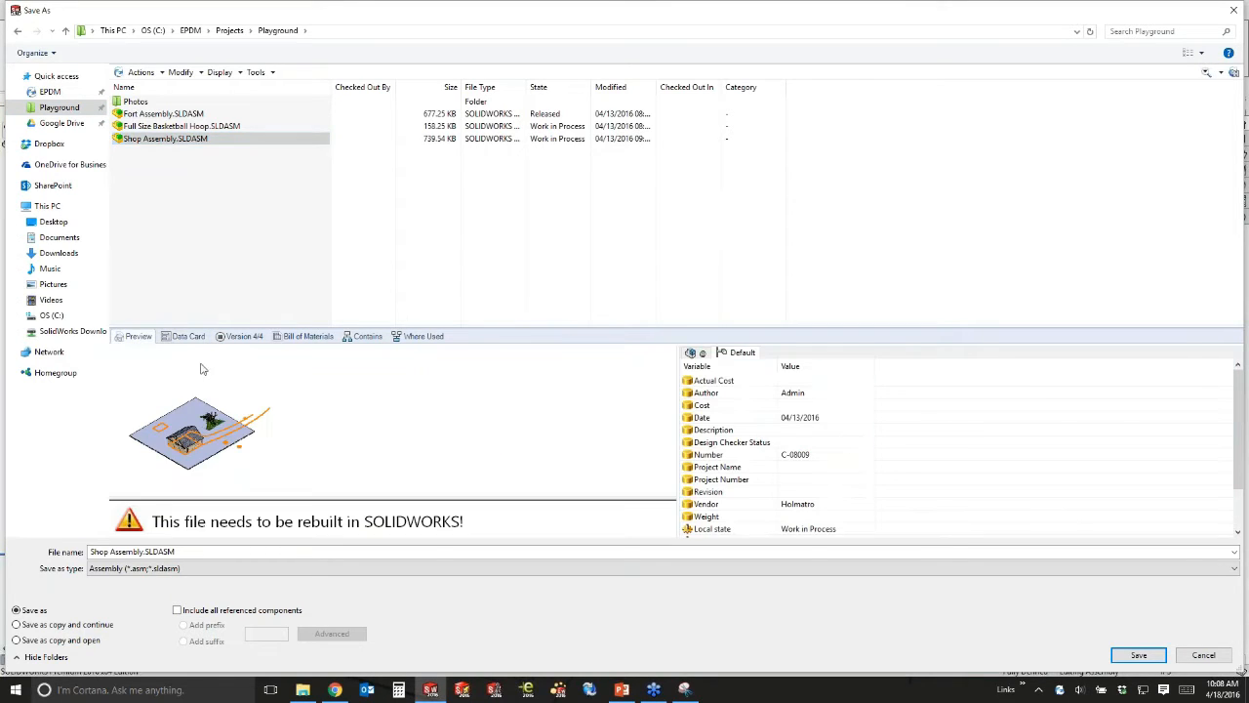
left_click(215, 265)
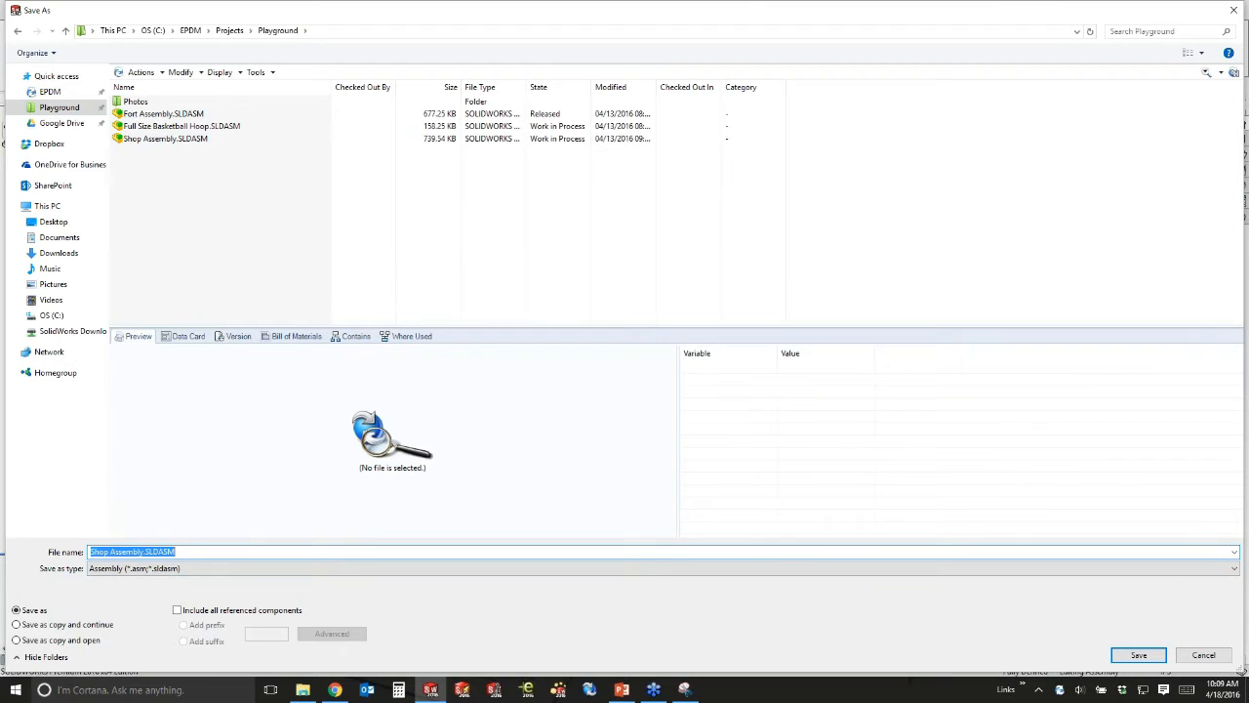
type("Toddler Hoop")
key("ctrl+a")
key("Return")
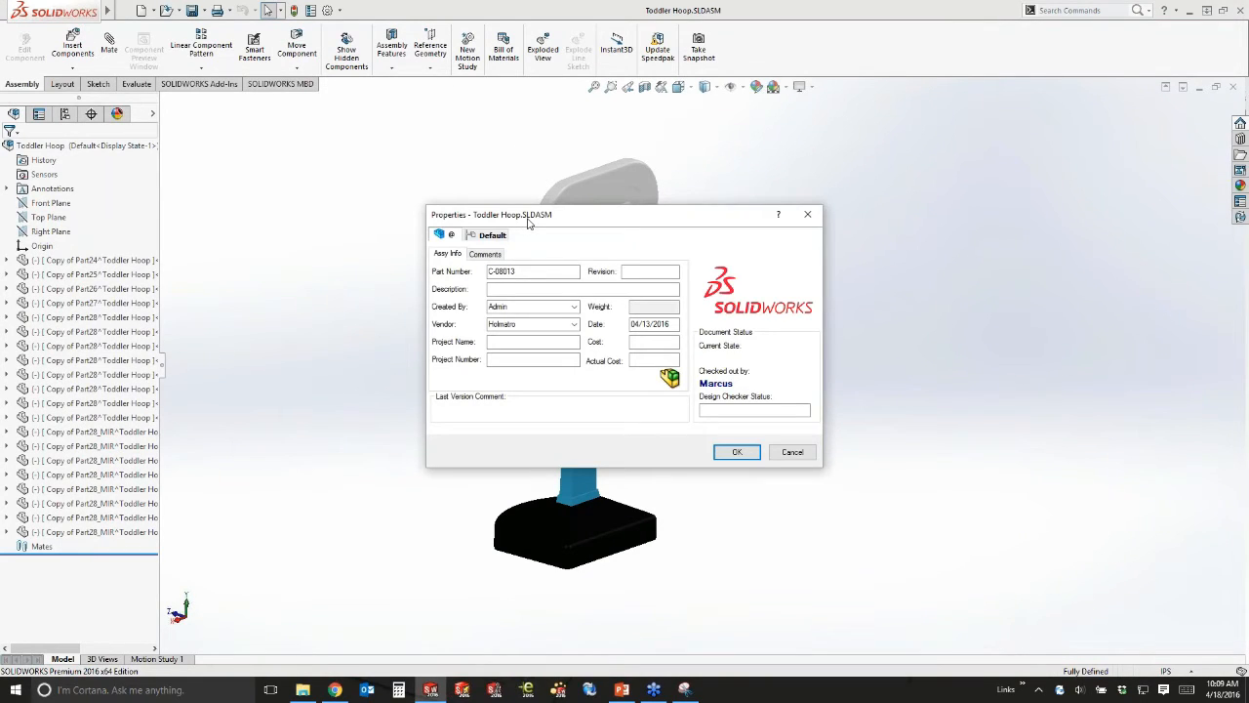
Enter description 'Toddler Basketball Hoop' and cost 89 on the data card and accept it.
left_click_drag(528, 222, 813, 187)
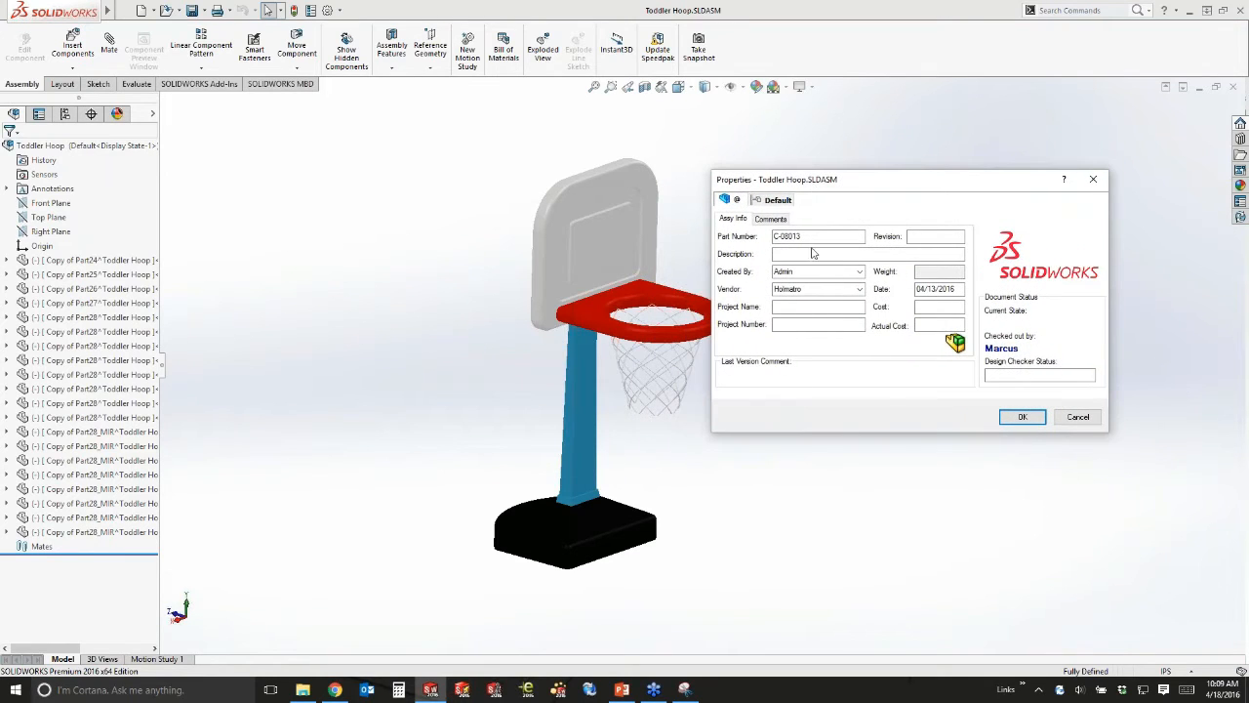
left_click(812, 254)
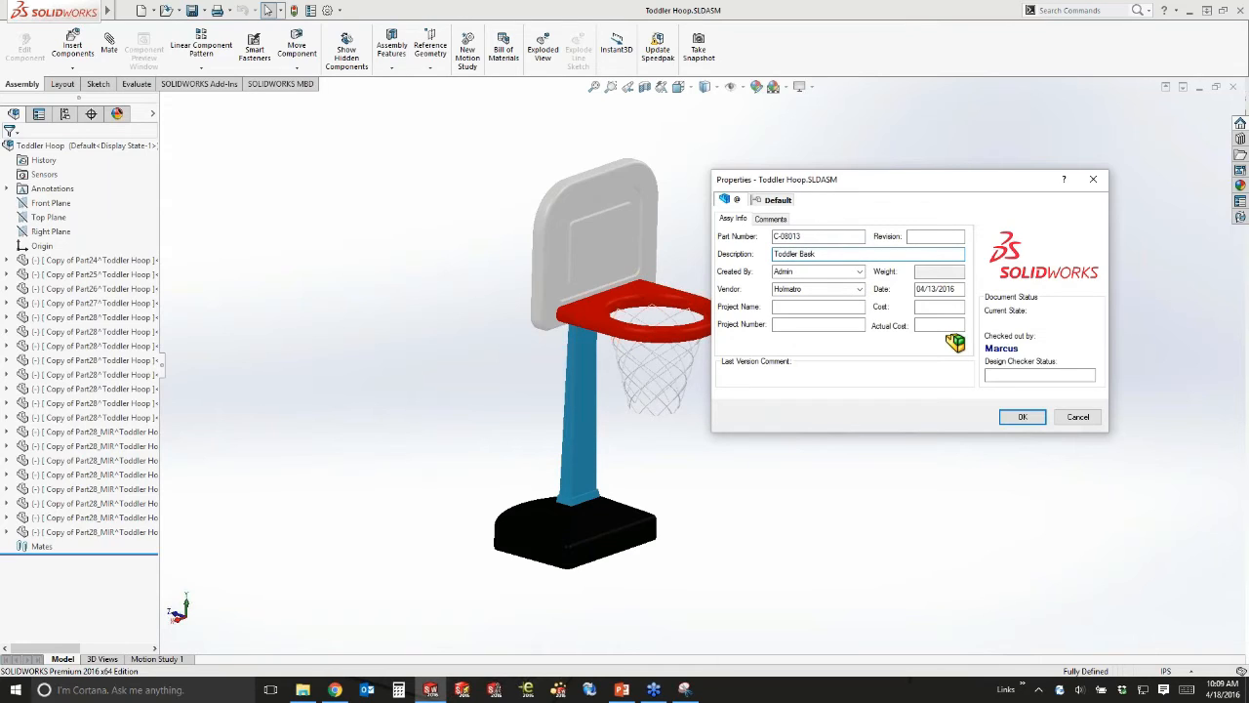
type("etc")
left_click(931, 322)
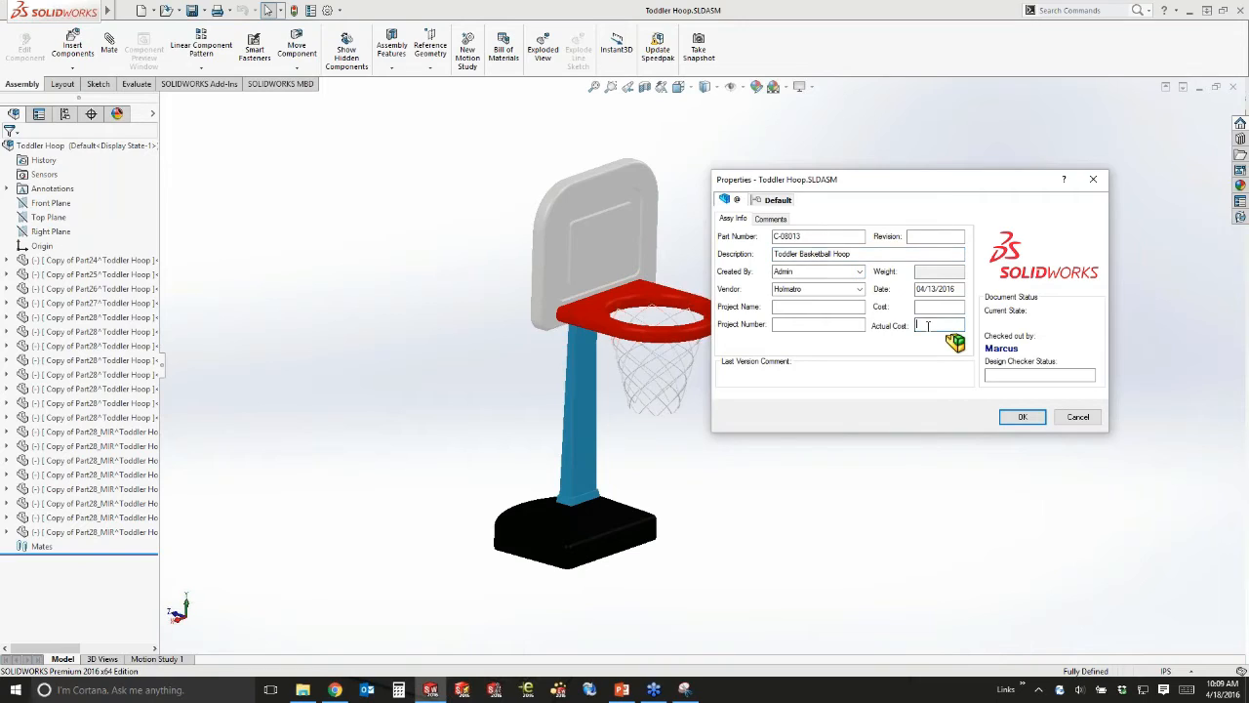
left_click(936, 306)
left_click(936, 326)
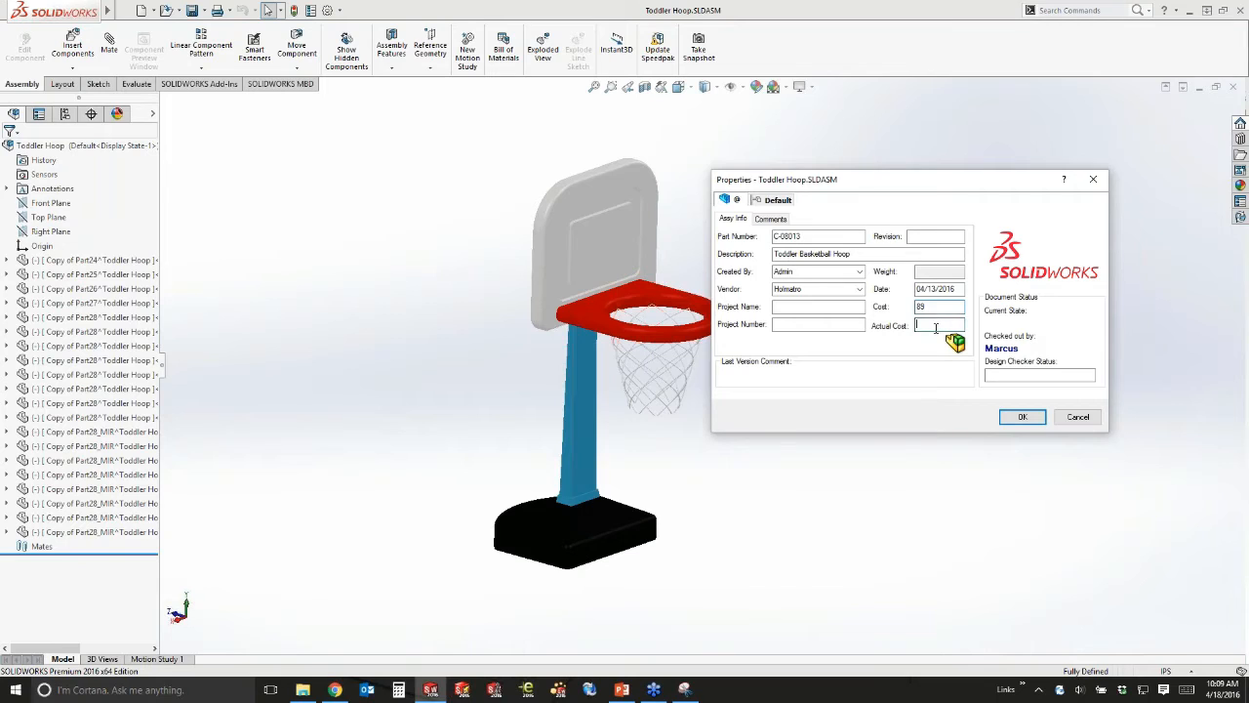
left_click(842, 305)
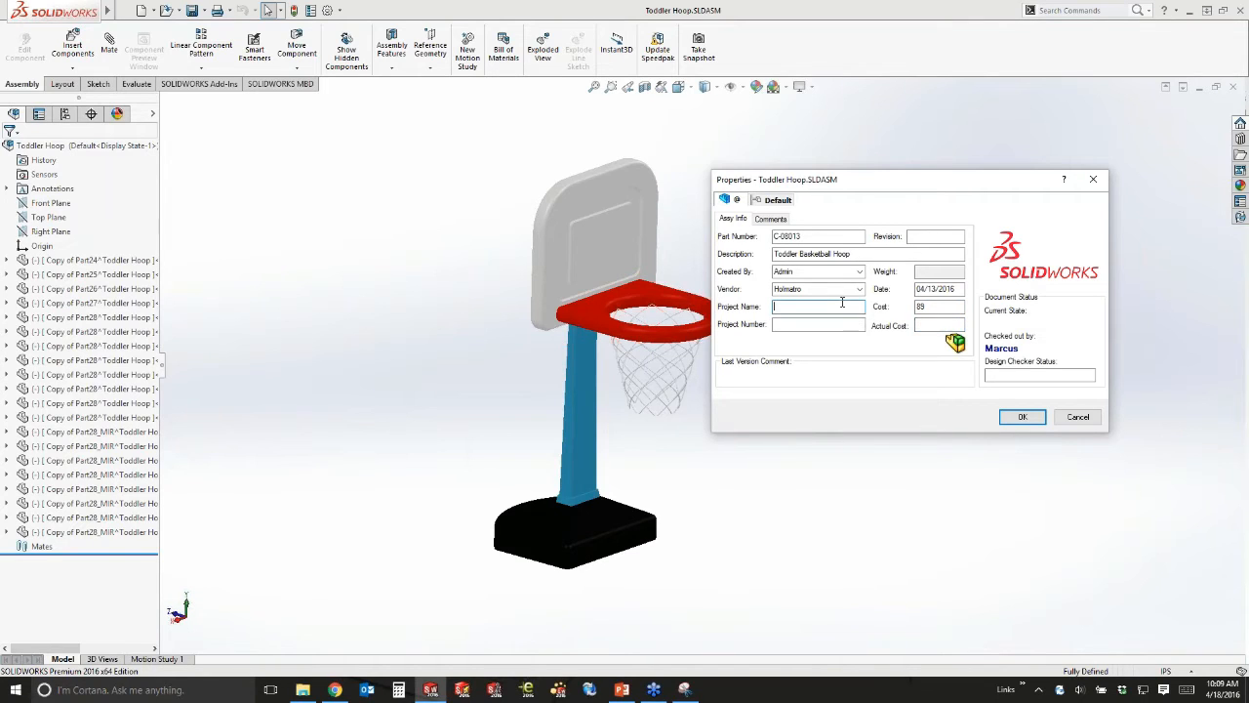
left_click(1020, 418)
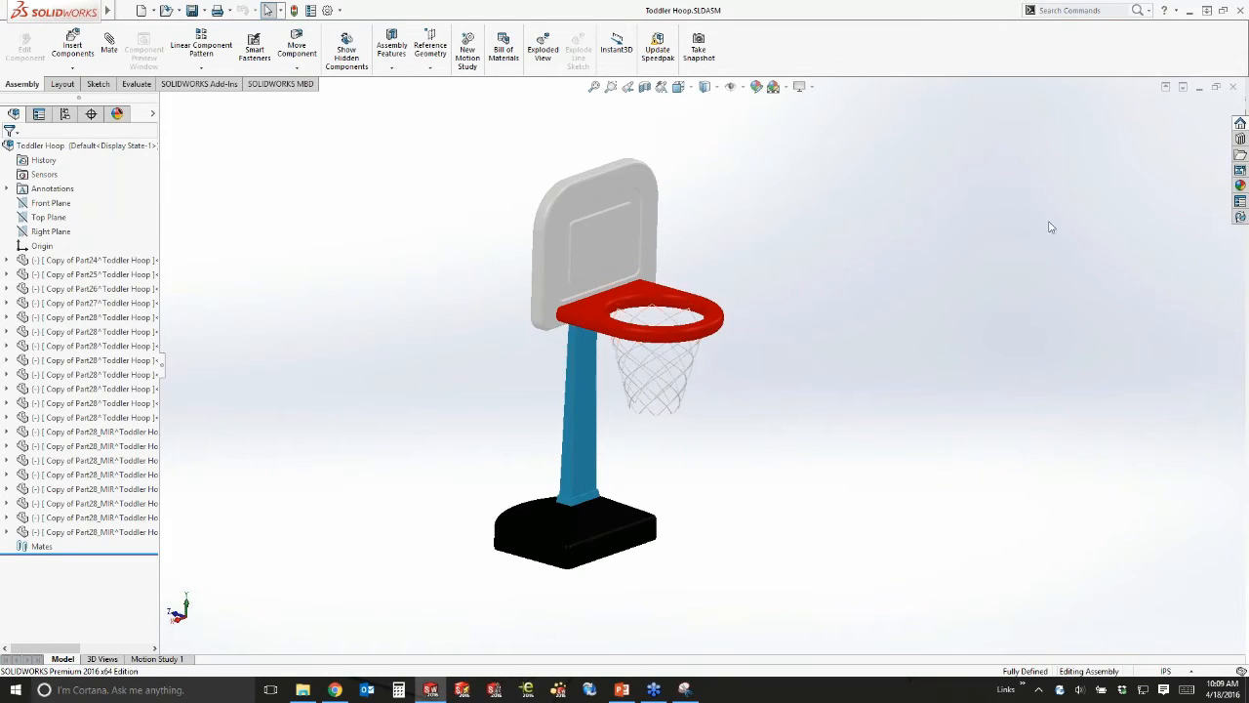
Check Toddler Hoop into the vault with the comment 'Added an optional toddler hoop'.
left_click(1239, 216)
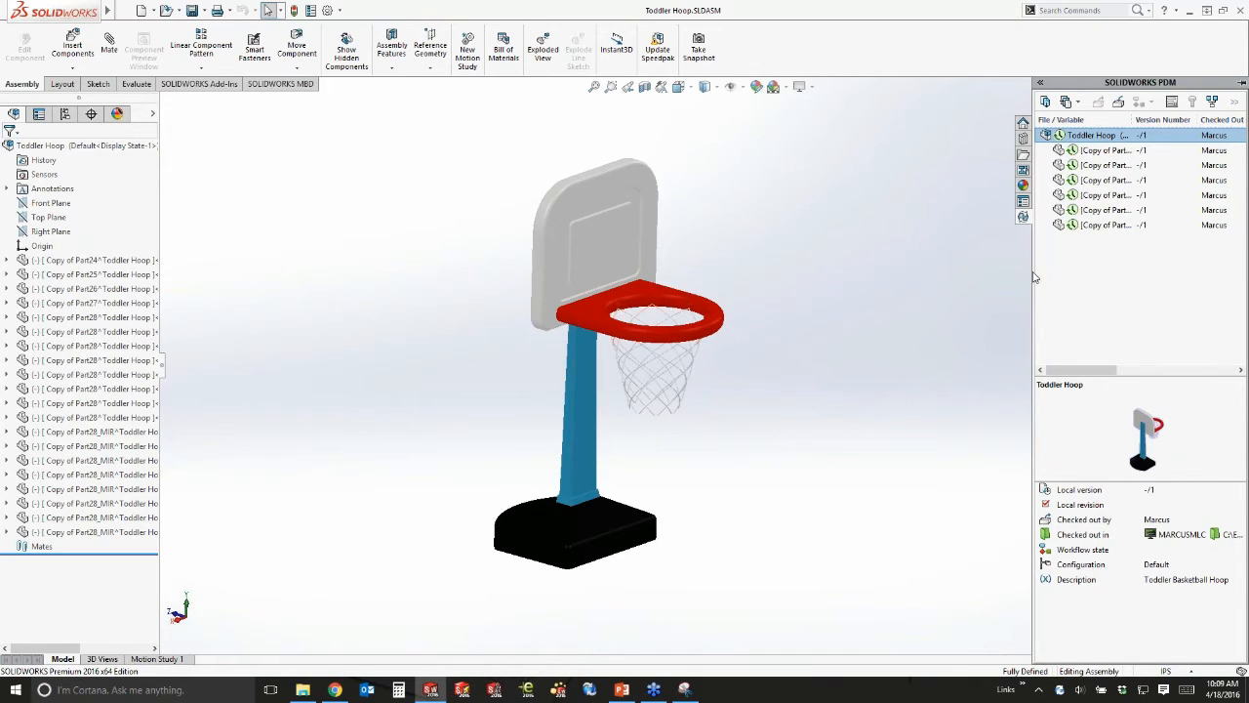
left_click_drag(1035, 277, 969, 277)
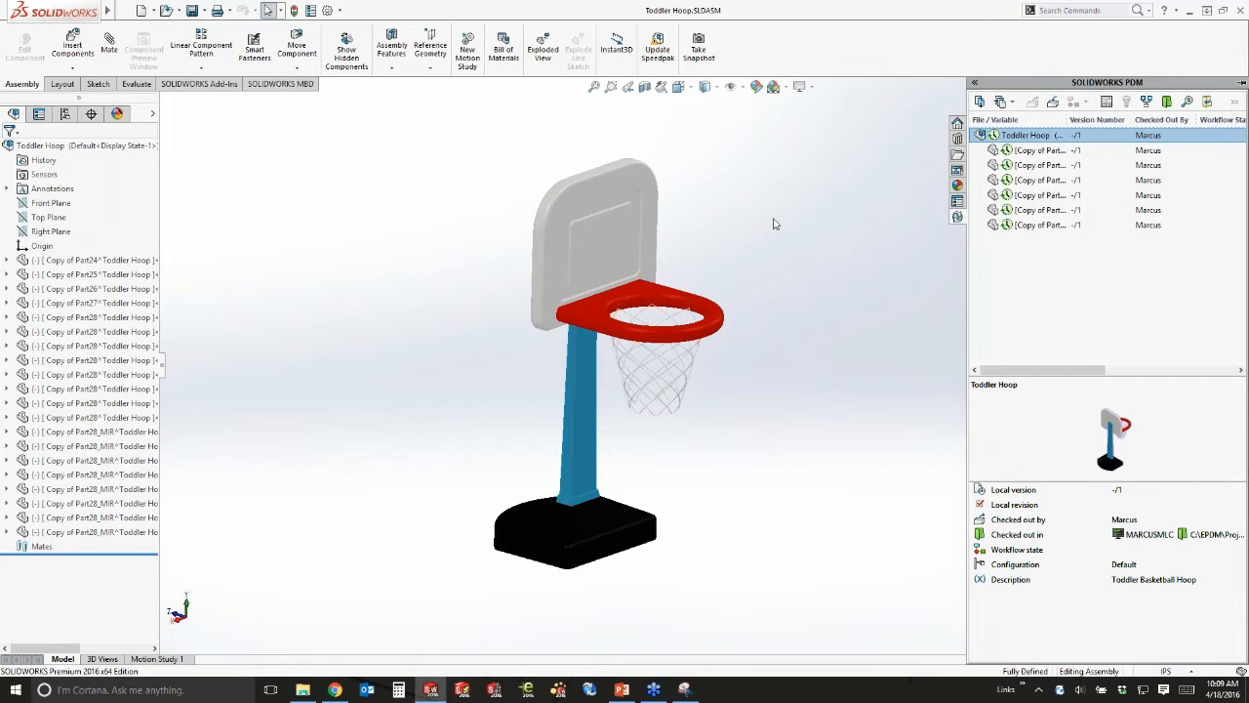
left_click(1054, 101)
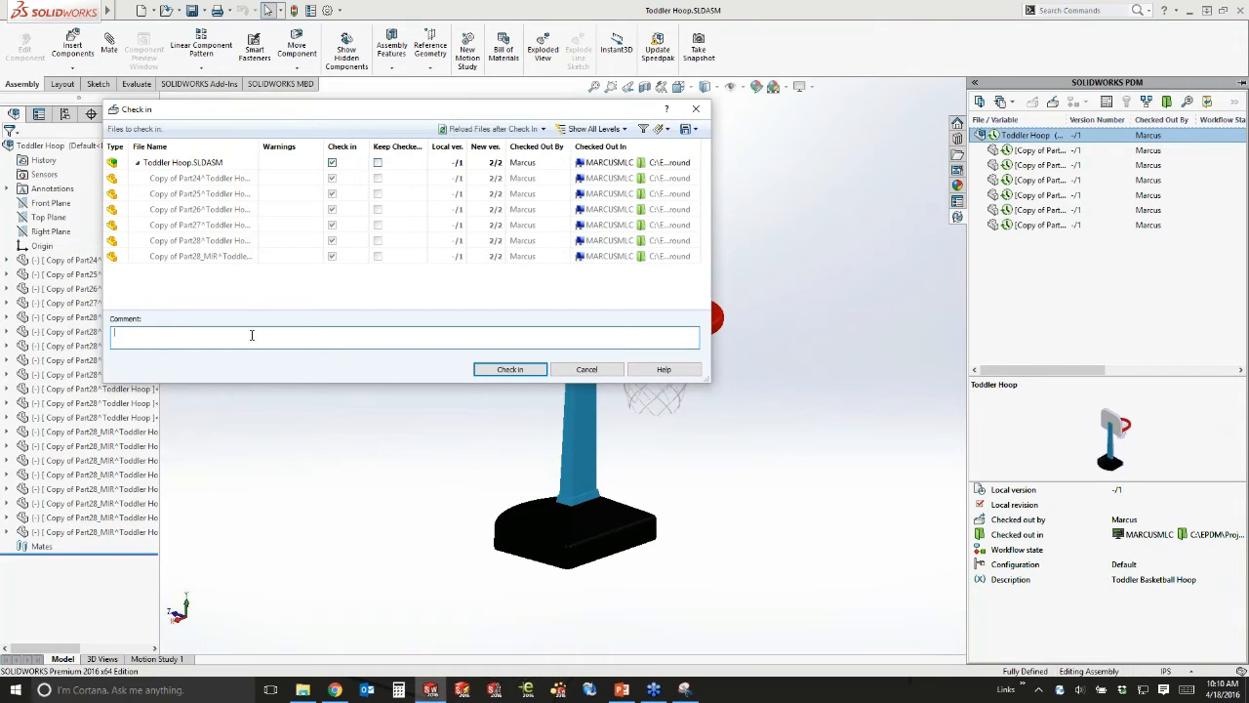
type("Added an optional toddler hoop")
left_click(494, 369)
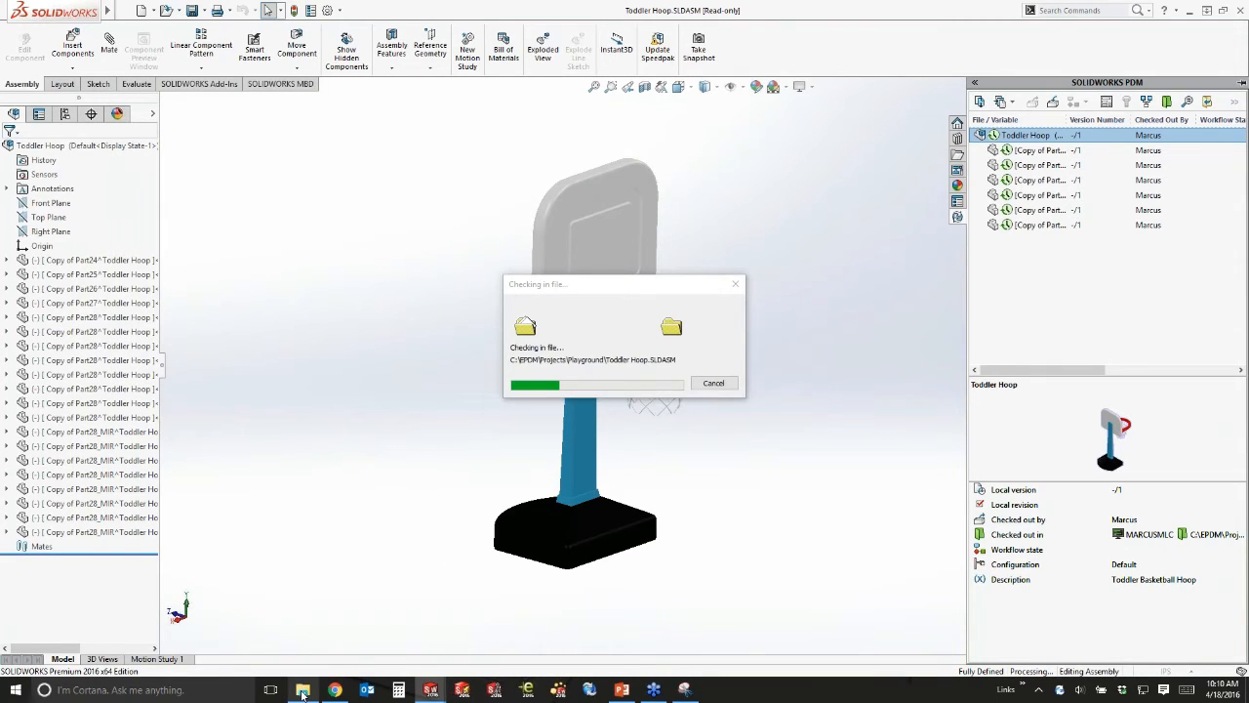
mouse_move(302, 693)
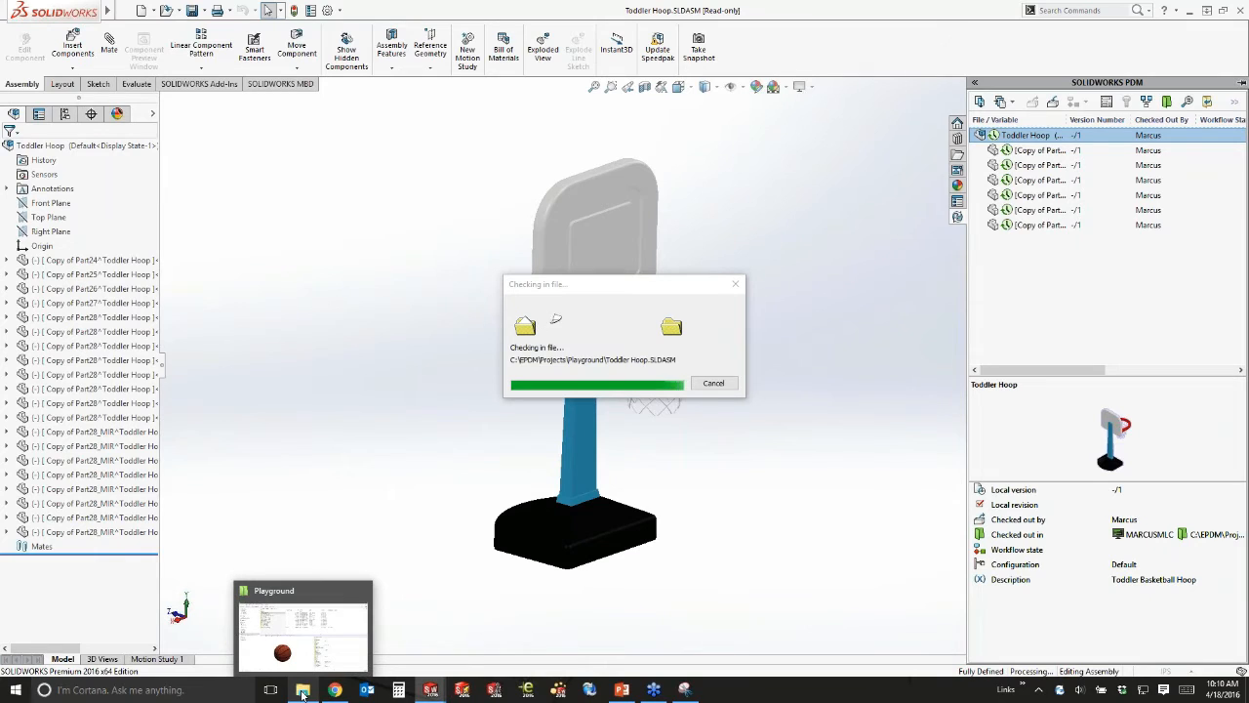
In the Playground folder, preview Toddler Hoop.SLDASM in 3D, review its history, then deselect it.
left_click(303, 690)
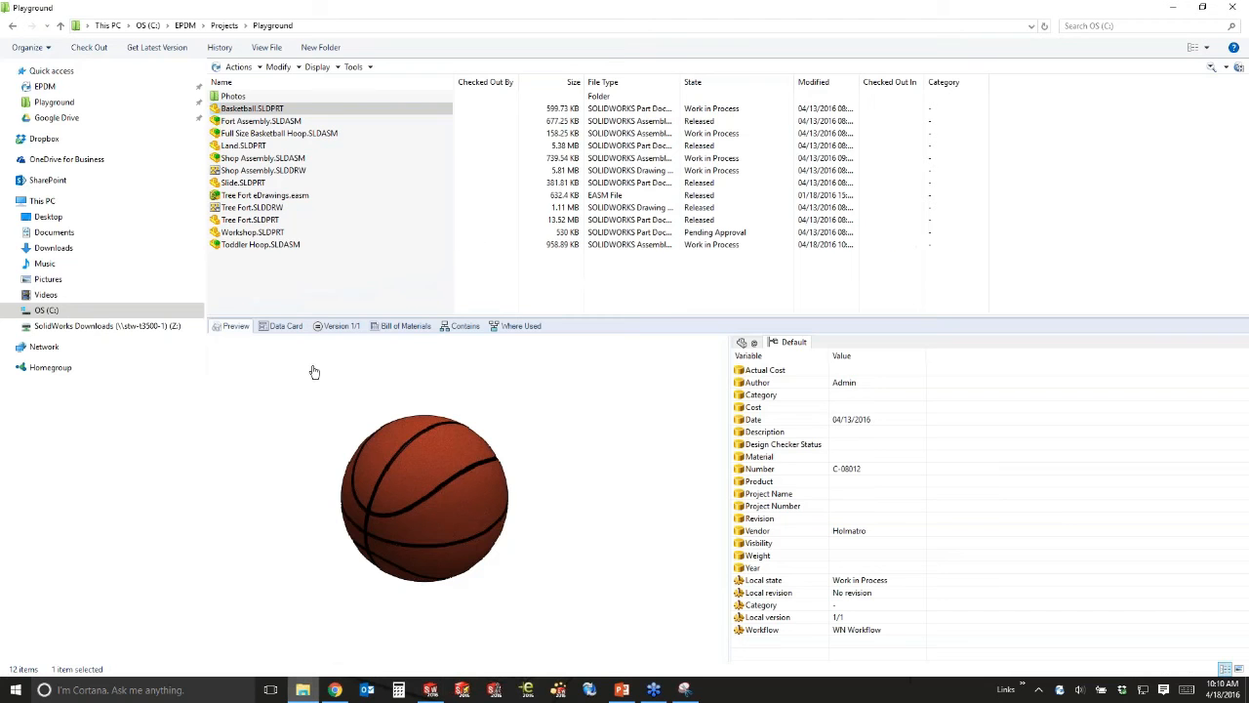
left_click(273, 250)
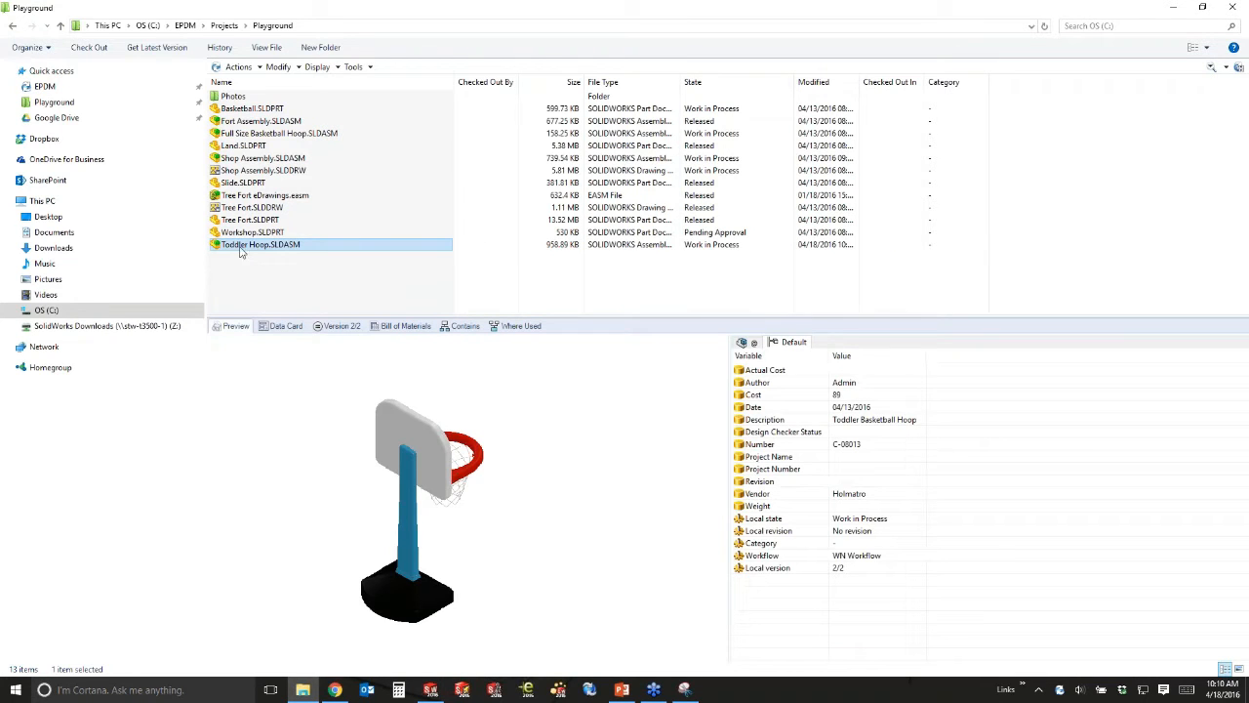
left_click(452, 520)
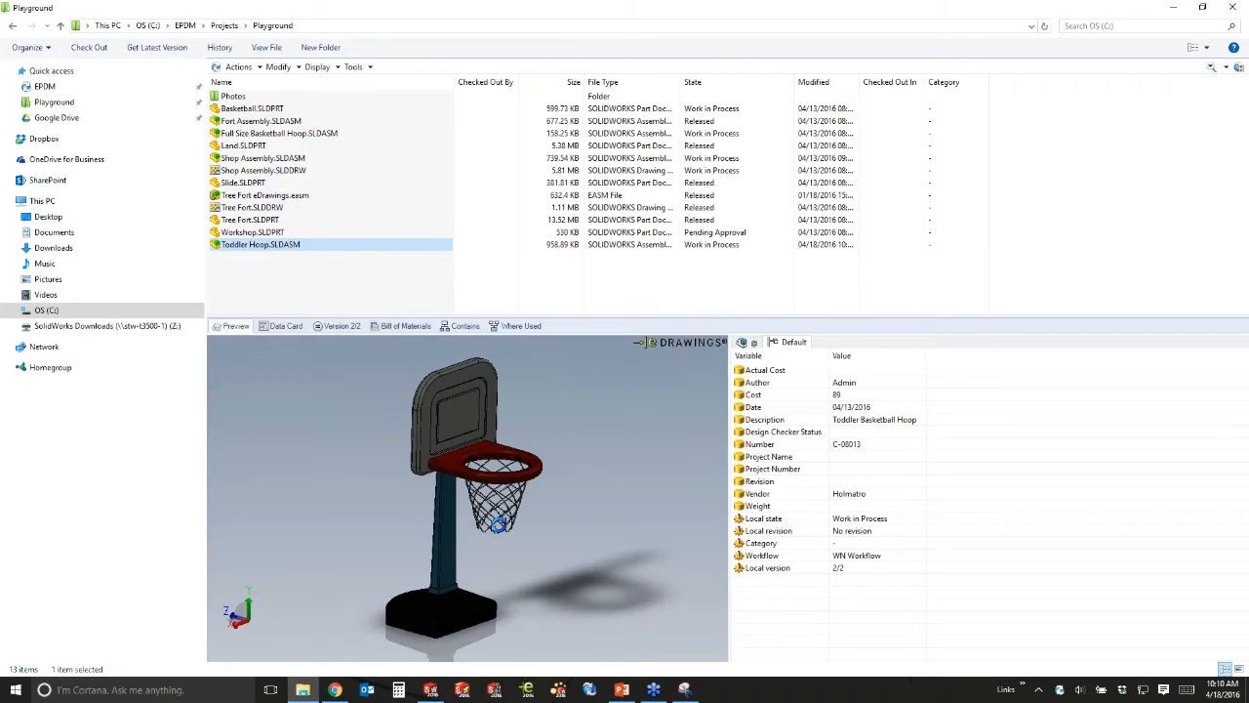
left_click_drag(497, 524, 471, 524)
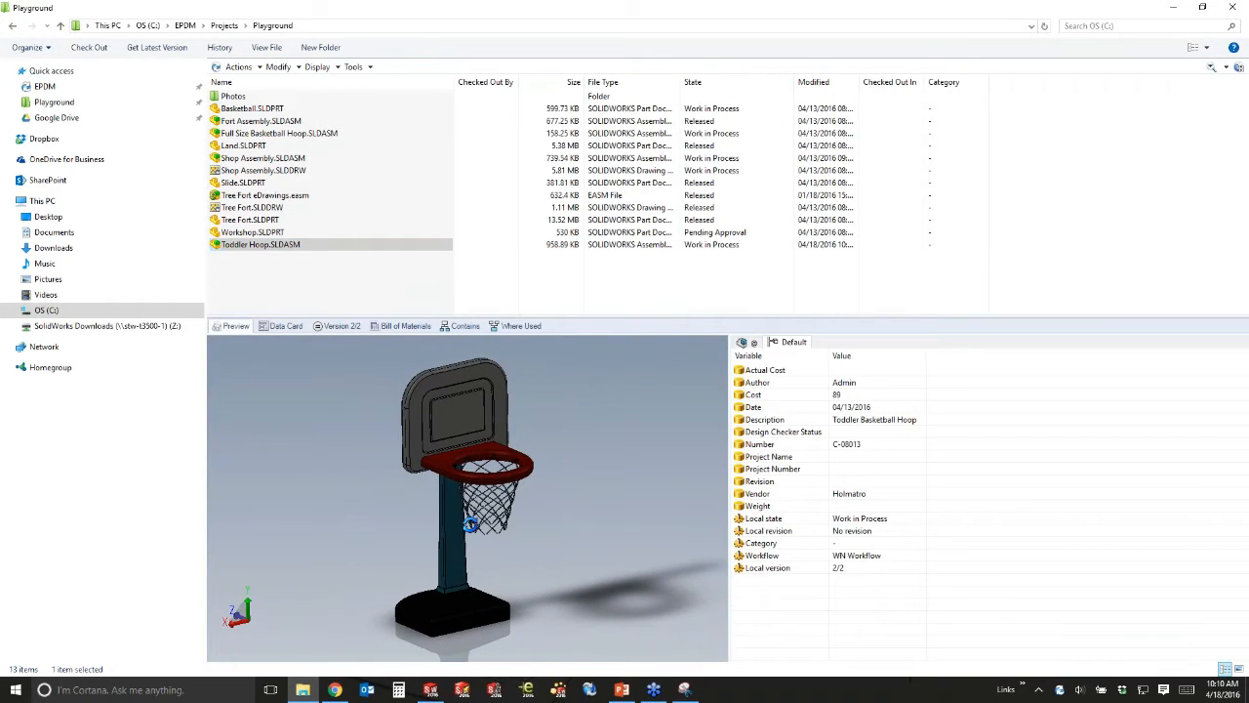
left_click(219, 49)
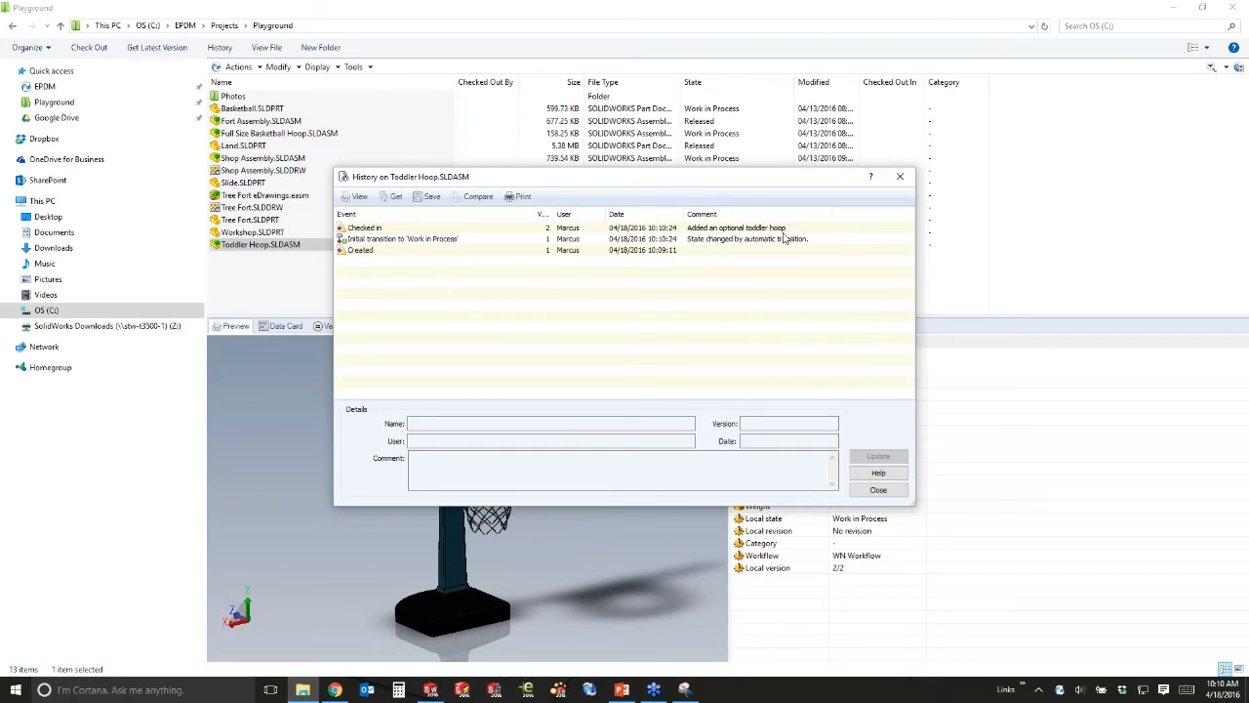
left_click(897, 179)
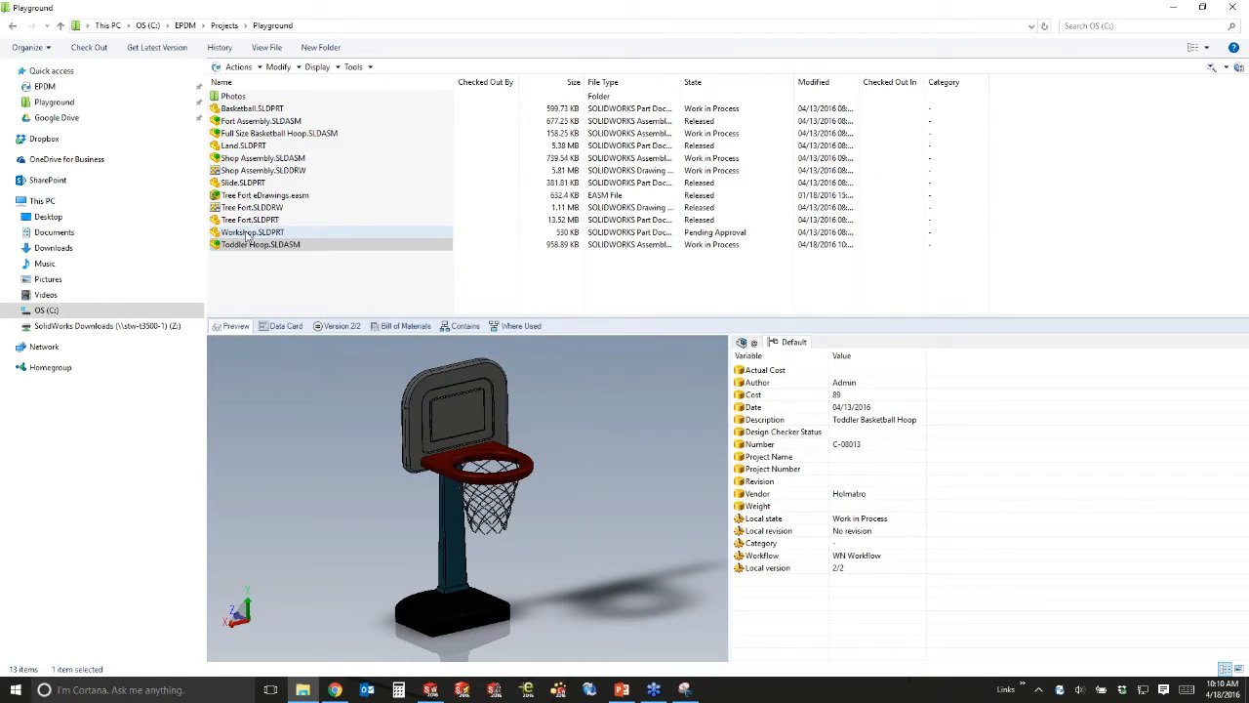
left_click(289, 283)
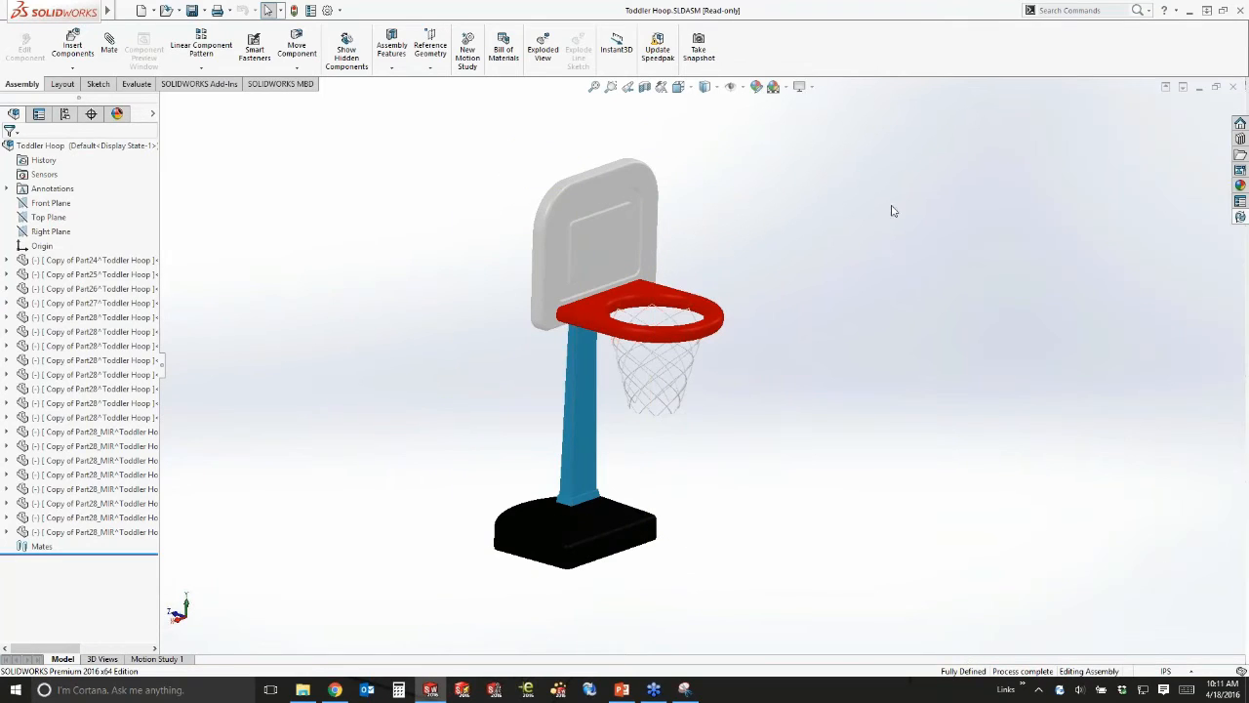
Open Fort Assembly.SLDASM from the Playground folder read-only and show its vault details.
left_click(166, 11)
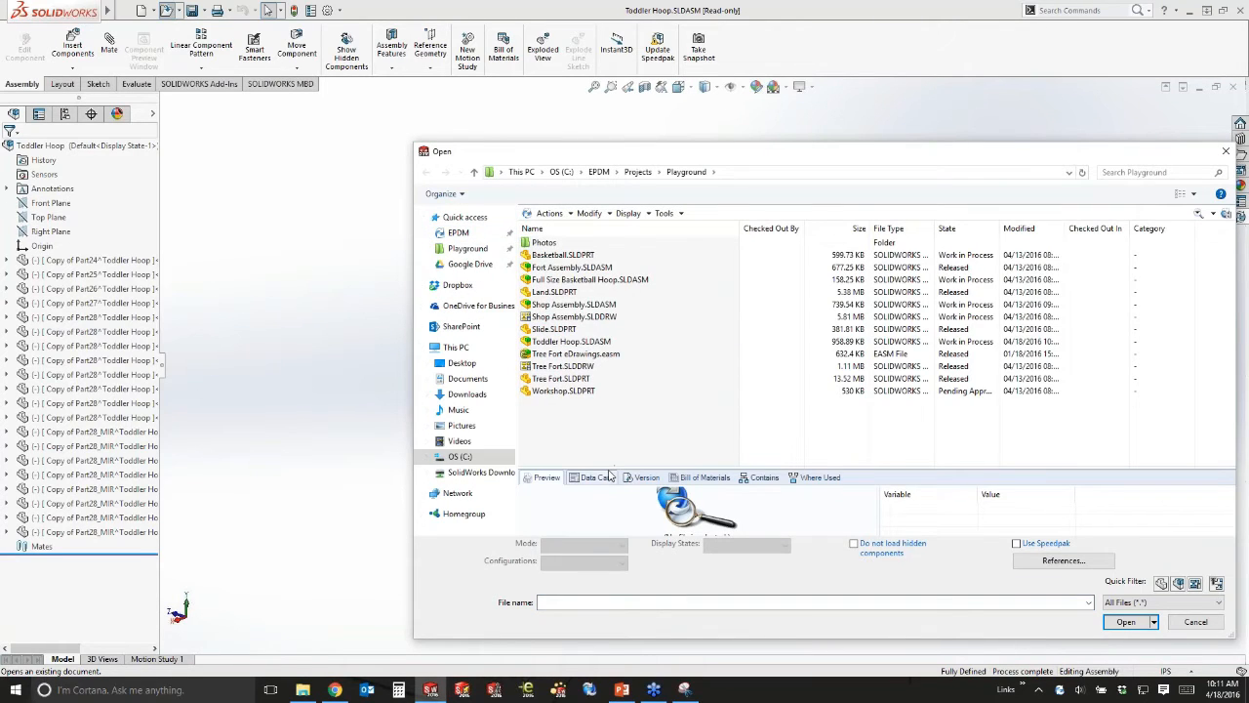
left_click_drag(612, 469, 612, 418)
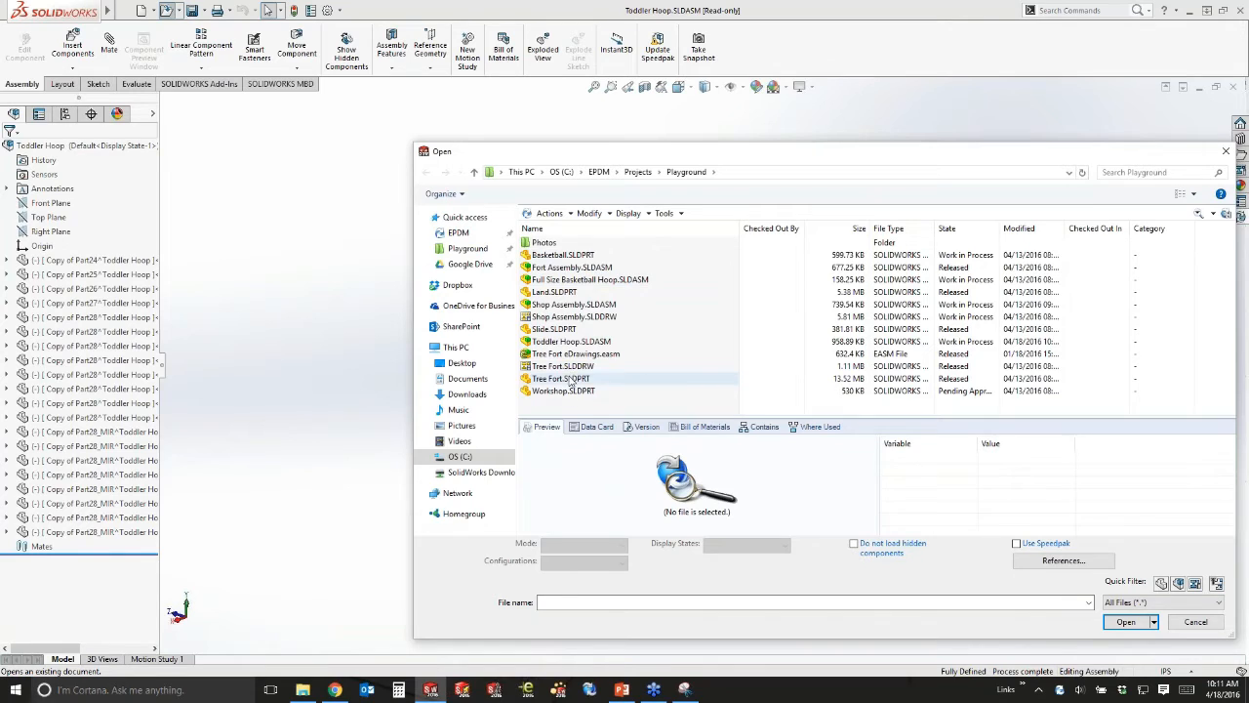
left_click(557, 269)
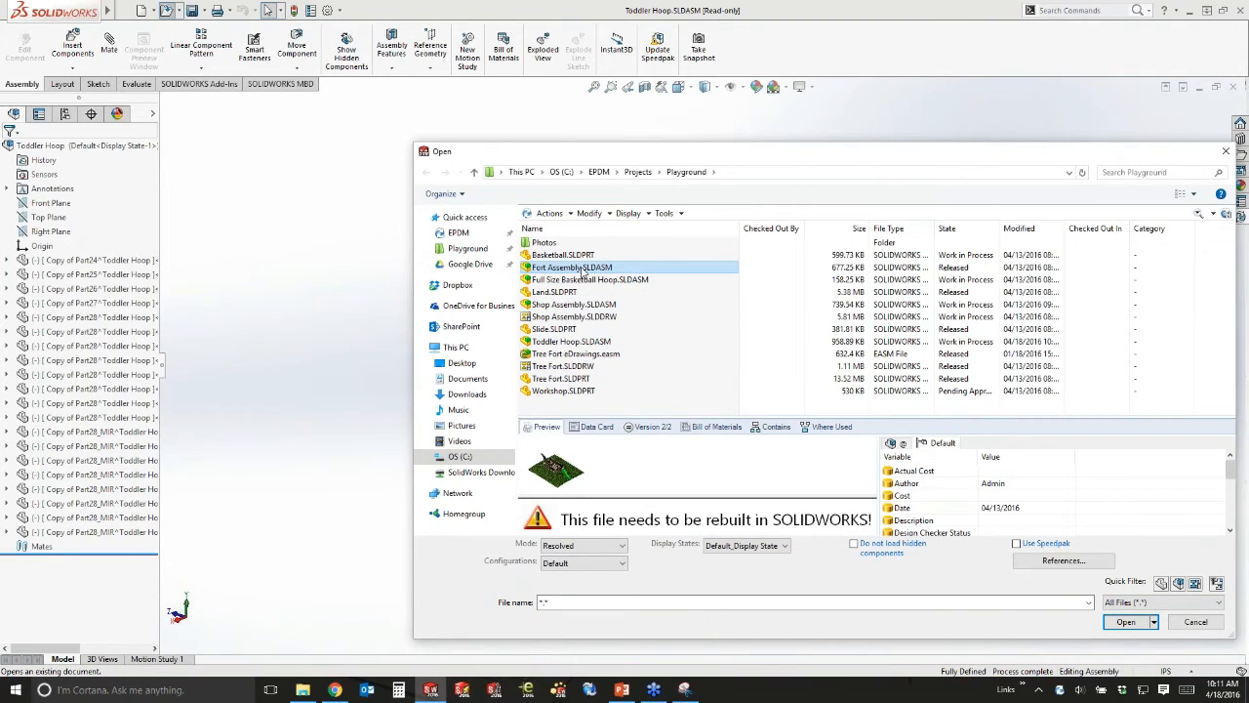
left_click(1122, 622)
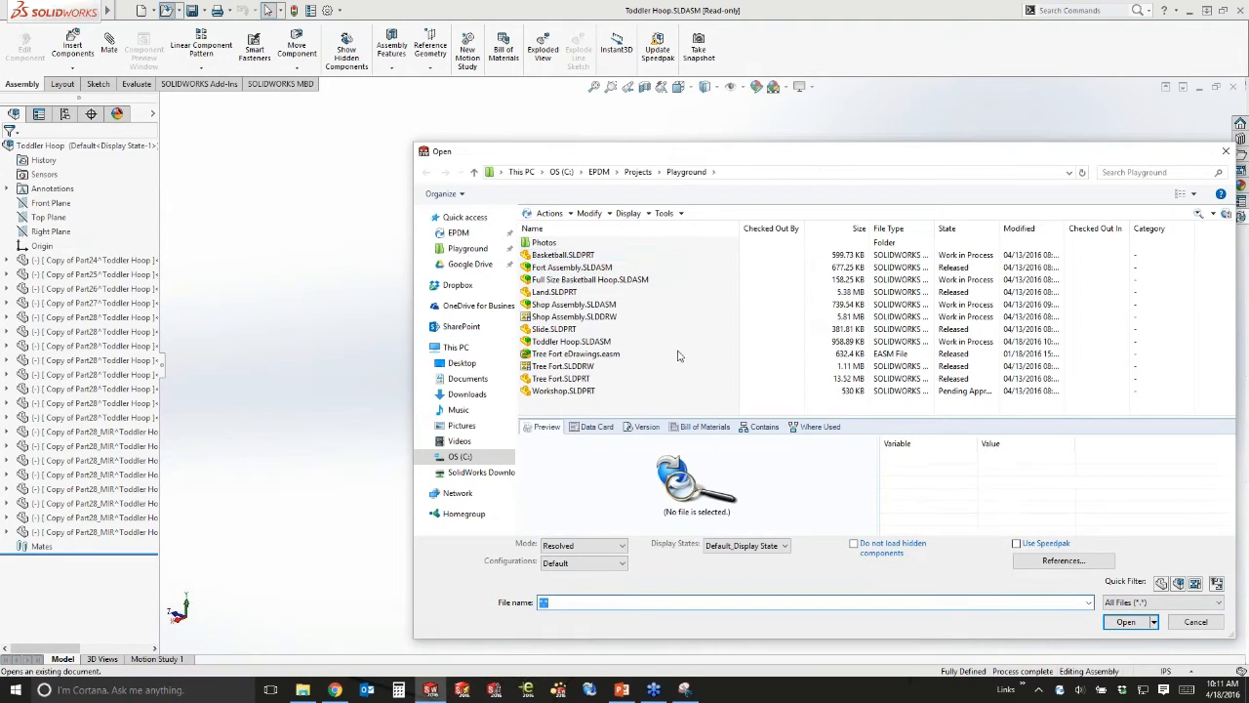
left_click(566, 268)
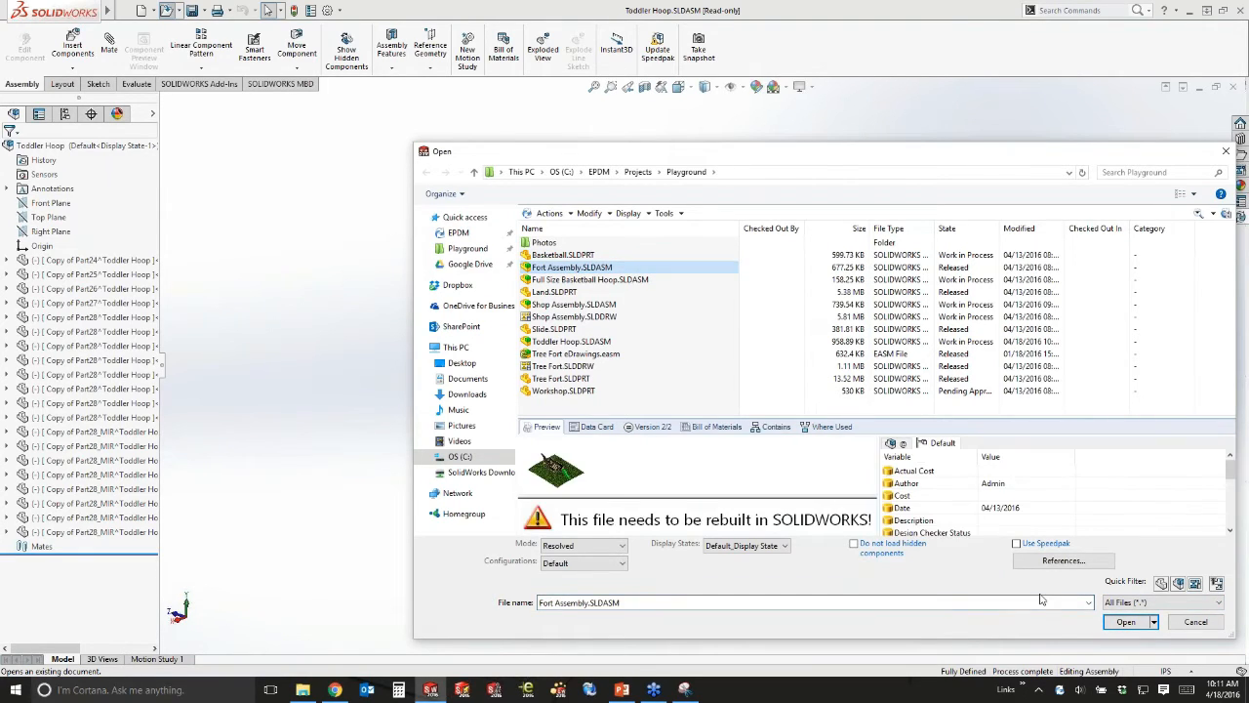
left_click(1122, 622)
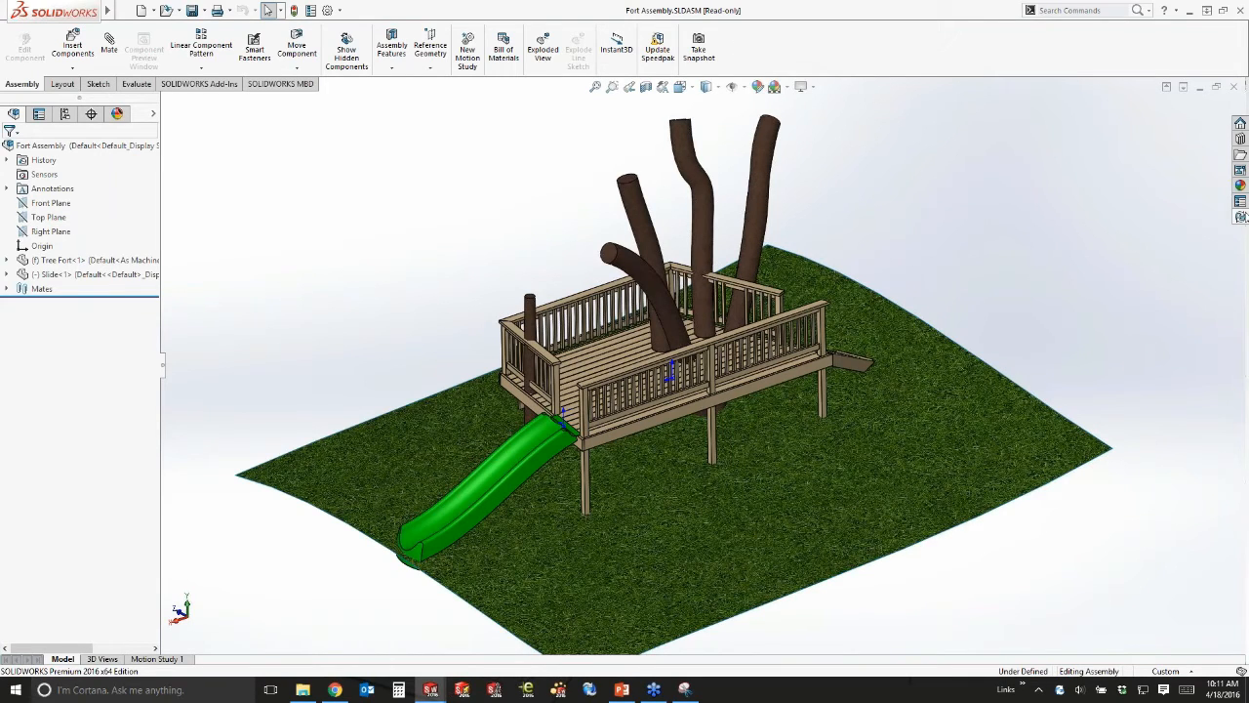
left_click(1241, 216)
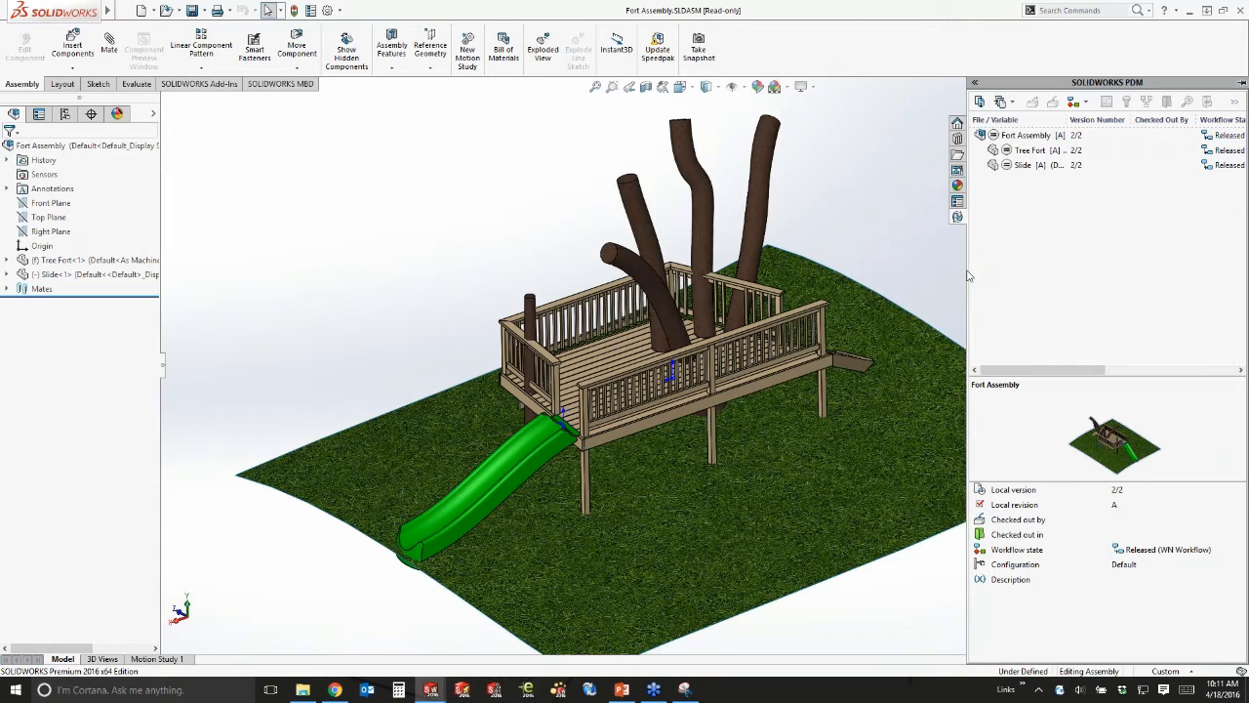
Widen the vault pane to show Fort Assembly, Tree Fort and Slide Released, then launch PDM Administration.
left_click_drag(967, 276, 856, 276)
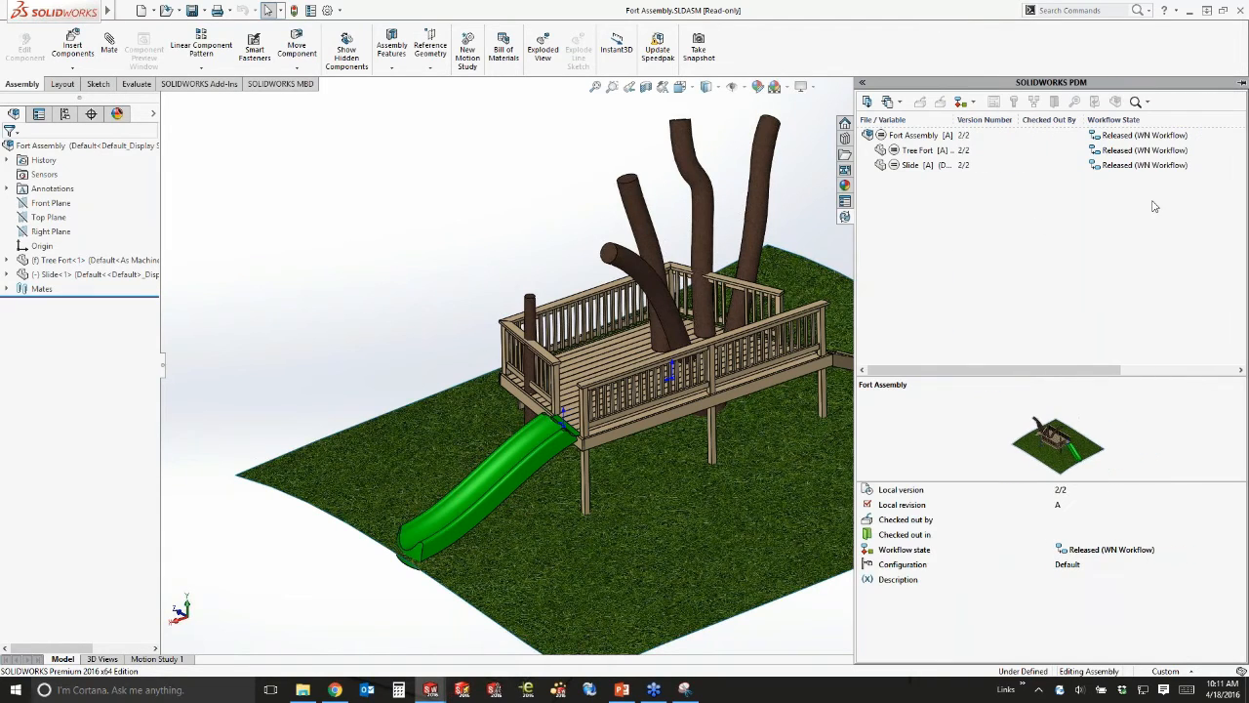
left_click(1104, 138)
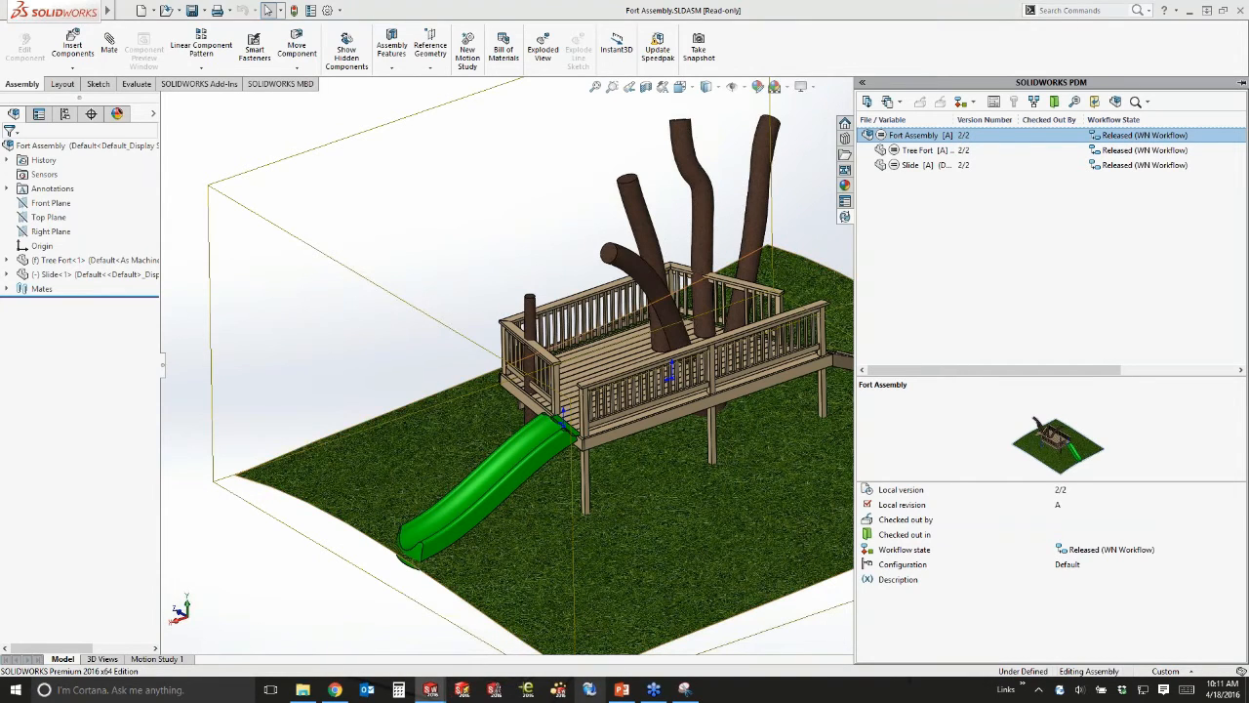
left_click(589, 690)
left_click(309, 93)
Log in to the EPDM vault, view the WN Workflow diagram, then minimize PDM Administration.
type("pdm")
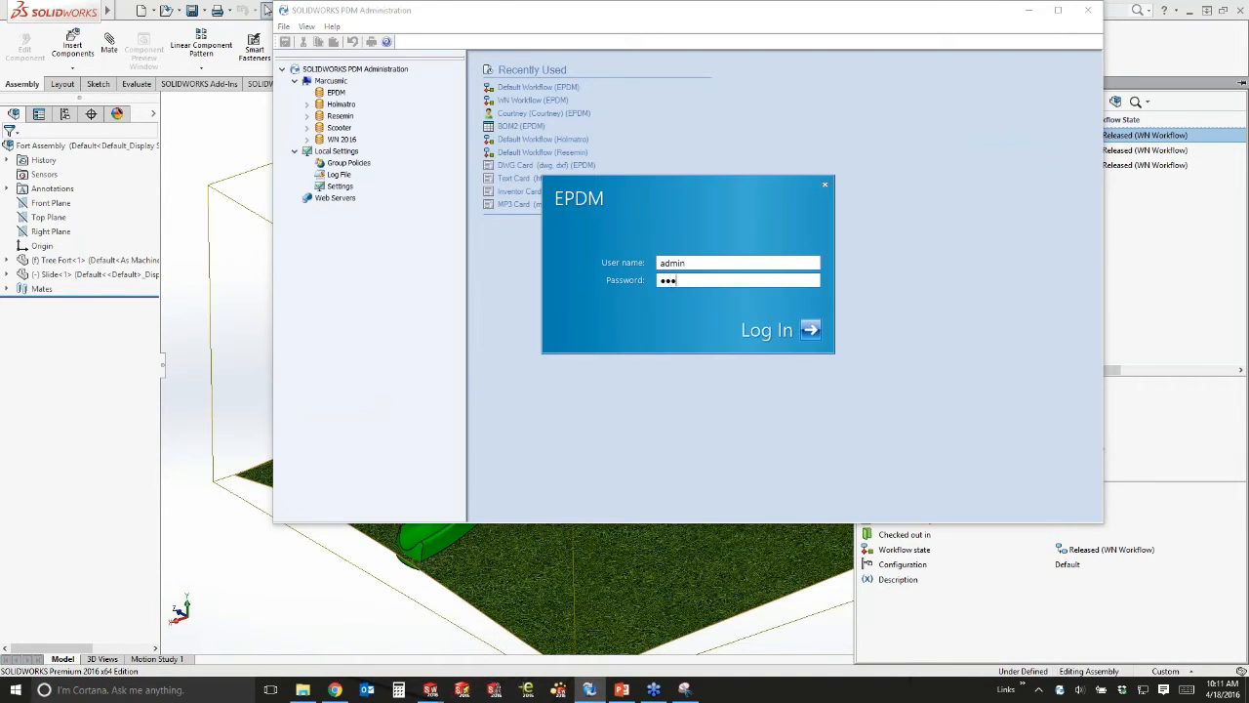
key("Return")
left_click(319, 362)
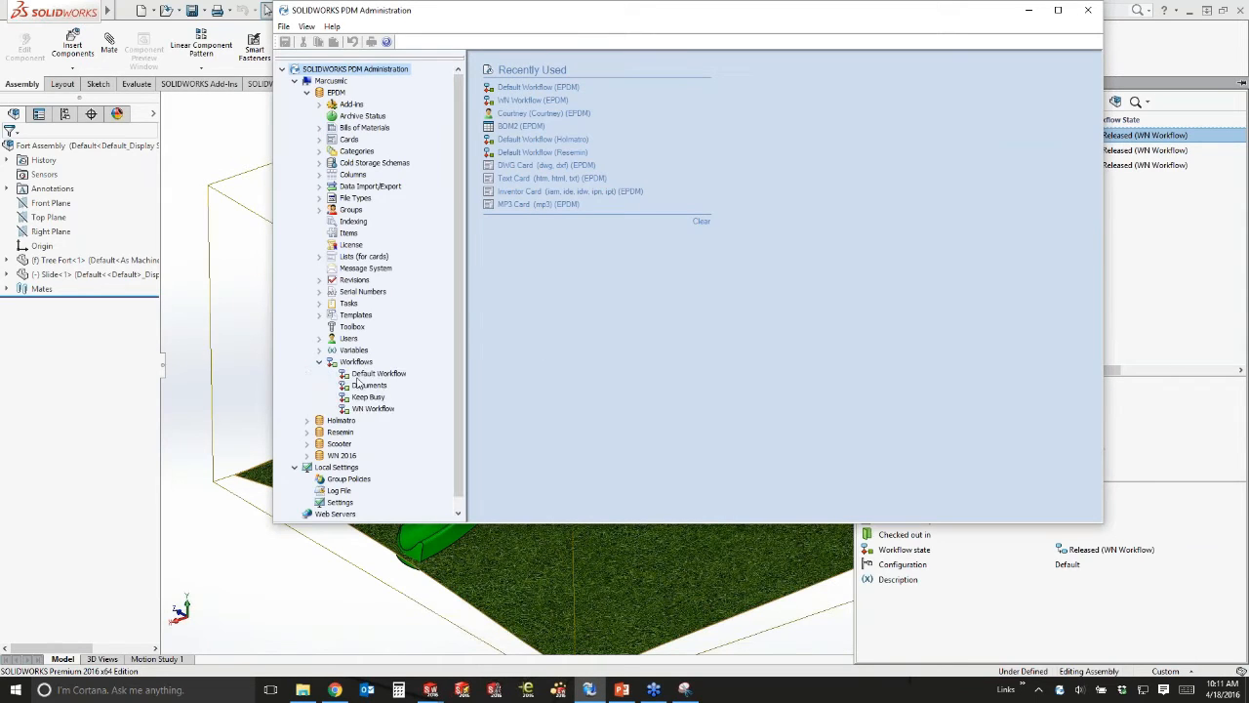
double_click(372, 410)
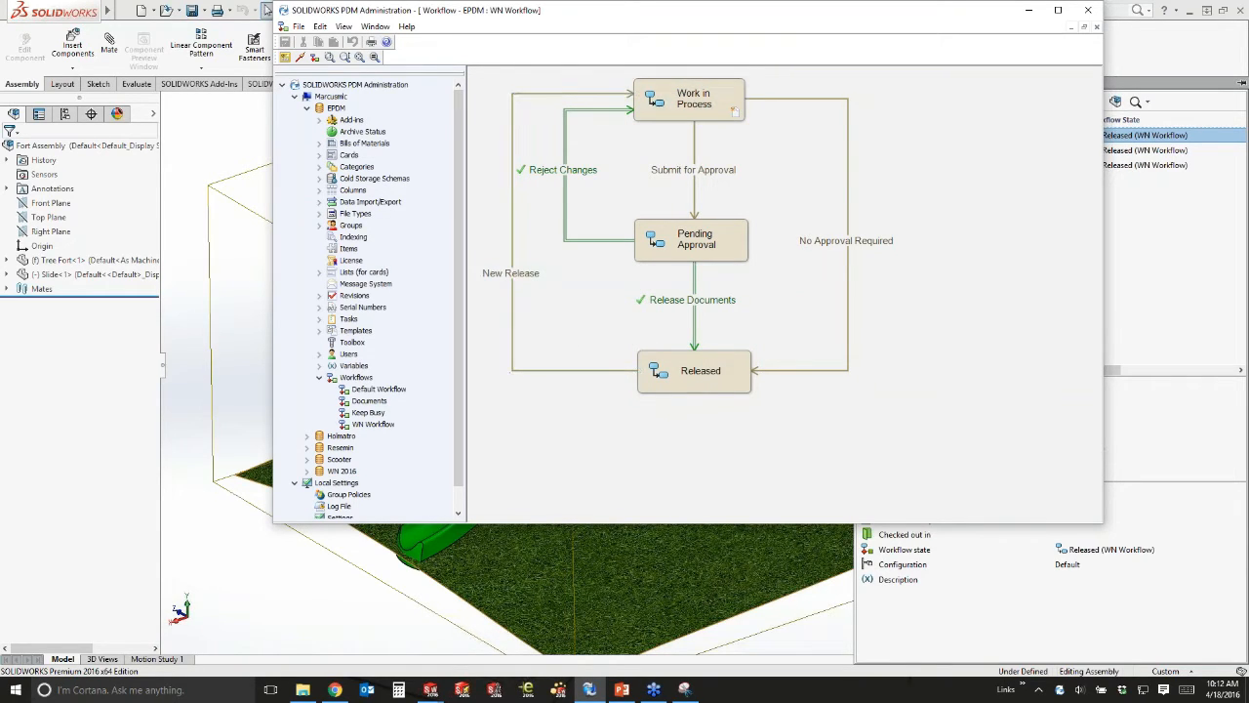
left_click(1032, 12)
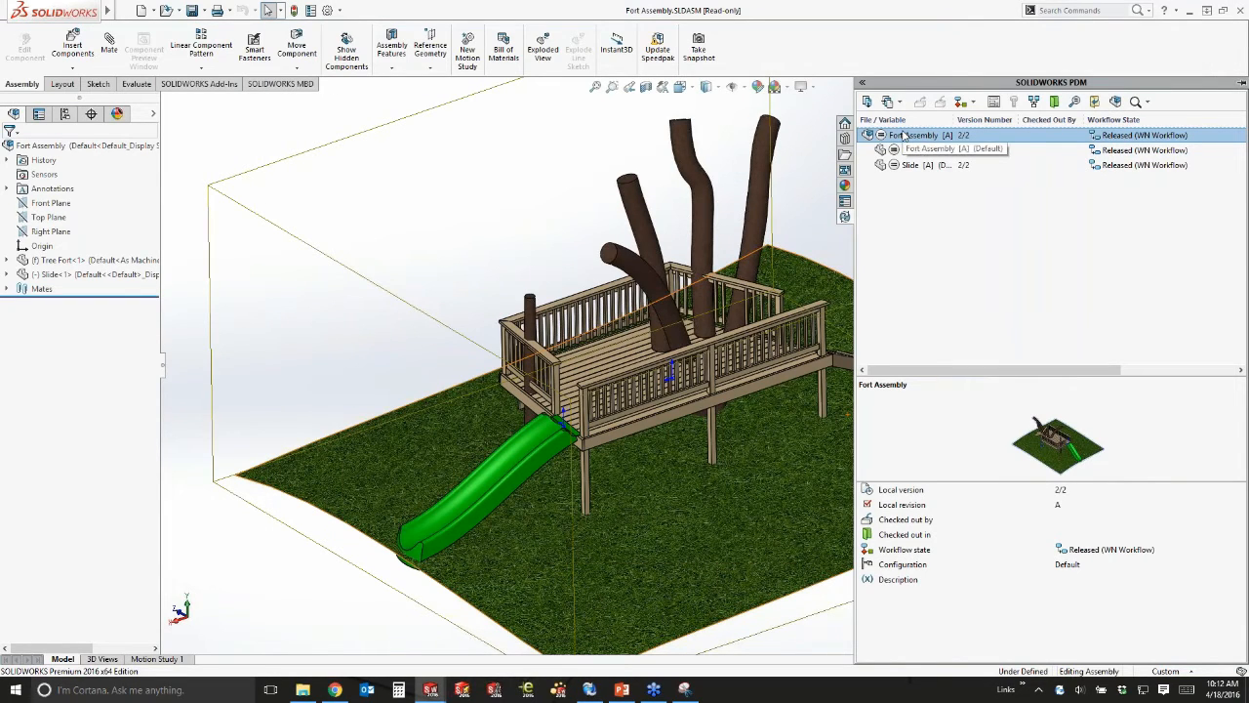
Apply the New Release transition with a comment, returning Fort Assembly to Work in Process.
right_click(903, 135)
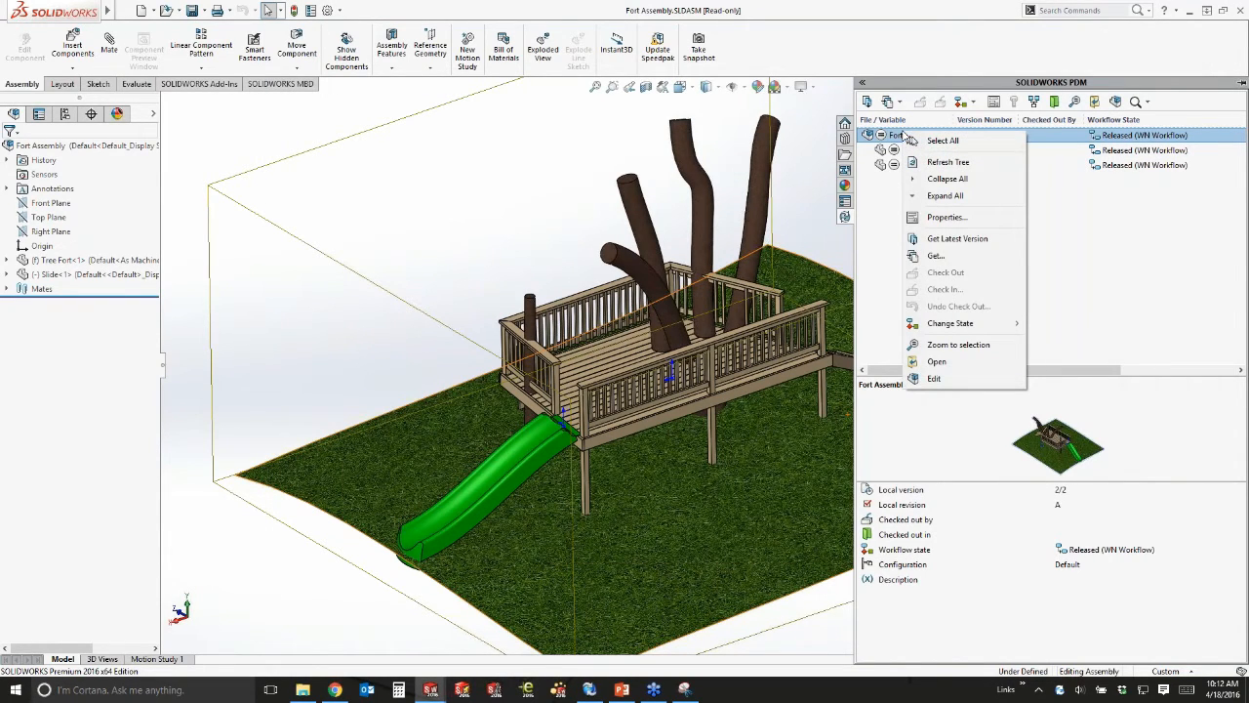
mouse_move(955, 330)
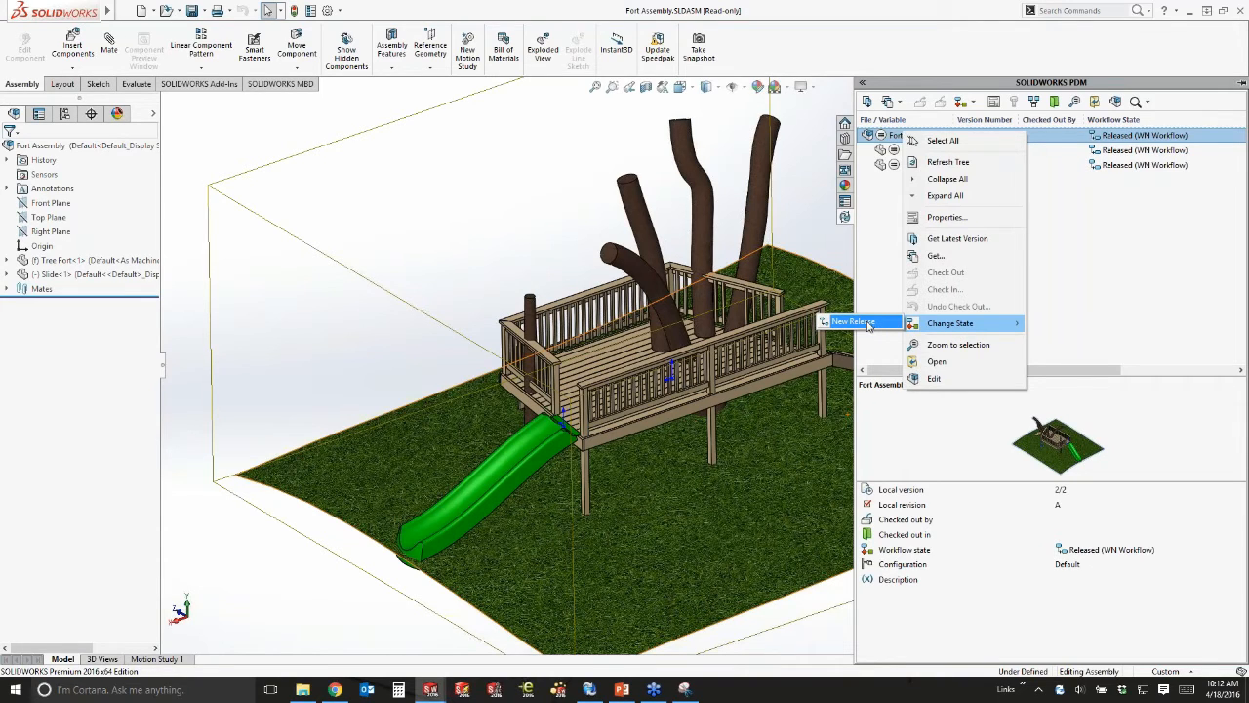
left_click(867, 324)
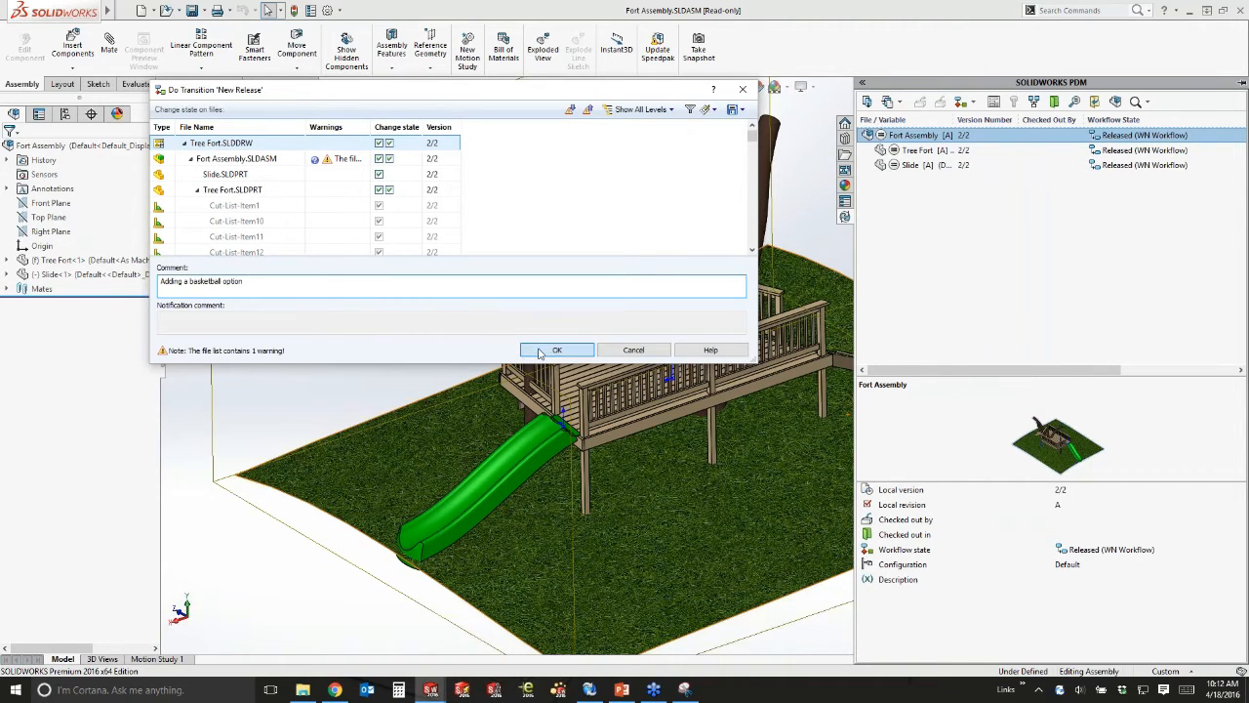
left_click(542, 351)
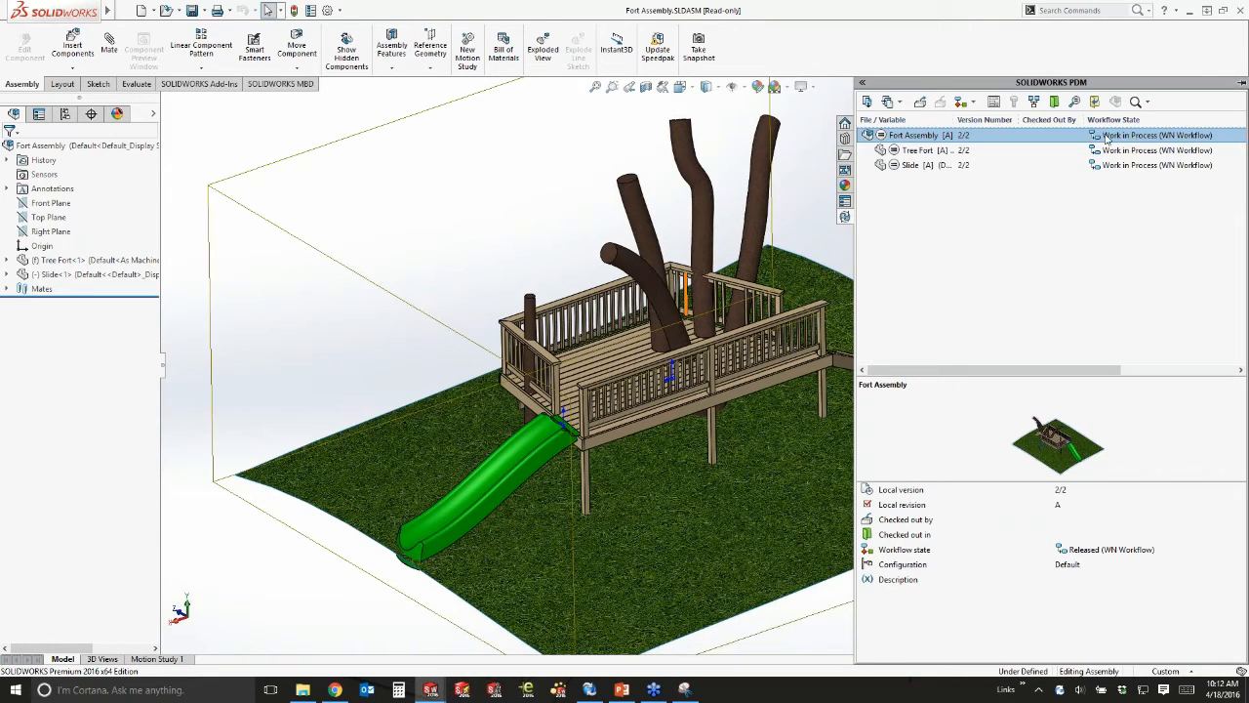
Check out the Fort Assembly file from the vault.
right_click(892, 139)
left_click(935, 275)
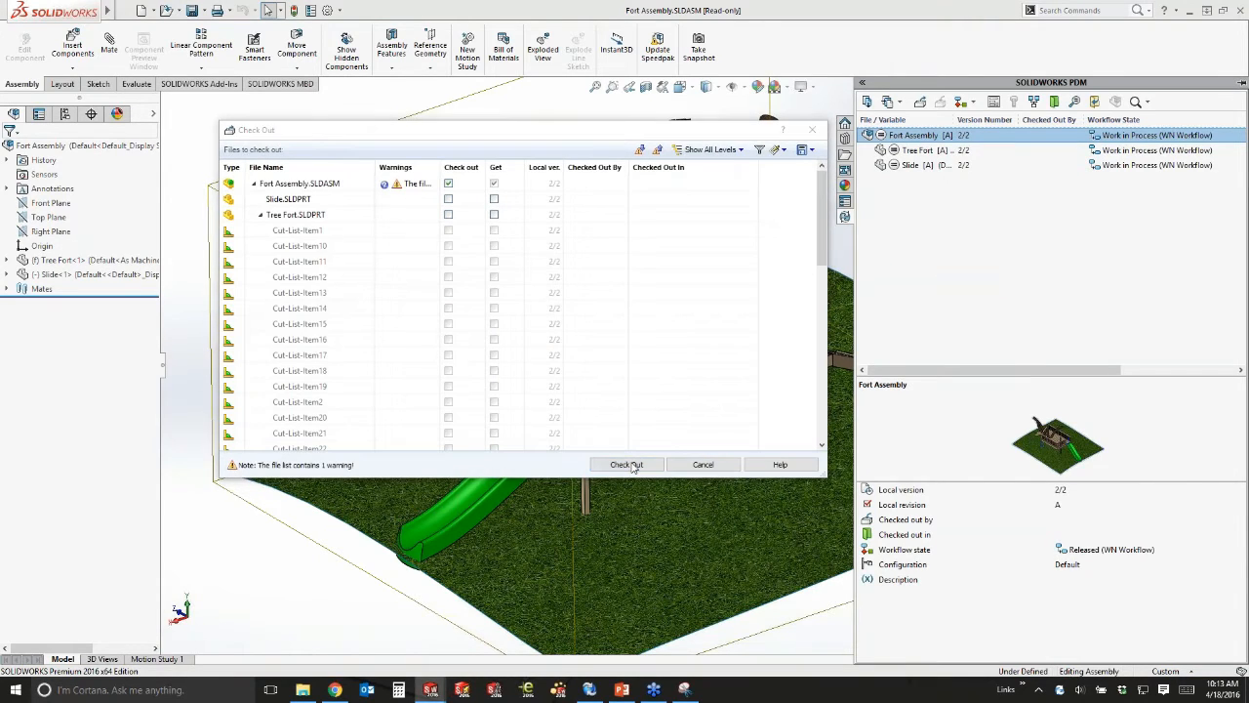
left_click(627, 465)
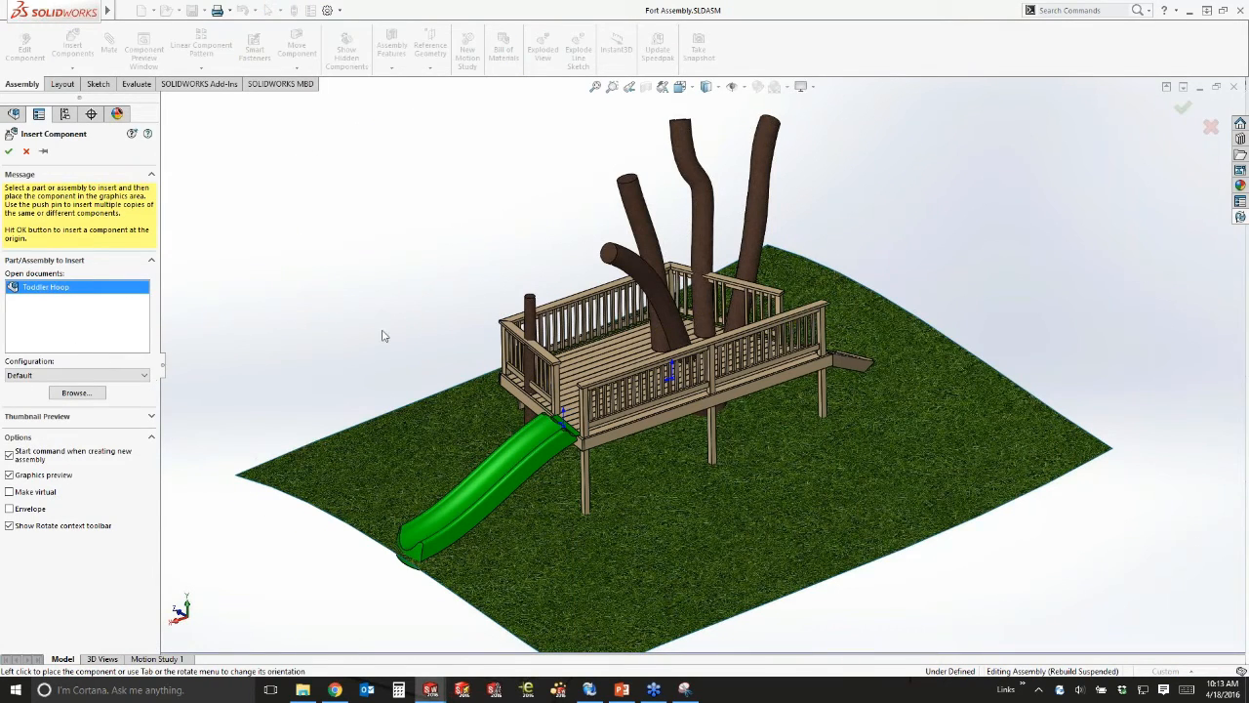
Place the Toddler Hoop beside the slide and hide the origin triads.
left_click(451, 400)
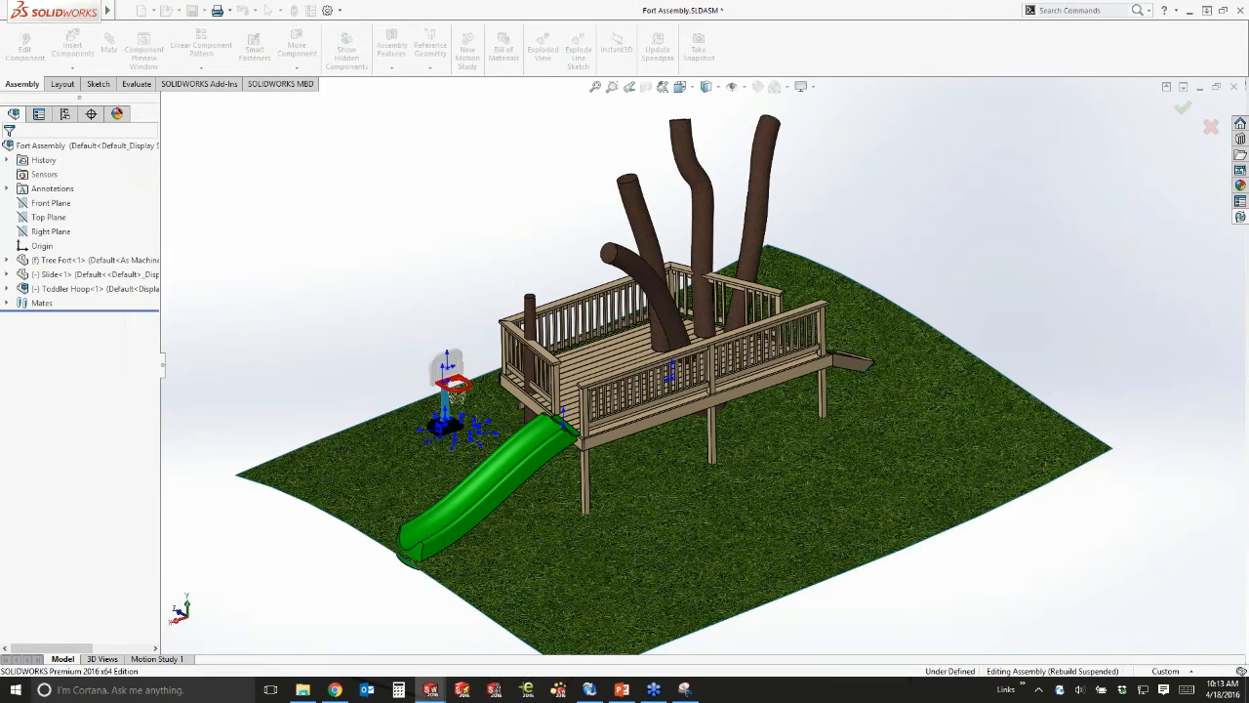
left_click(734, 88)
left_click(734, 160)
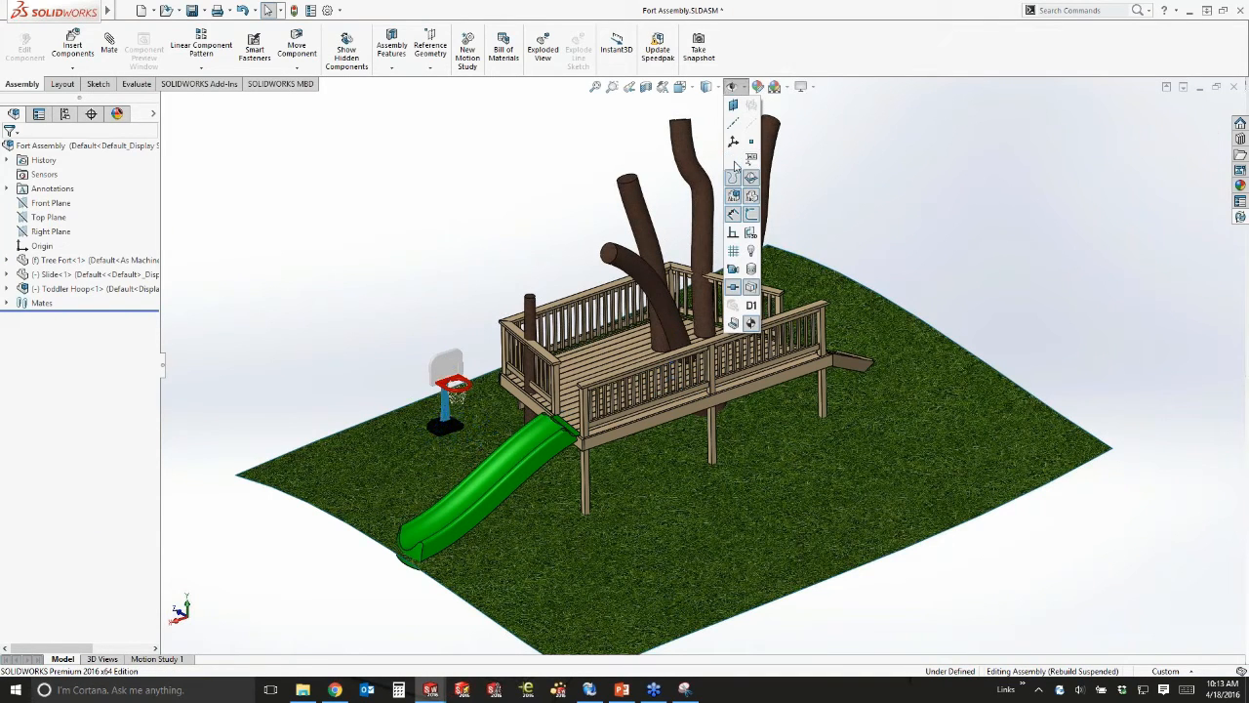
Move the Toddler Hoop with the triad onto the grass beside the fort's front leg.
middle_click_drag(912, 205, 534, 384)
scroll(535, 385, "down", 1)
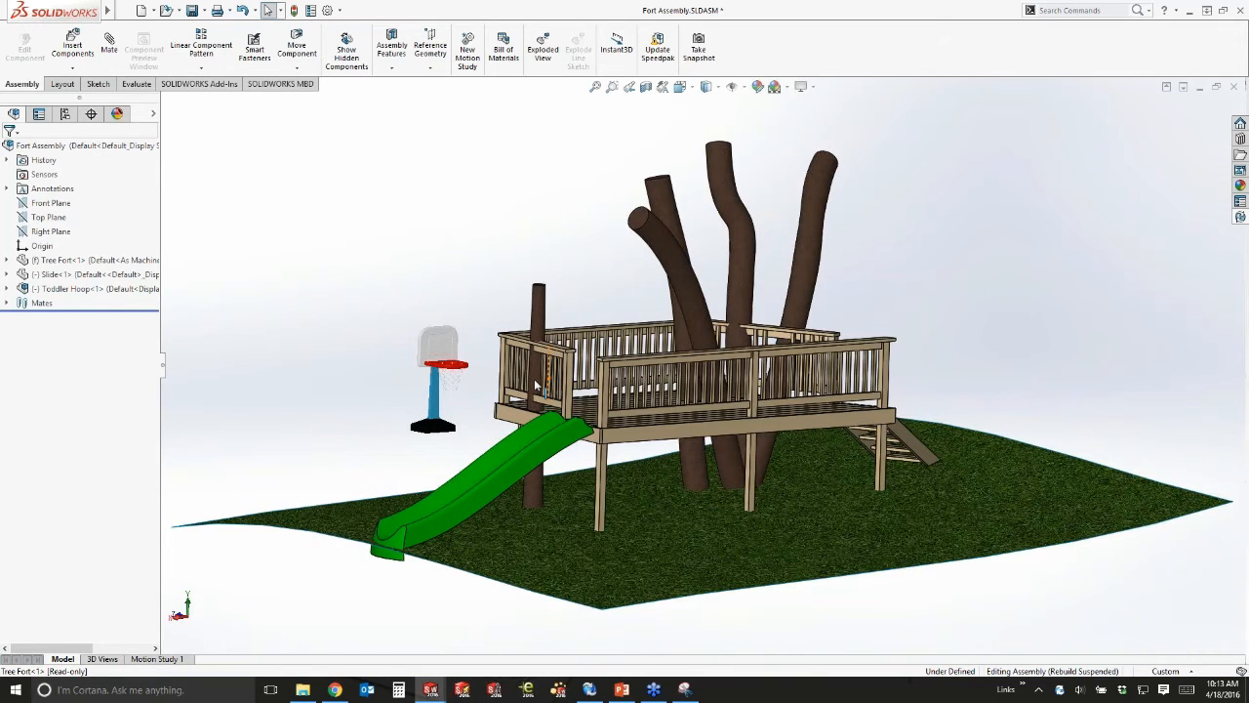
scroll(498, 385, "down", 2)
right_click(94, 288)
left_click(418, 329)
left_click(418, 329)
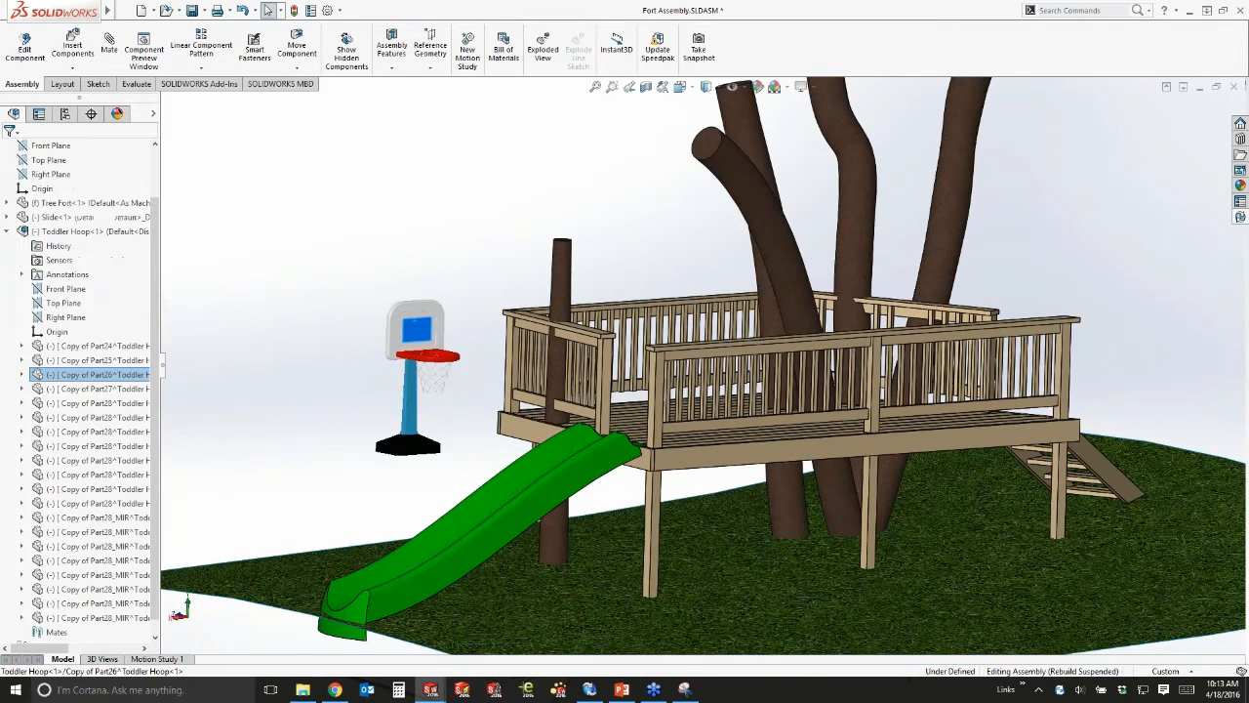
right_click(417, 328)
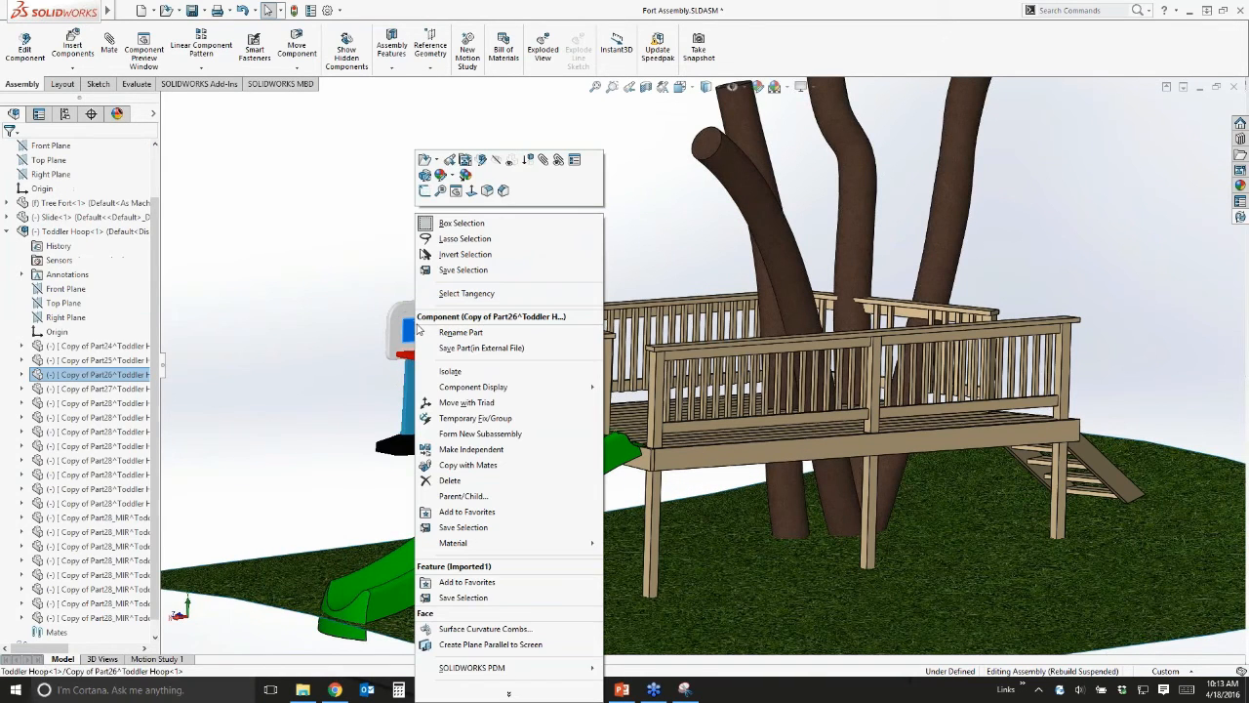
left_click(495, 692)
left_click(469, 498)
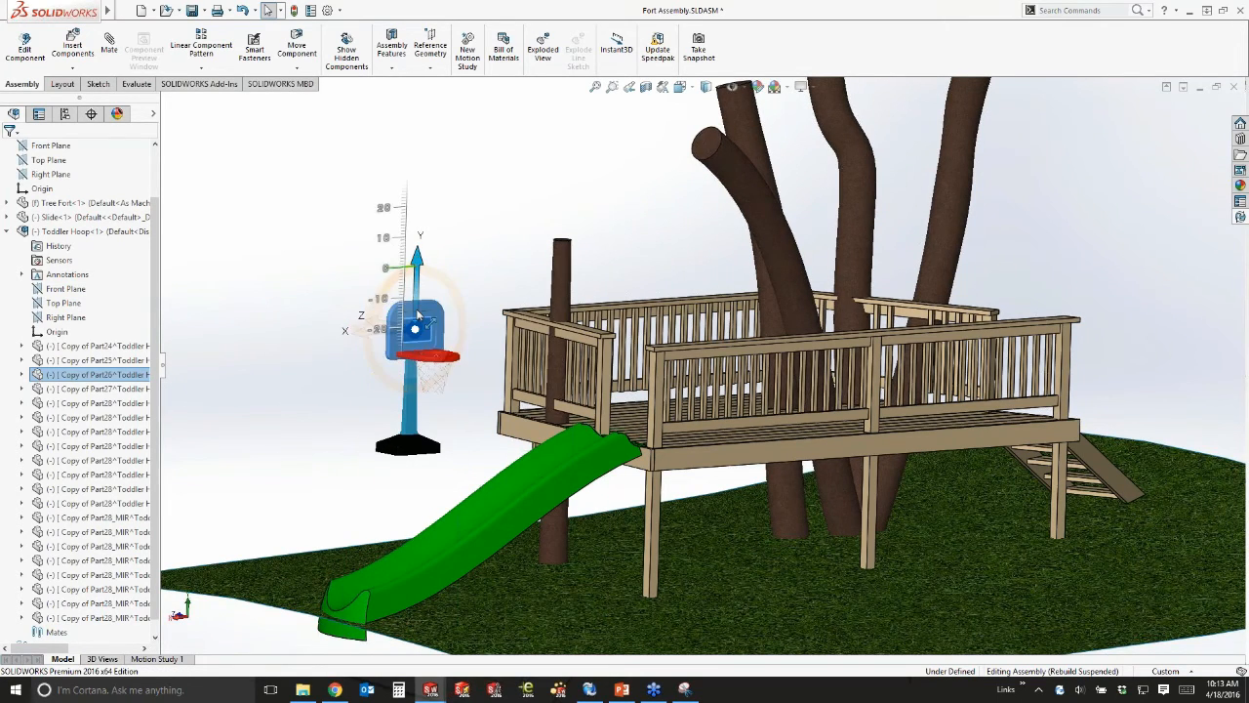
left_click_drag(416, 308, 714, 516)
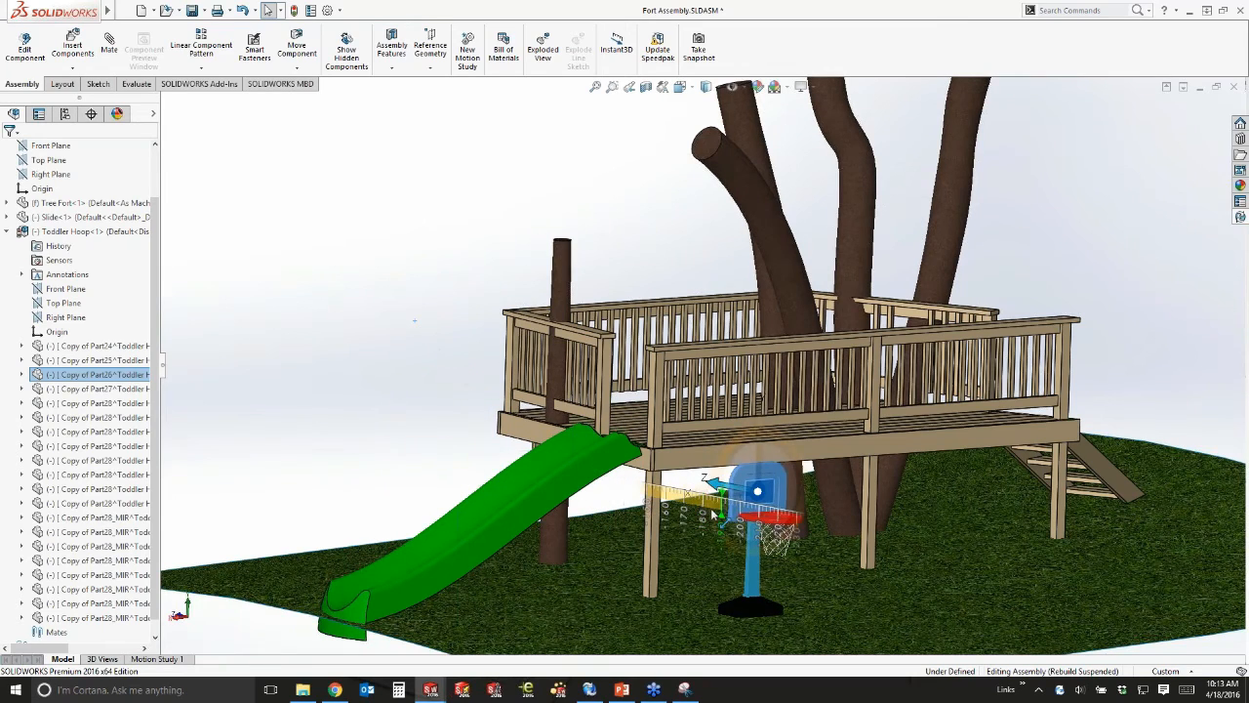
middle_click_drag(714, 516, 819, 381)
left_click_drag(717, 329, 433, 324)
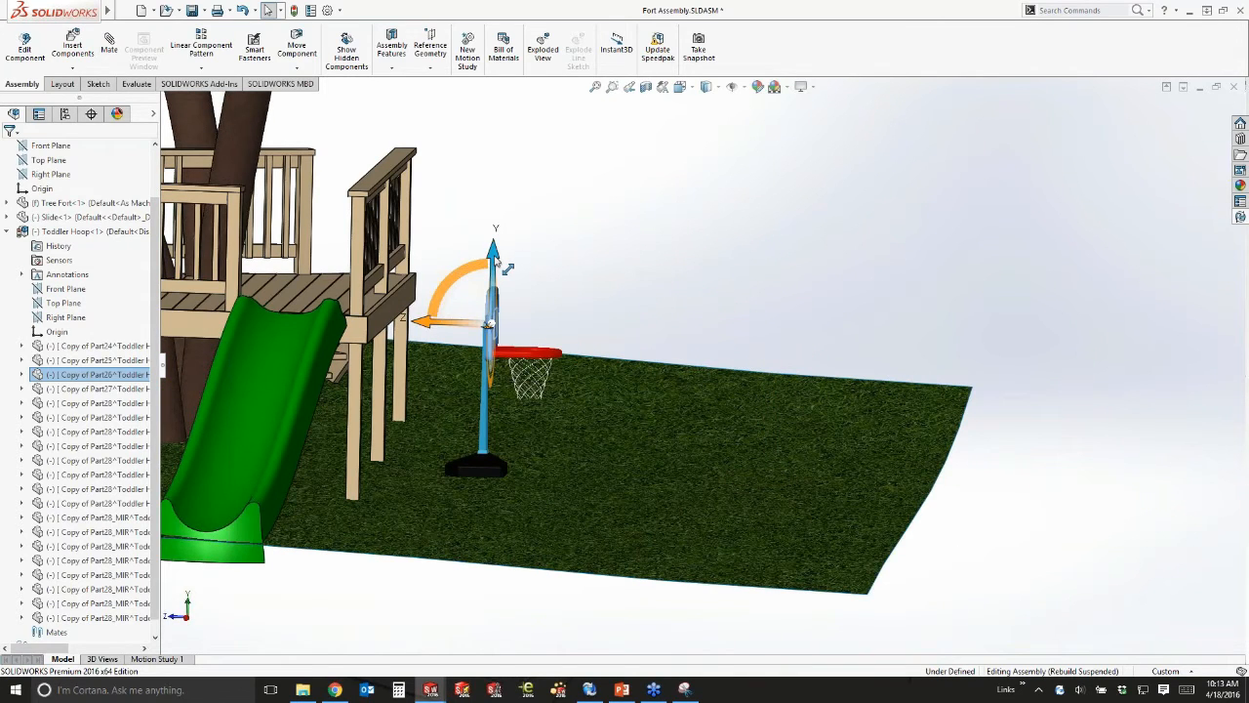
left_click_drag(495, 258, 496, 325)
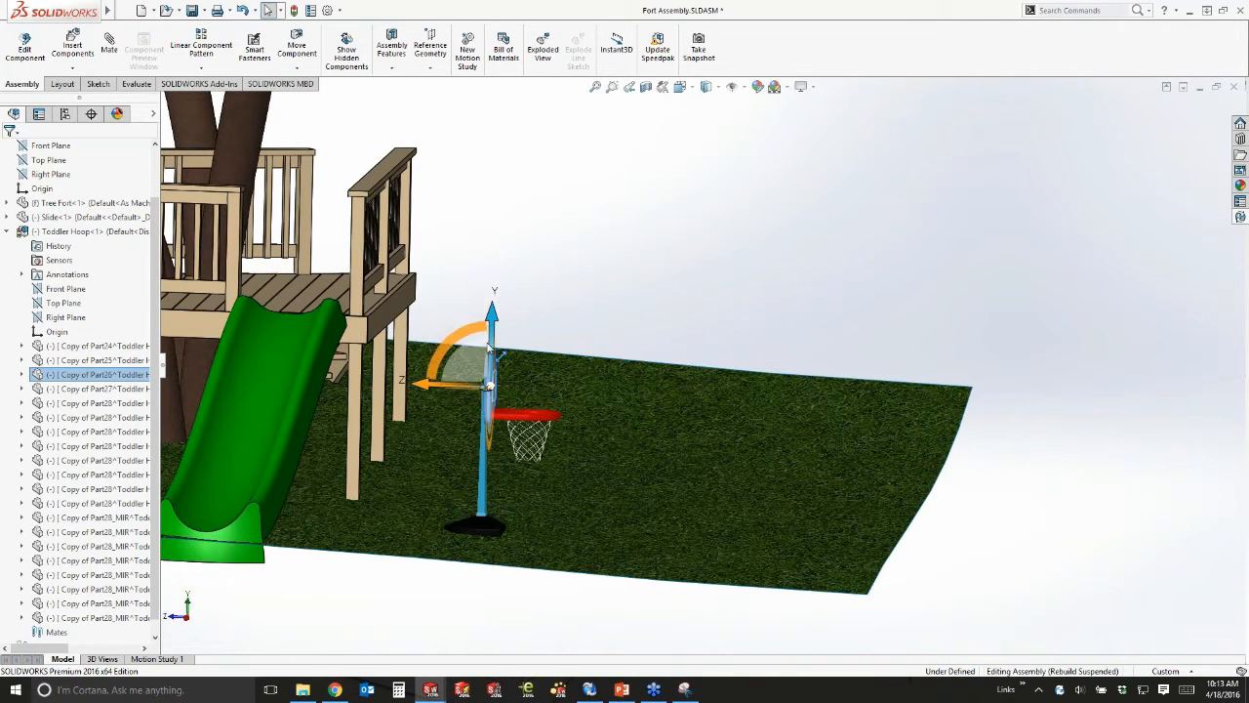
Orbit and pan the scene to check the hoop's placement on the lawn.
middle_click_drag(496, 350, 404, 380)
scroll(702, 368, "up", 3)
left_click(1094, 103)
middle_click_drag(1092, 105, 1015, 188)
left_click(1240, 138)
left_click(433, 147)
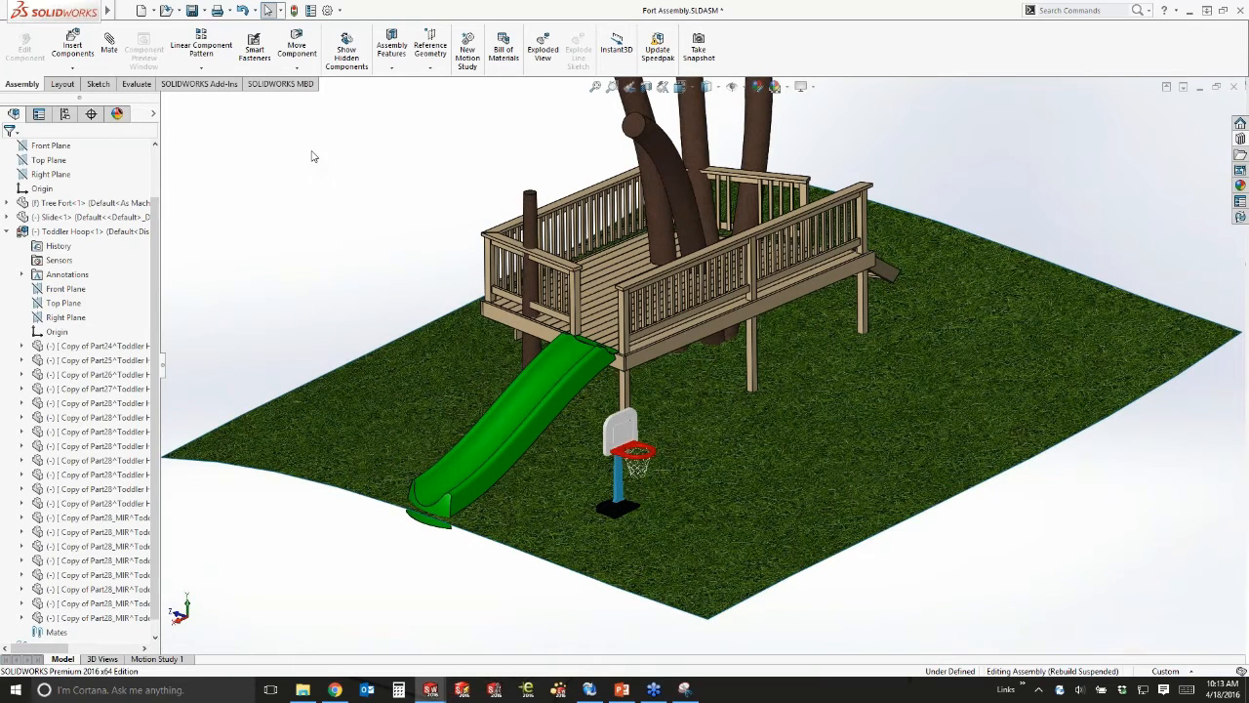
Insert Basketball.SLDPRT, found by searching 'basketball' in the EPDM vault, into Fort Assembly.
left_click(65, 47)
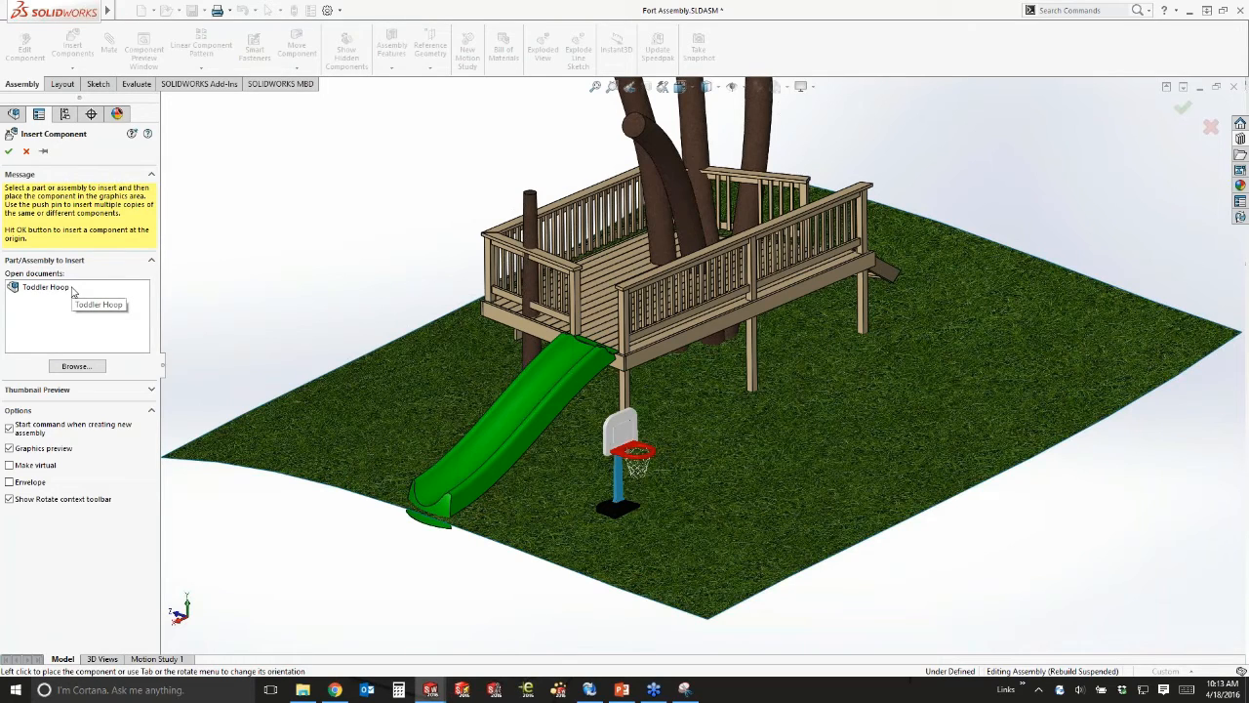
left_click(69, 369)
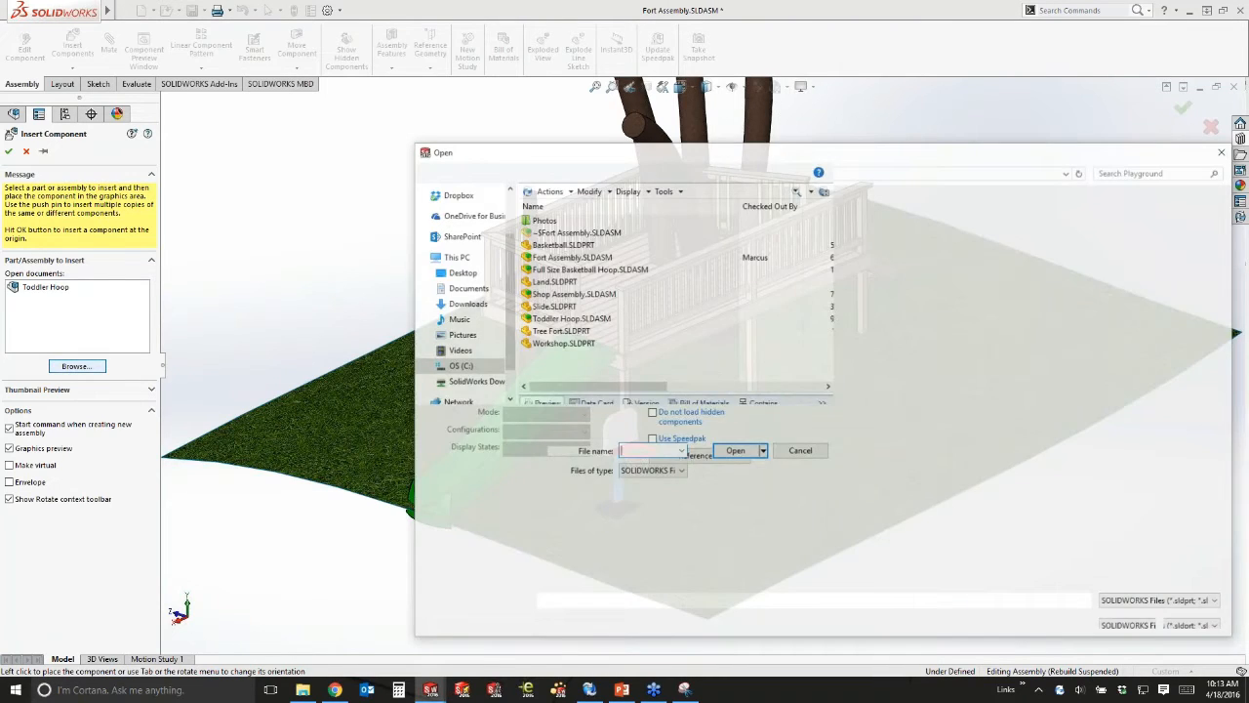
left_click_drag(602, 146, 370, 42)
left_click_drag(978, 528, 1112, 621)
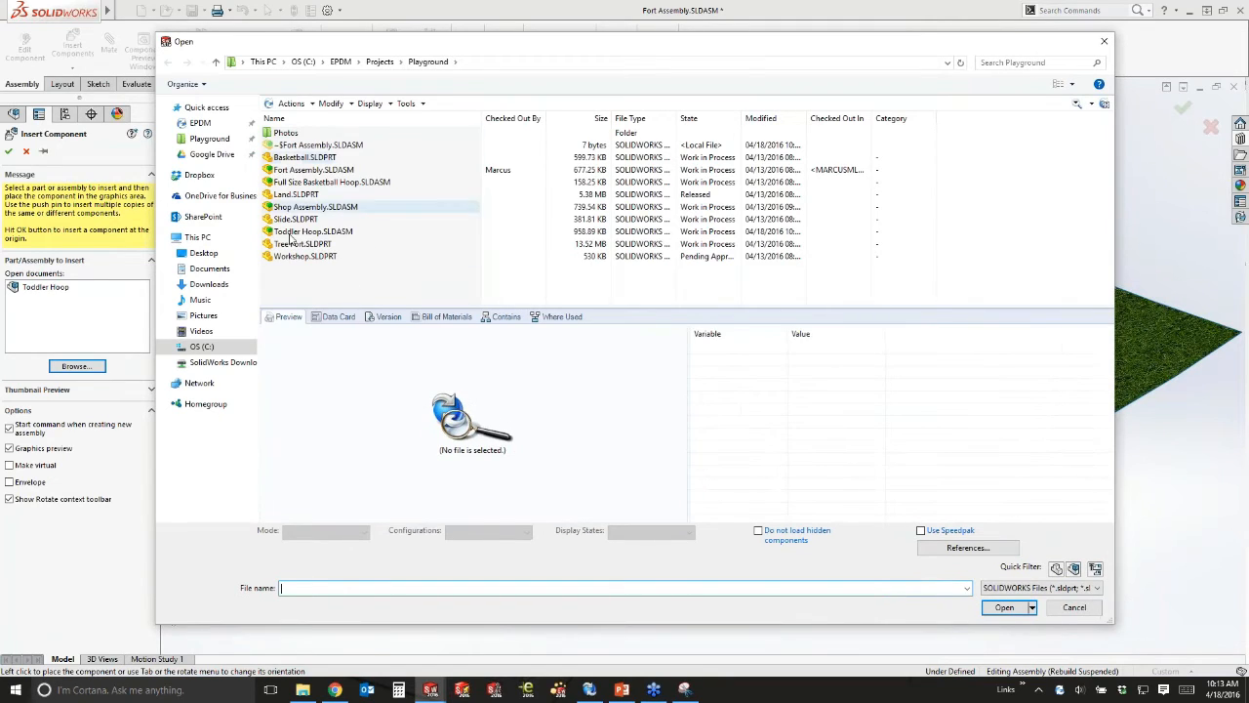
left_click(341, 61)
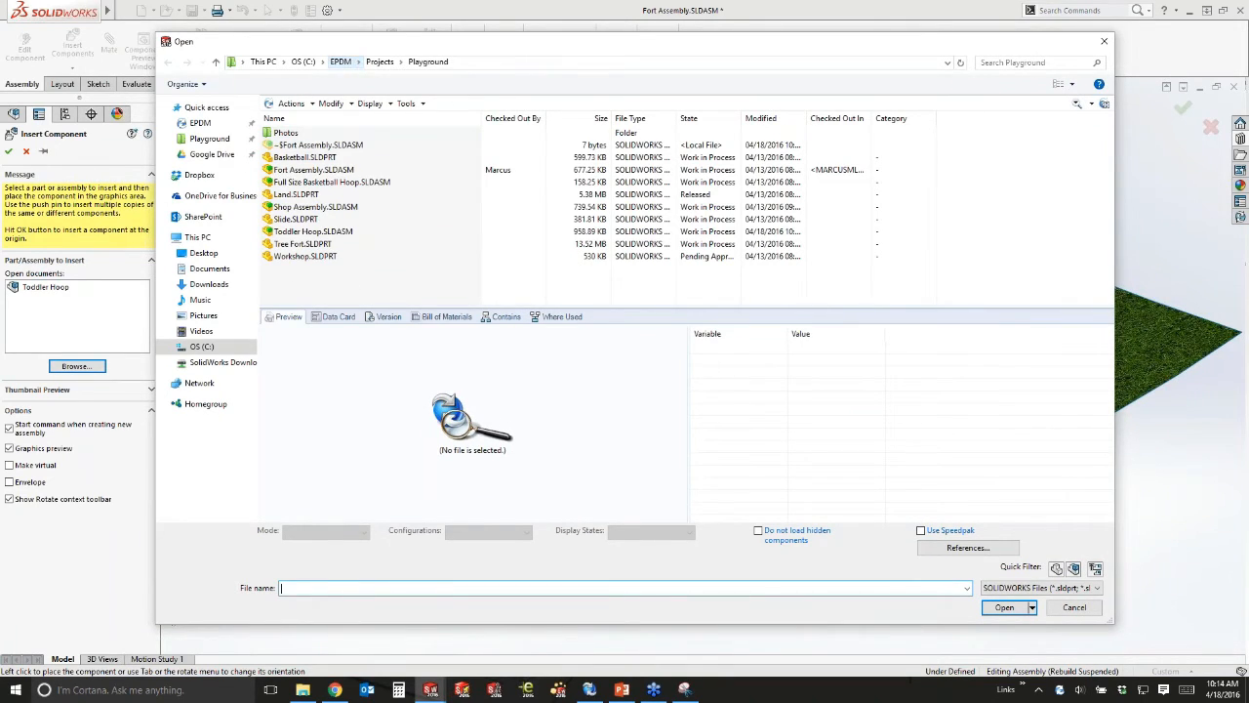
left_click(1079, 105)
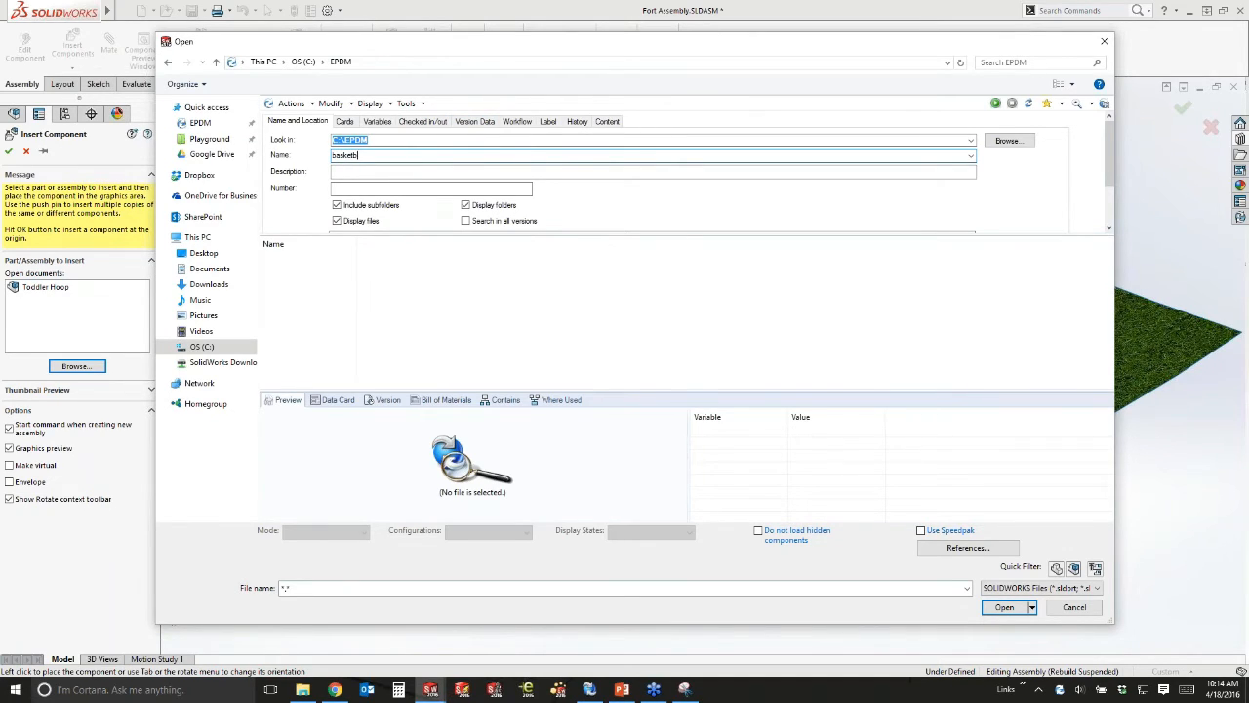
left_click(995, 102)
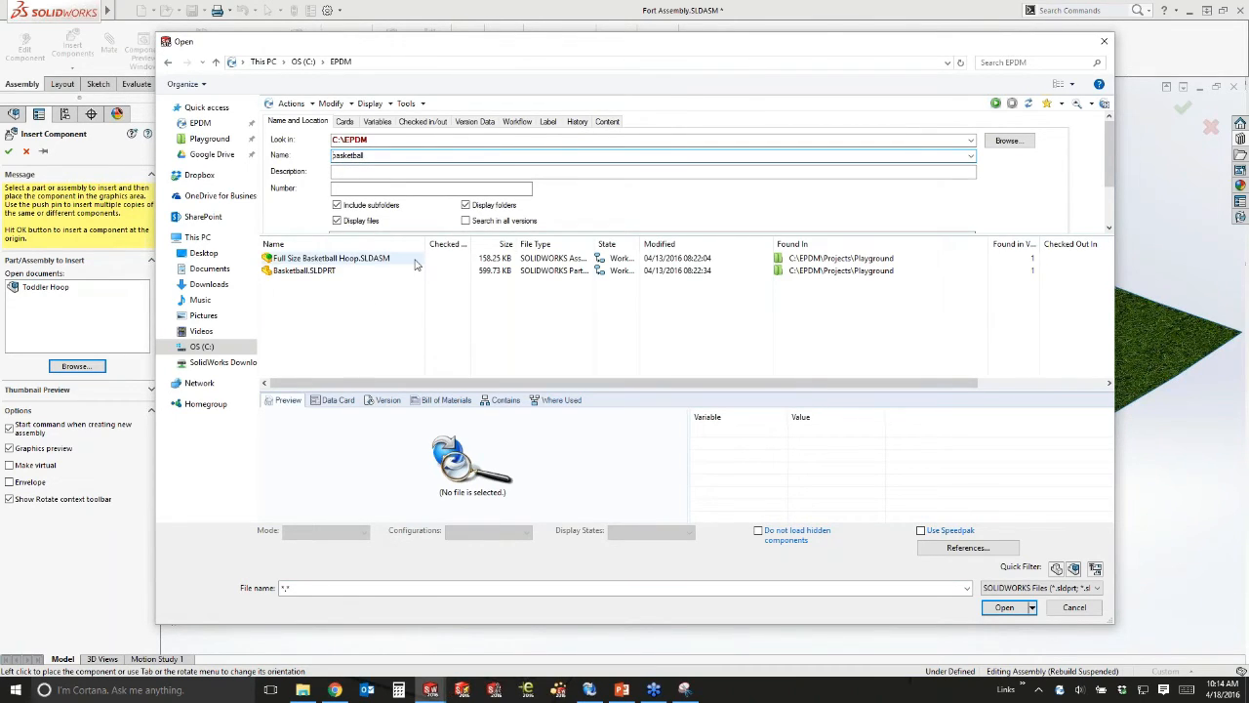
left_click(300, 272)
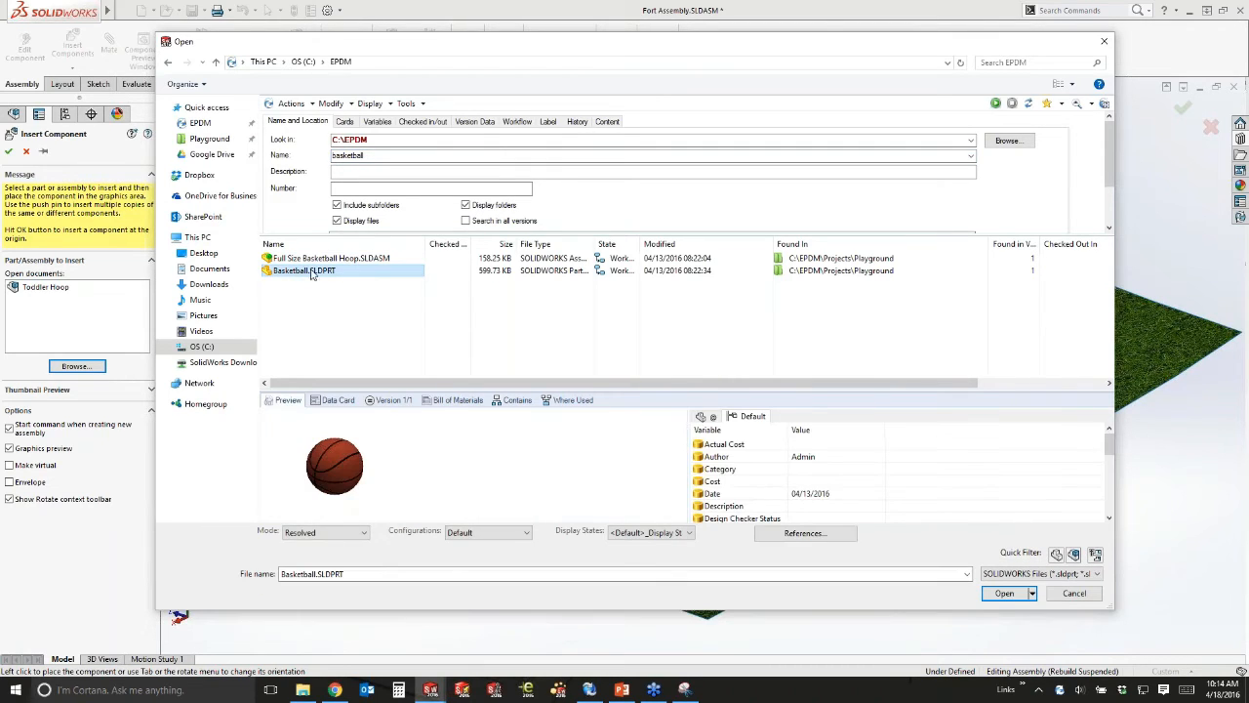
left_click(1003, 596)
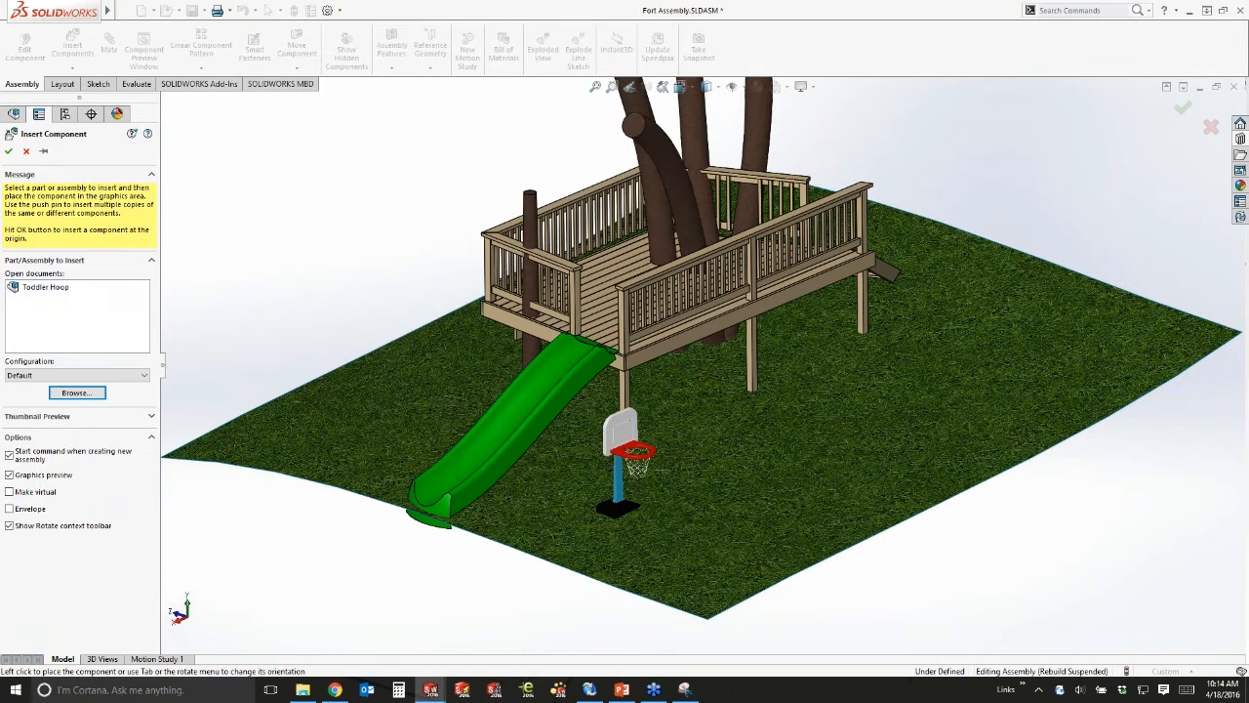
left_click(625, 459)
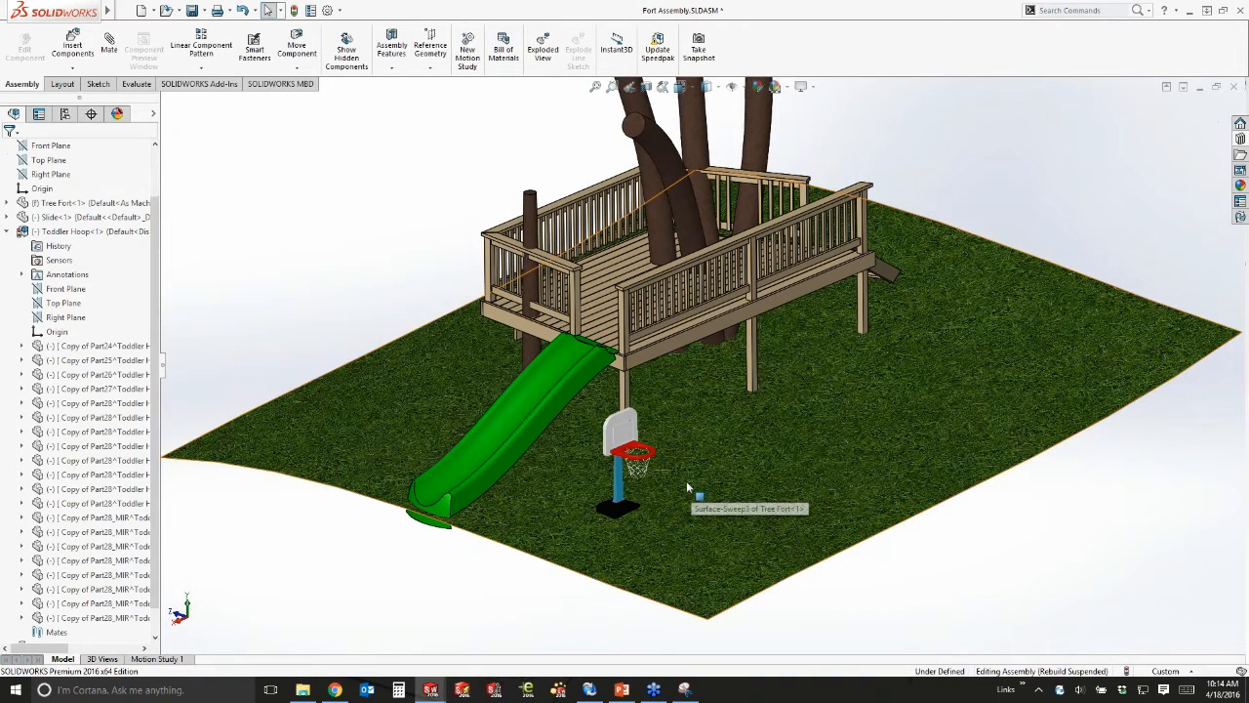
Move the basketball onto the grass to the right of the hoop.
scroll(687, 487, "down", 1)
scroll(687, 487, "up", 3)
middle_click_drag(697, 465, 779, 344)
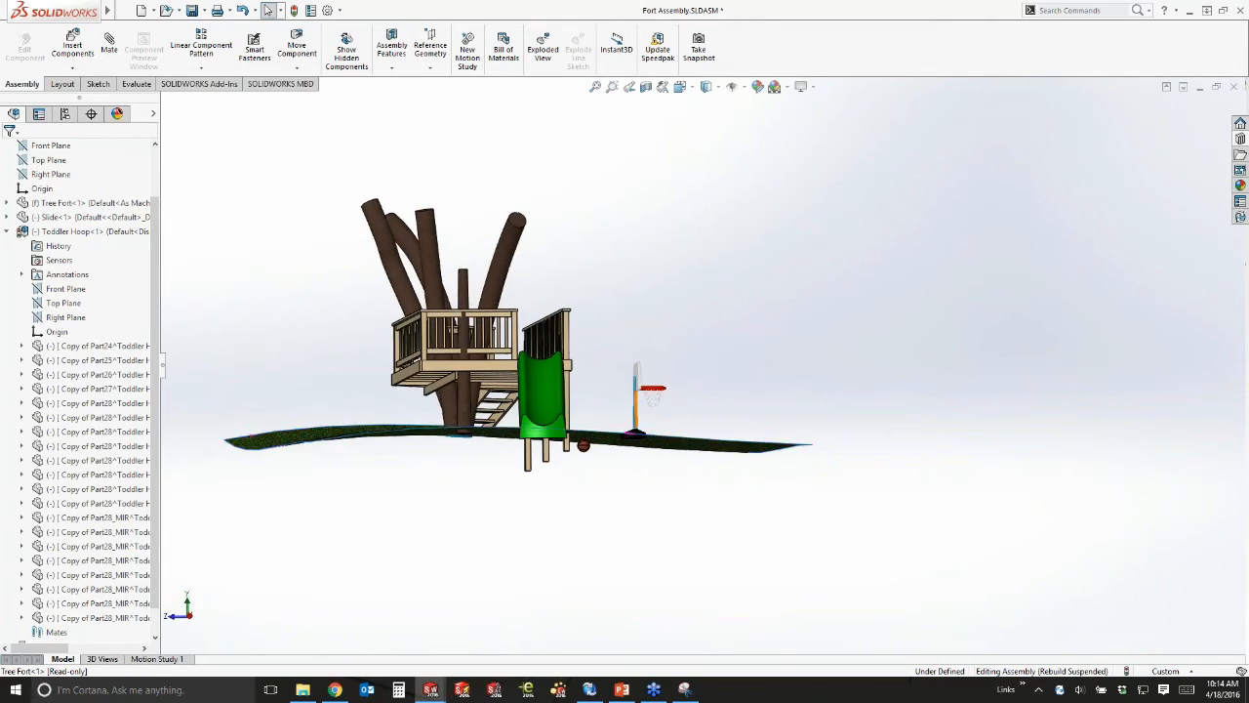
scroll(609, 449, "down", 5)
left_click_drag(544, 443, 765, 313)
middle_click_drag(775, 360, 718, 418)
scroll(722, 391, "up", 2)
Rebuild and save Fort Assembly, then show its vault files with Basketball at 1/1.
key("ctrl+s")
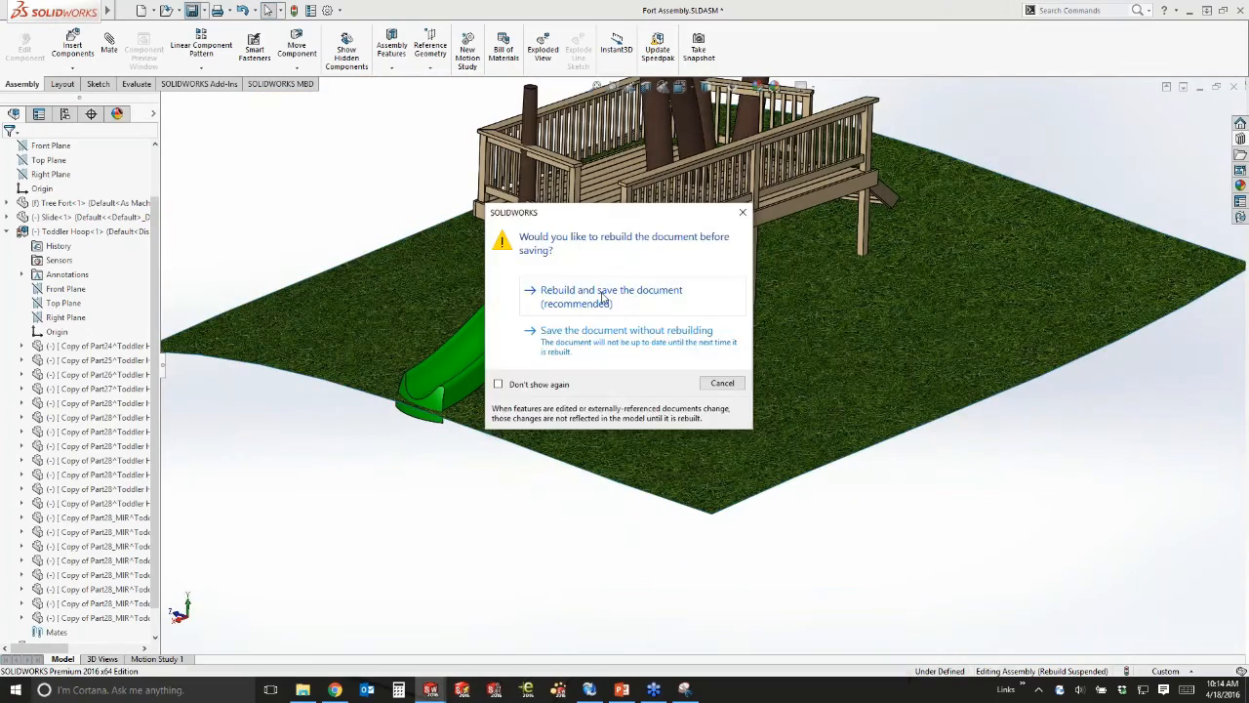
left_click(572, 289)
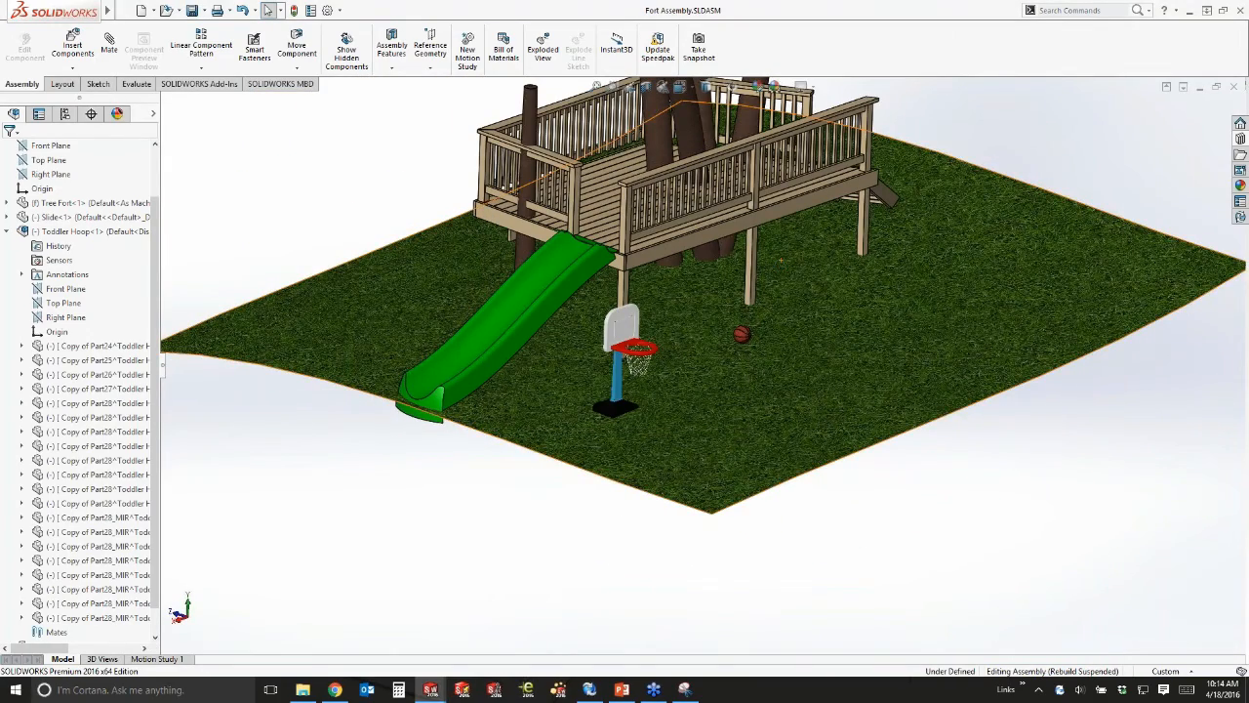
scroll(678, 163, "down", 2)
left_click(1239, 139)
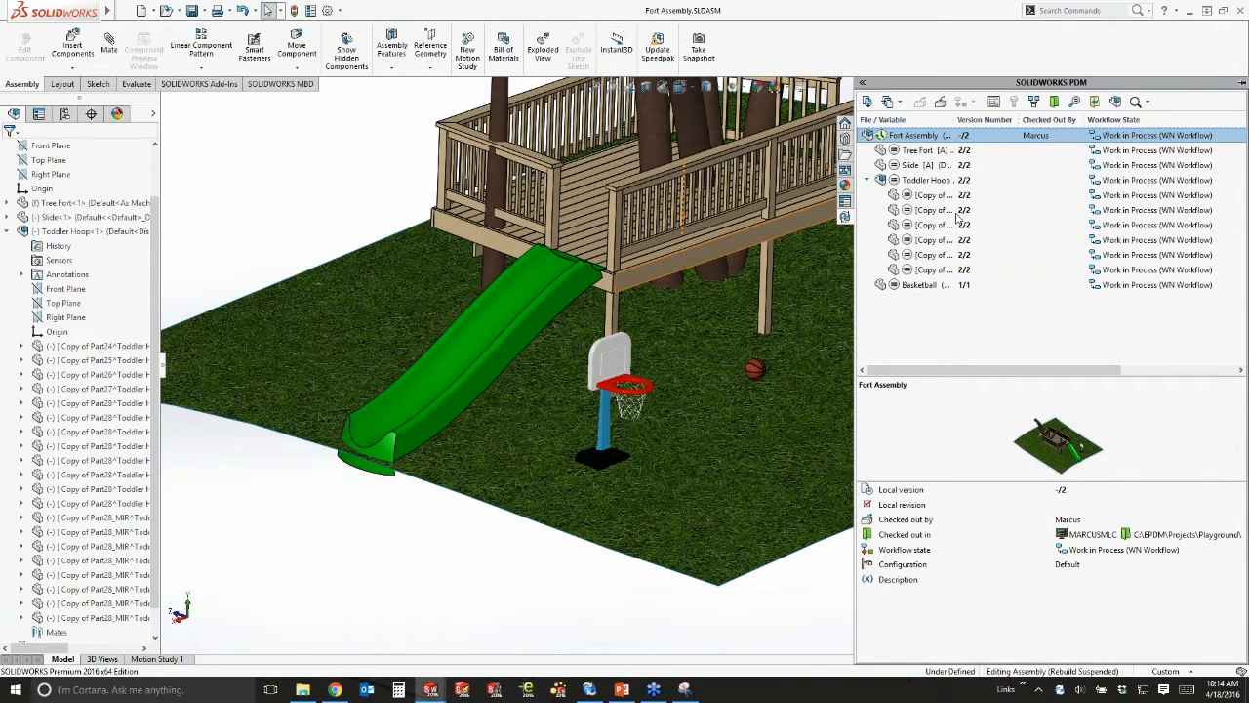
Review the Toddler Hoop and Basketball entries in the widened vault file list.
left_click_drag(954, 119, 1030, 119)
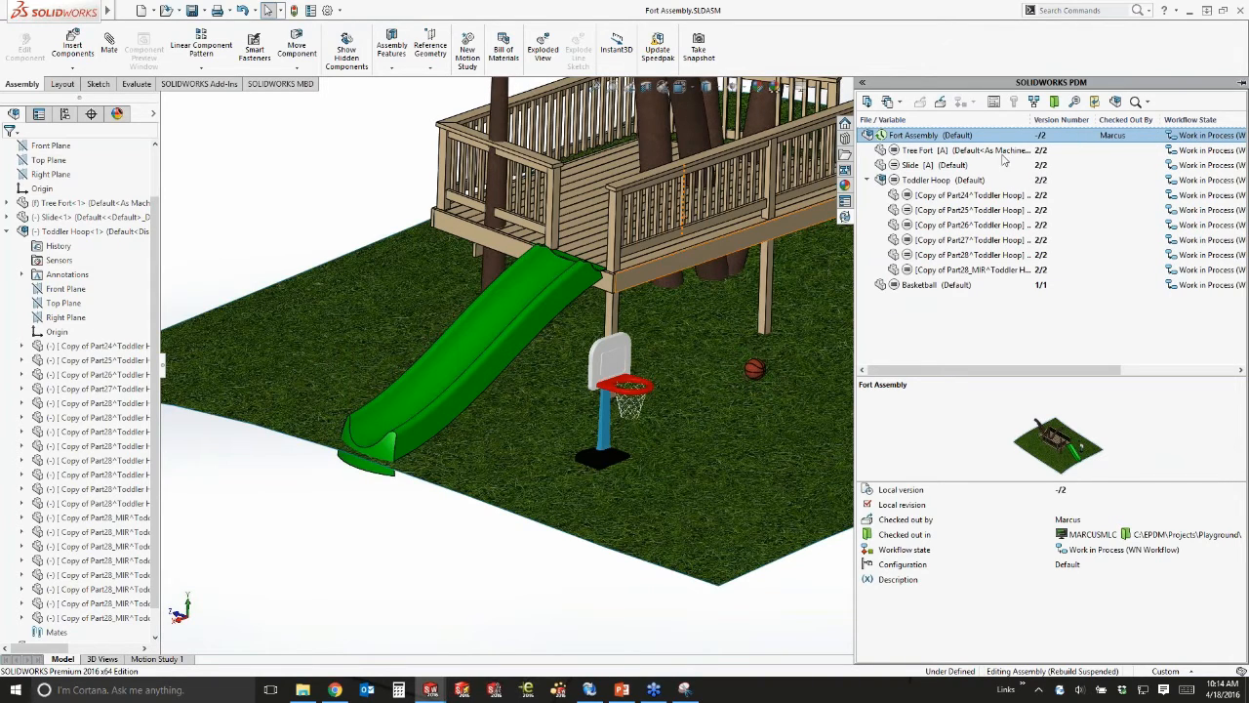
left_click(919, 182)
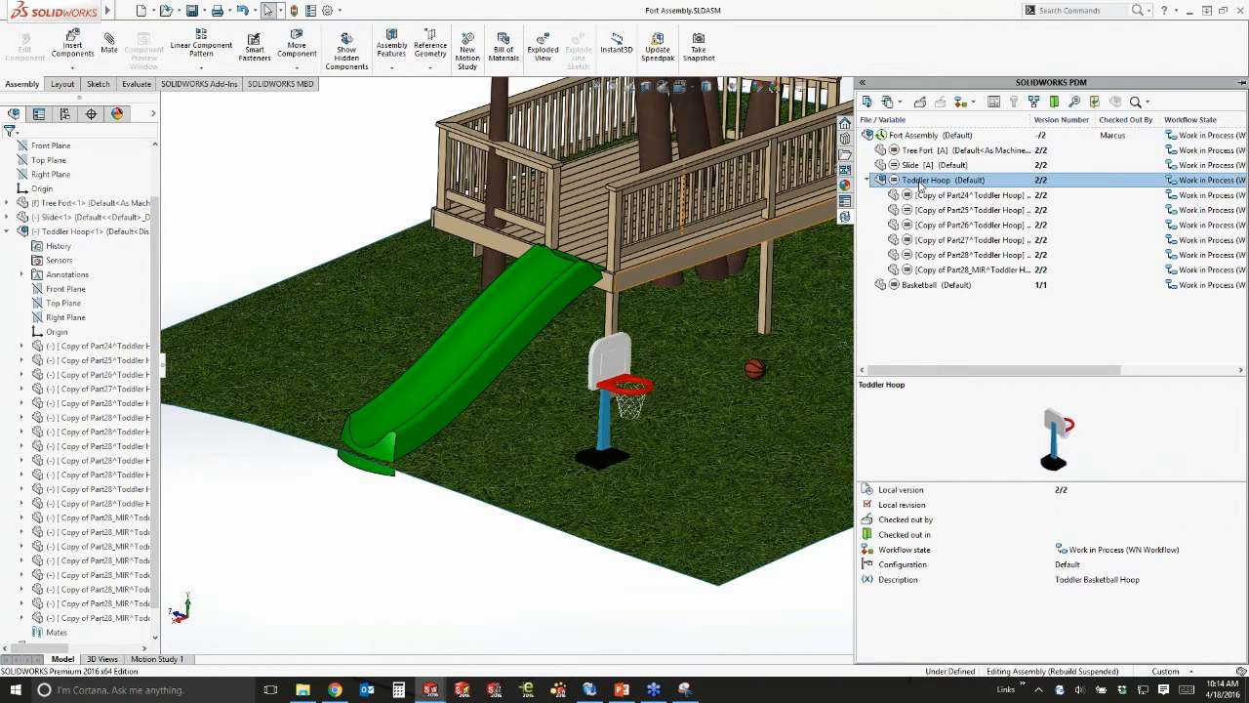
left_click(919, 284)
left_click(918, 320)
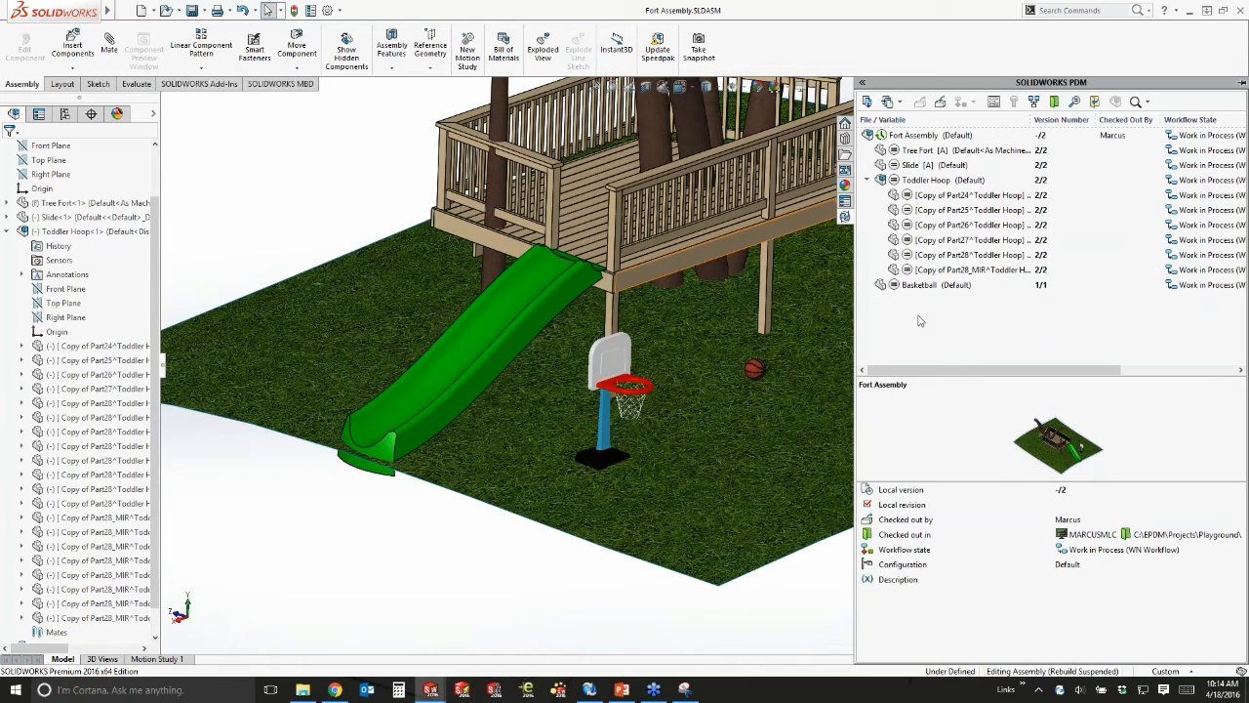
Check in Fort Assembly with the comment 'added the hoop and ball'.
right_click(904, 134)
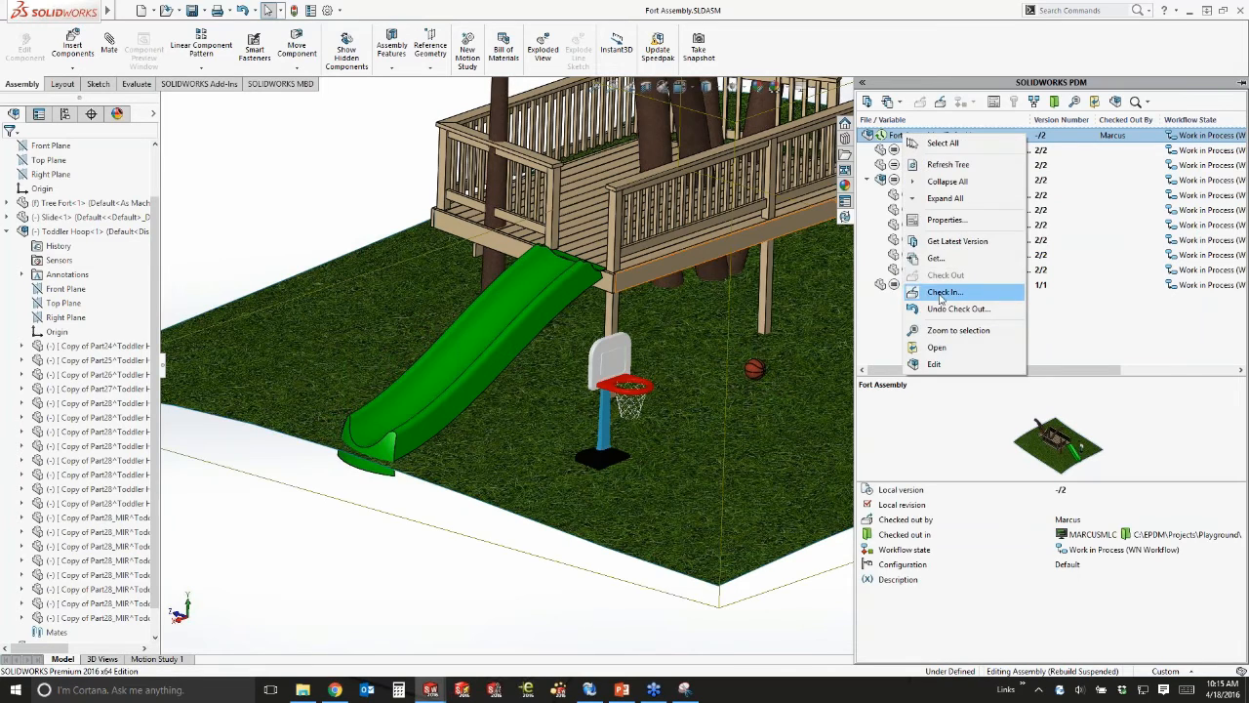
left_click(939, 293)
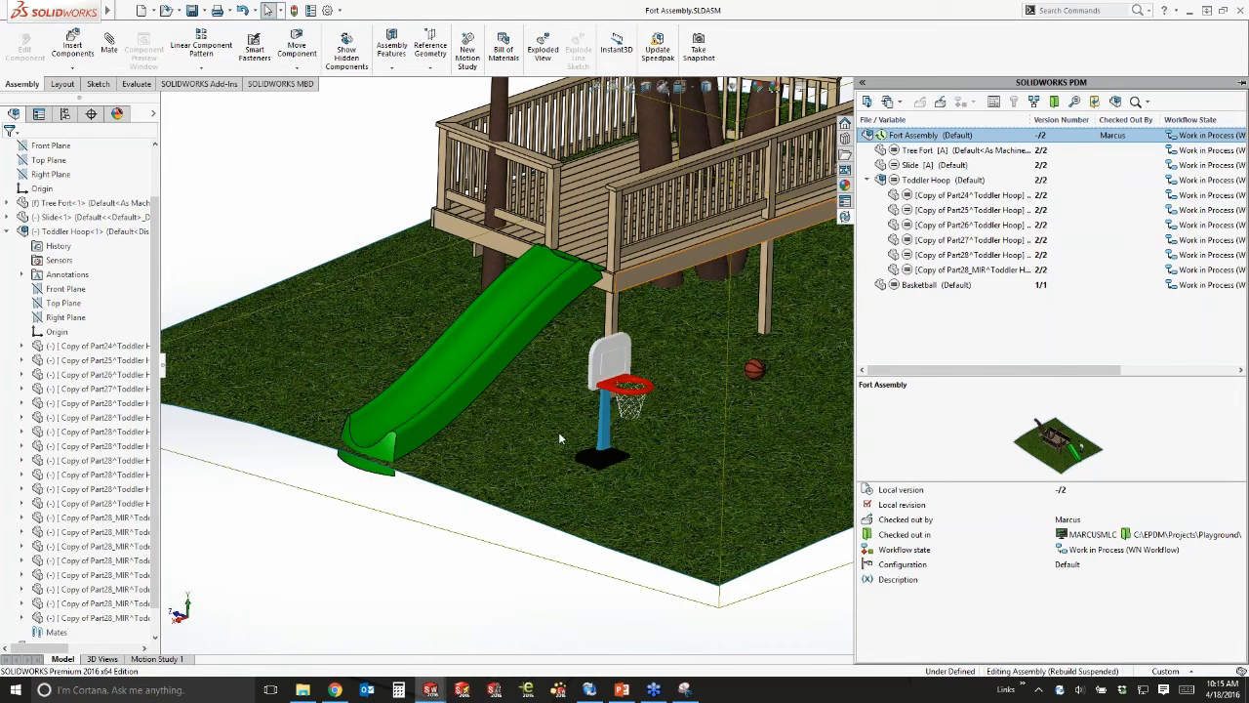
type("added")
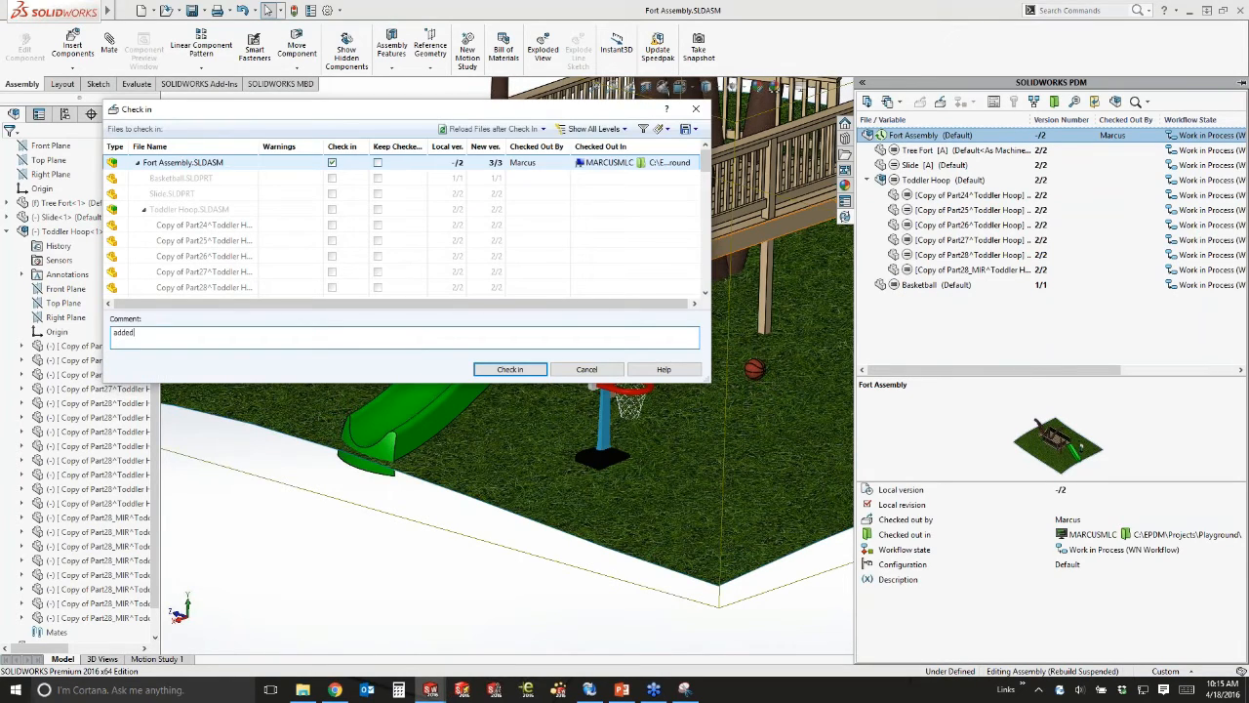
type(" the hoop and ball")
left_click(526, 367)
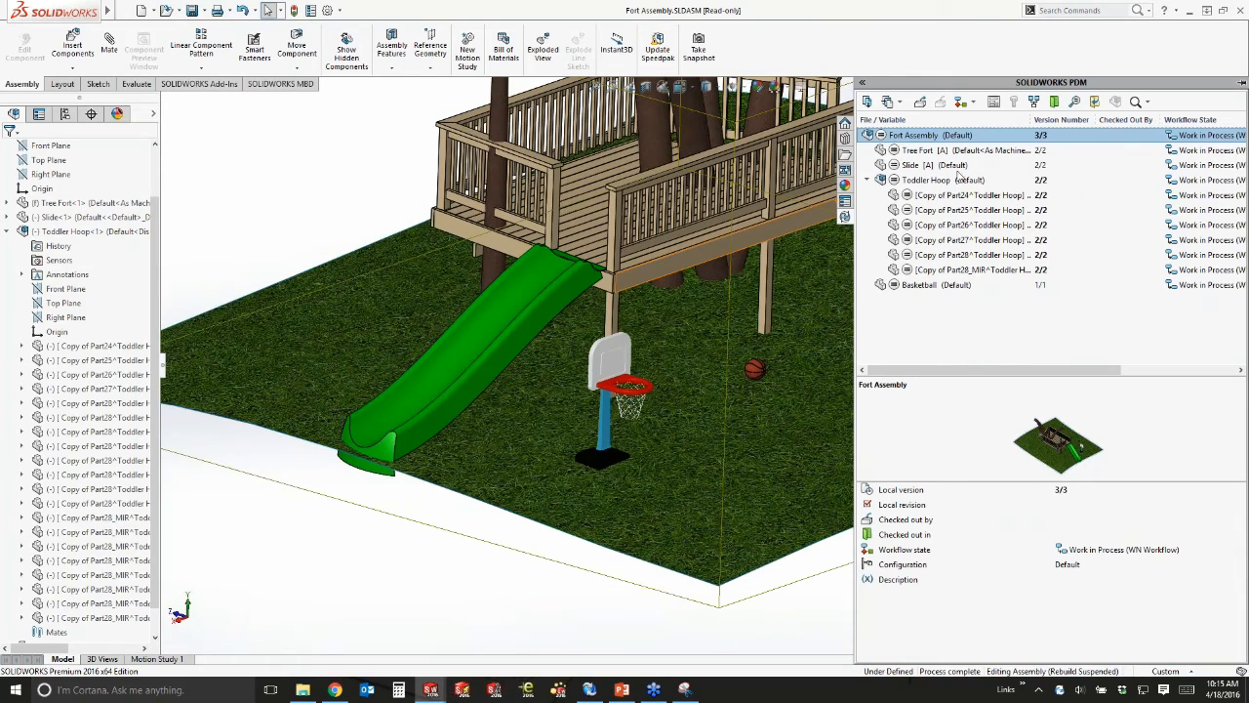
Submit Fort Assembly for approval with the comment 'Added the goal, see if you like this option'.
right_click(915, 137)
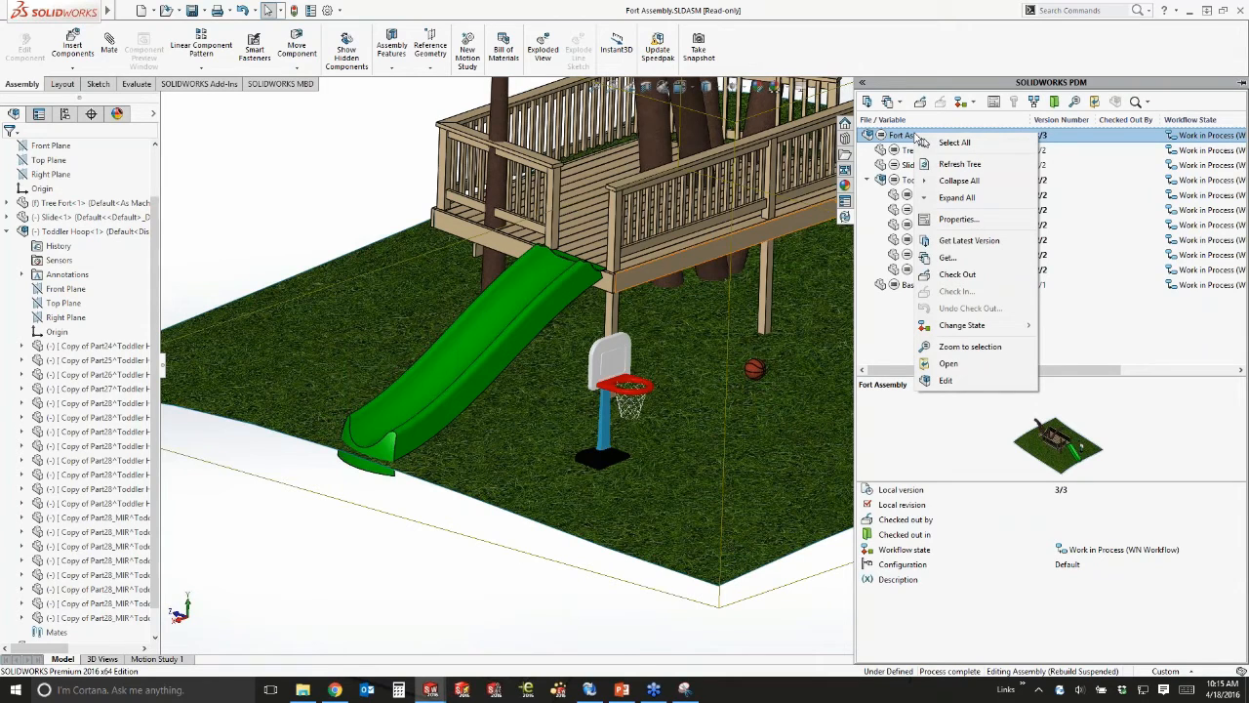
mouse_move(1008, 328)
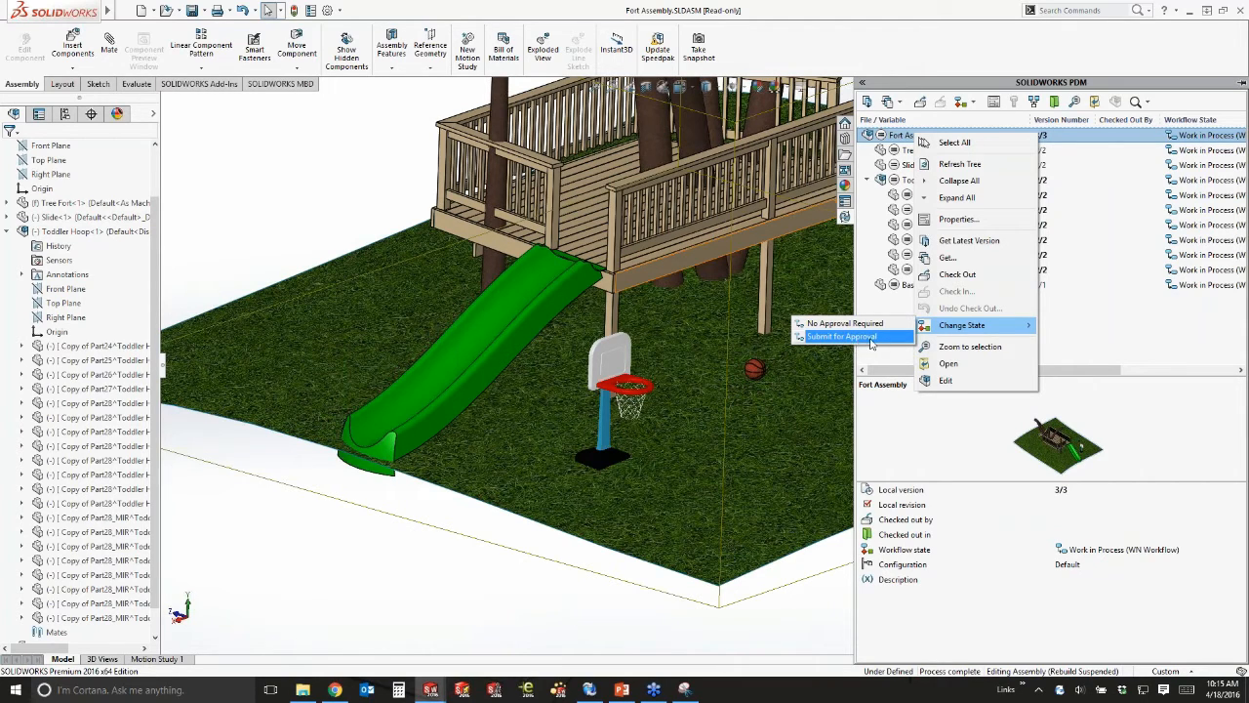
left_click(870, 337)
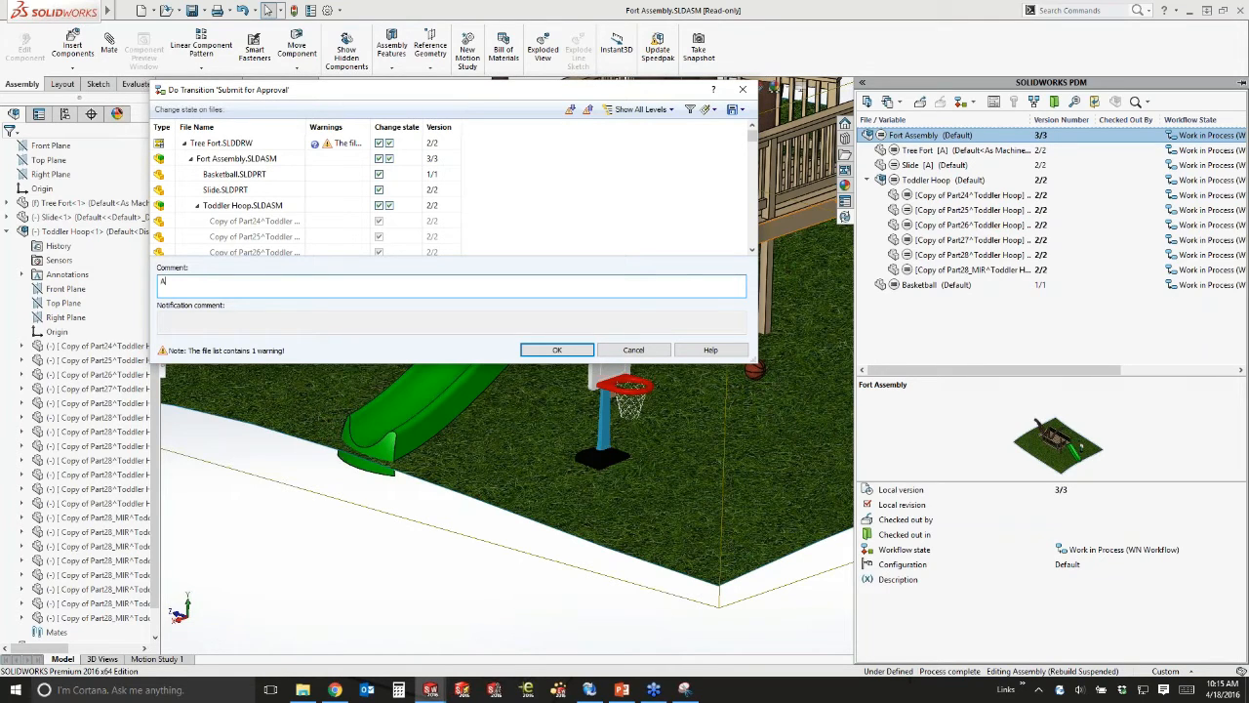
type("dded the goal, see if you like this option")
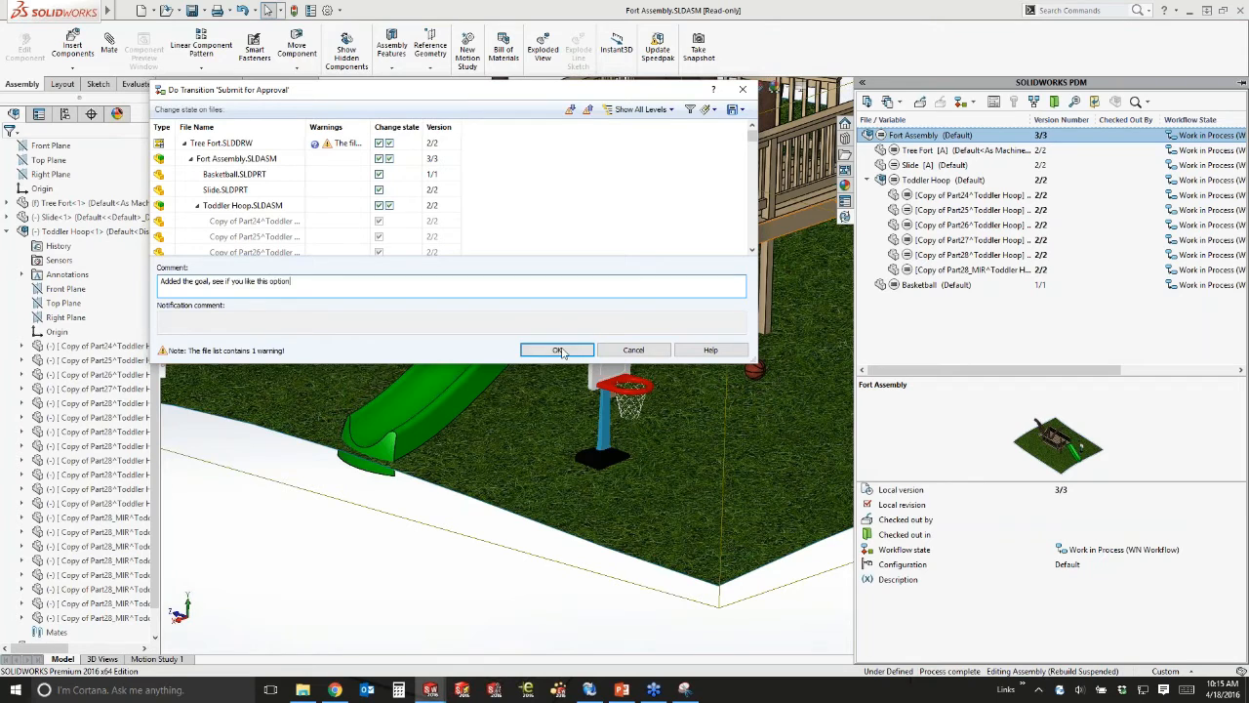
left_click(559, 349)
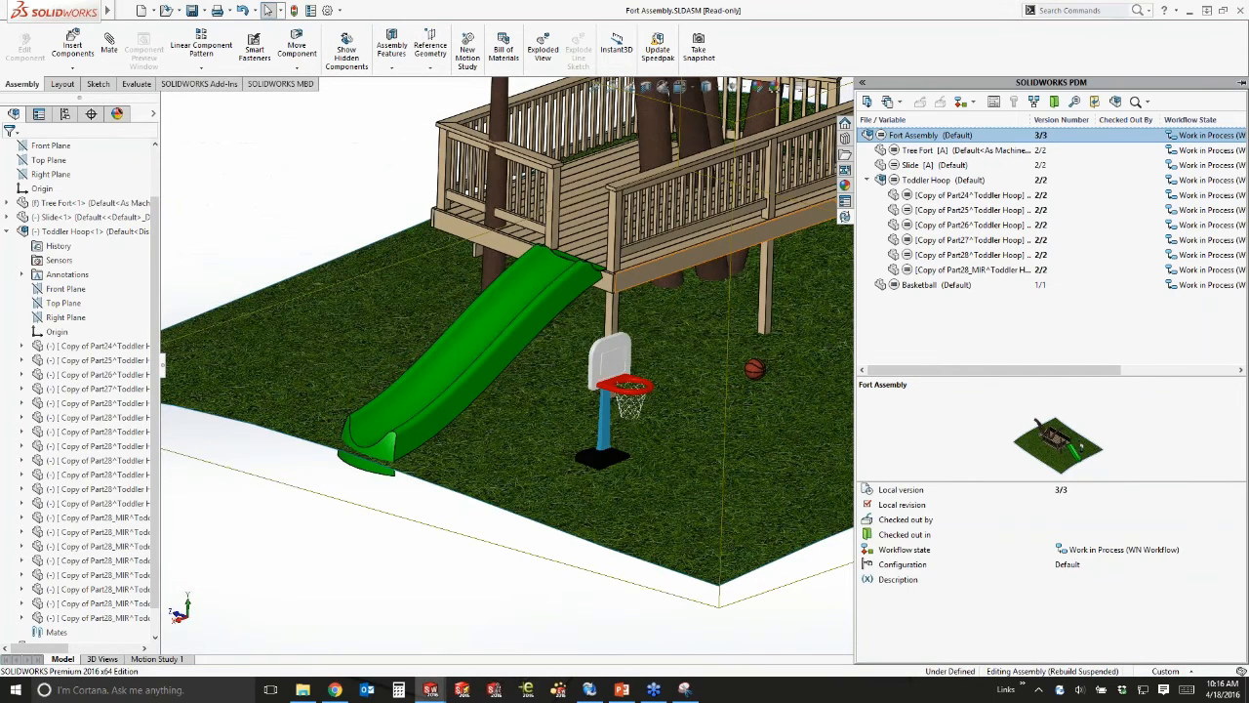
Collapse the vault panel, reframe the fort model, then review and close the WN Workflow.
left_click(288, 196)
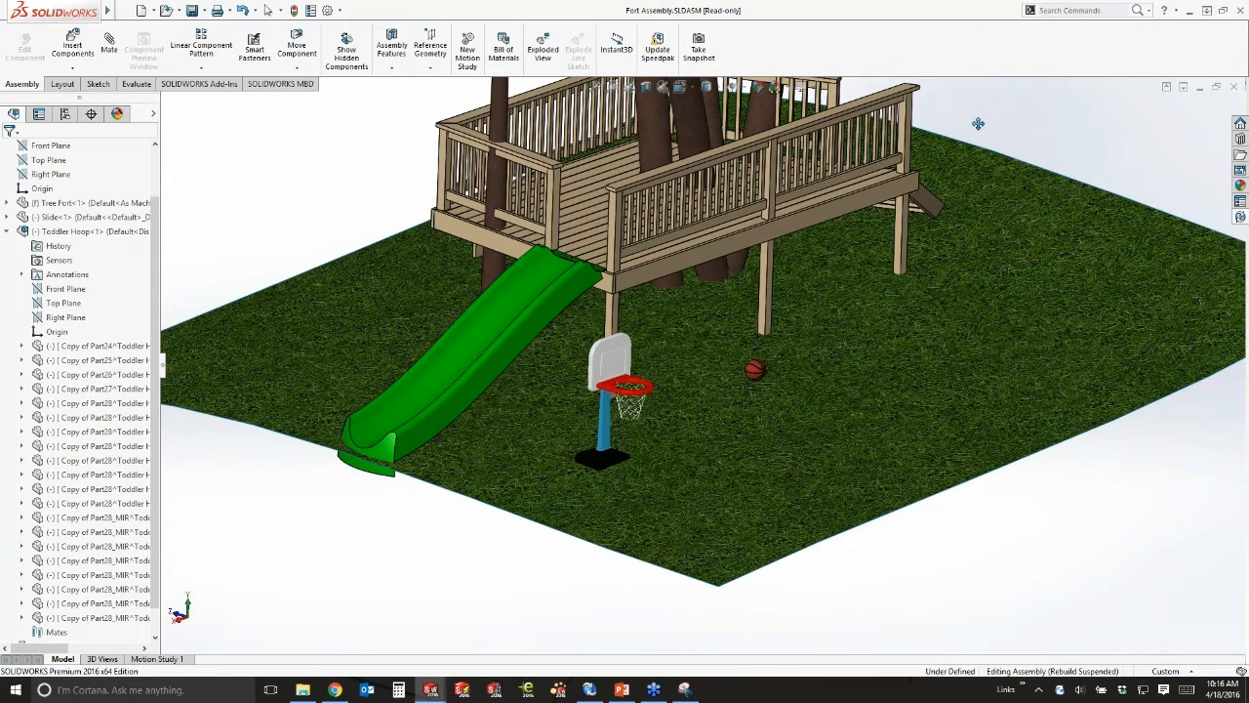
middle_click_drag(978, 124, 979, 207, "ctrl")
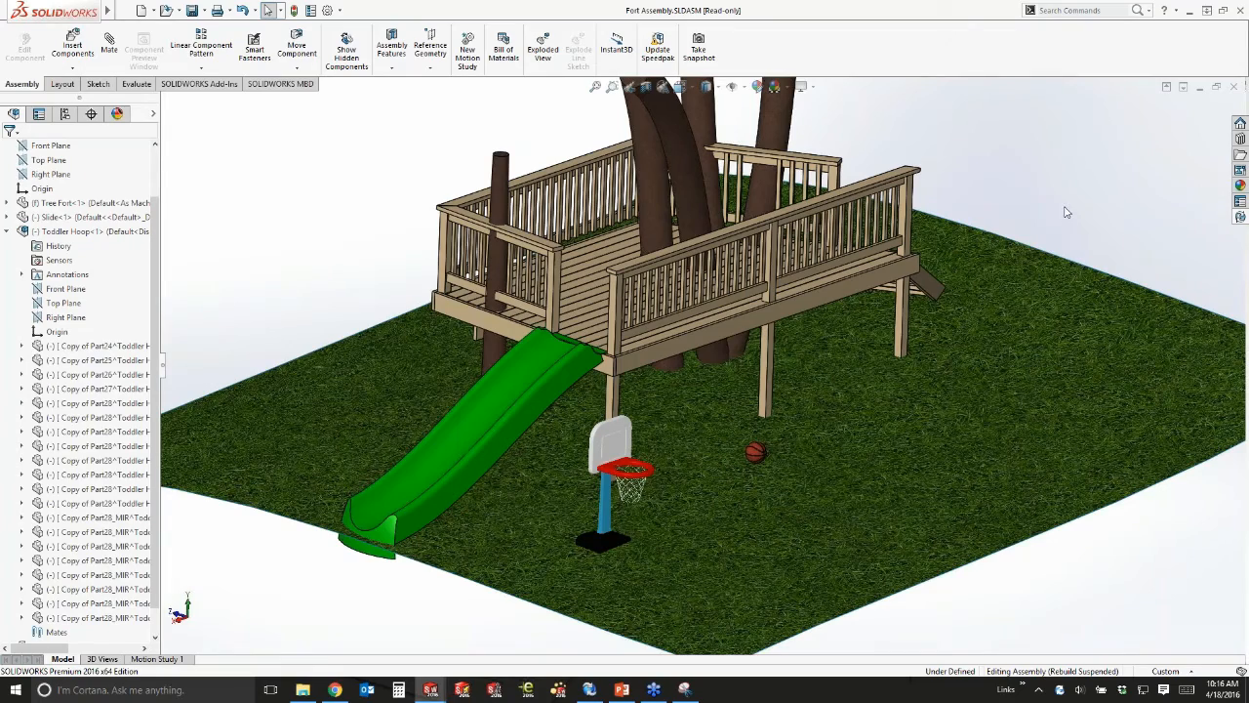
middle_click_drag(1012, 260, 1011, 251)
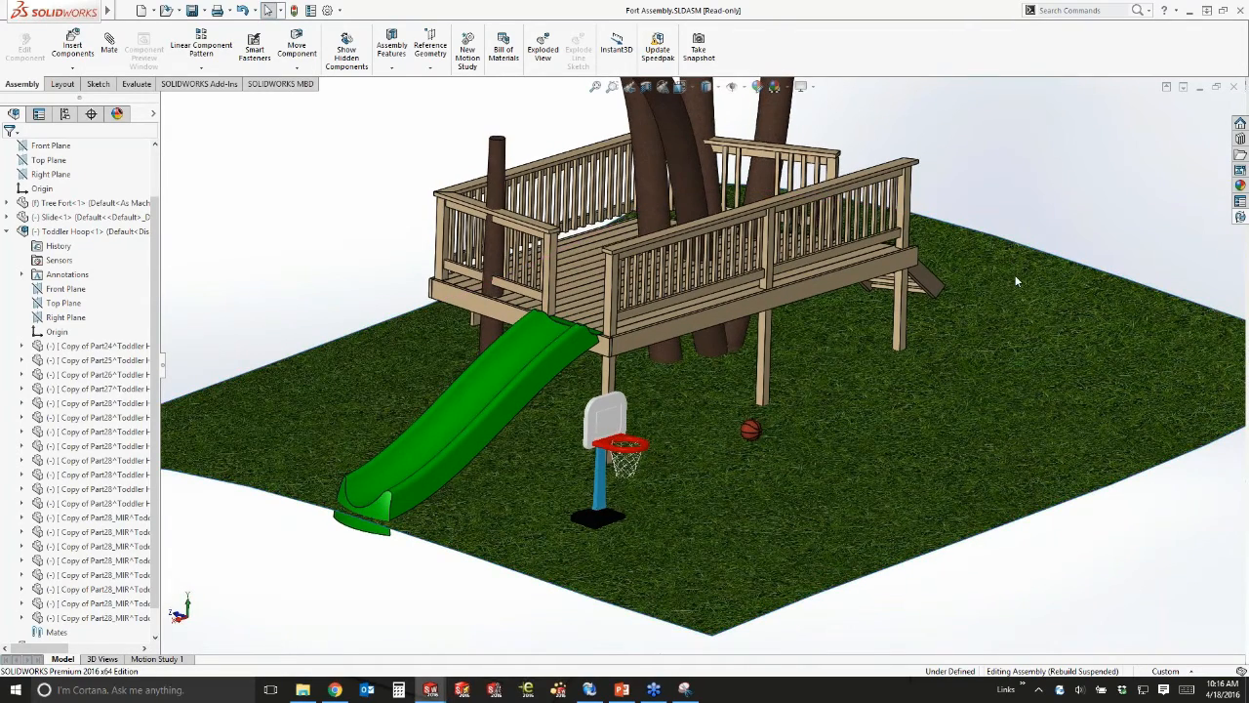
left_click(597, 693)
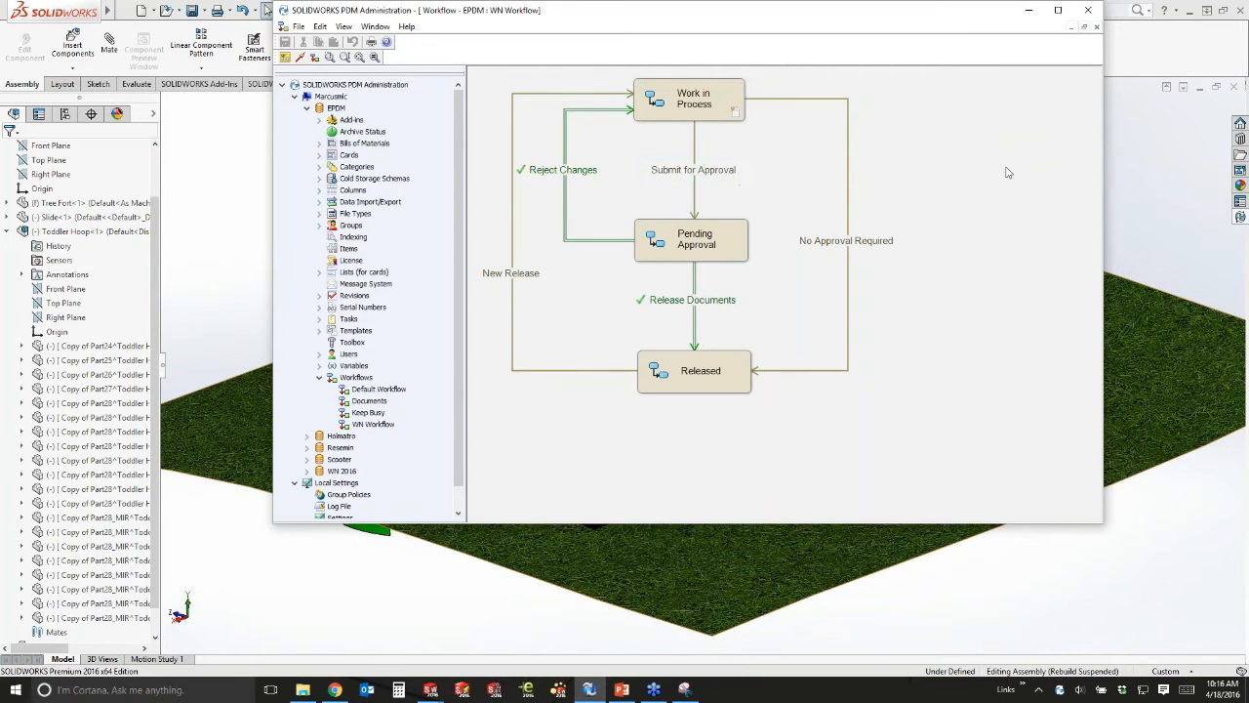
left_click(1089, 12)
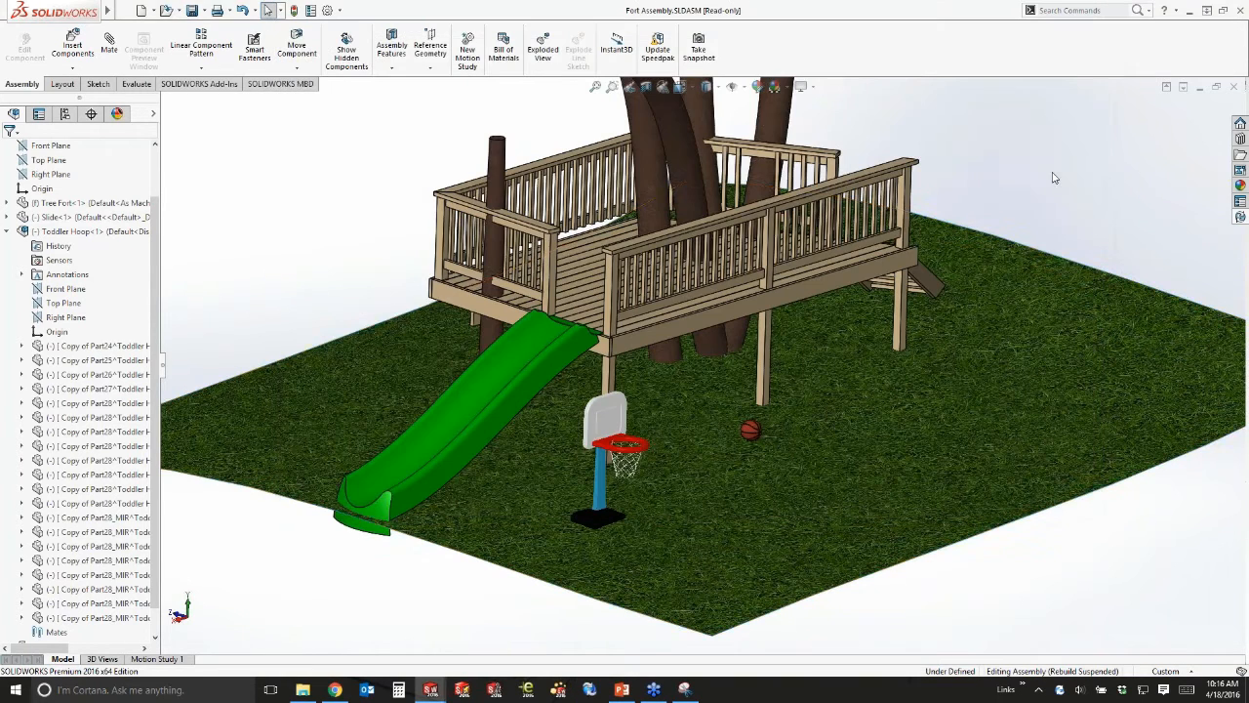
Open the SOLIDWORKS PDM Inbox and enlarge it to read the notifications.
right_click(1060, 692)
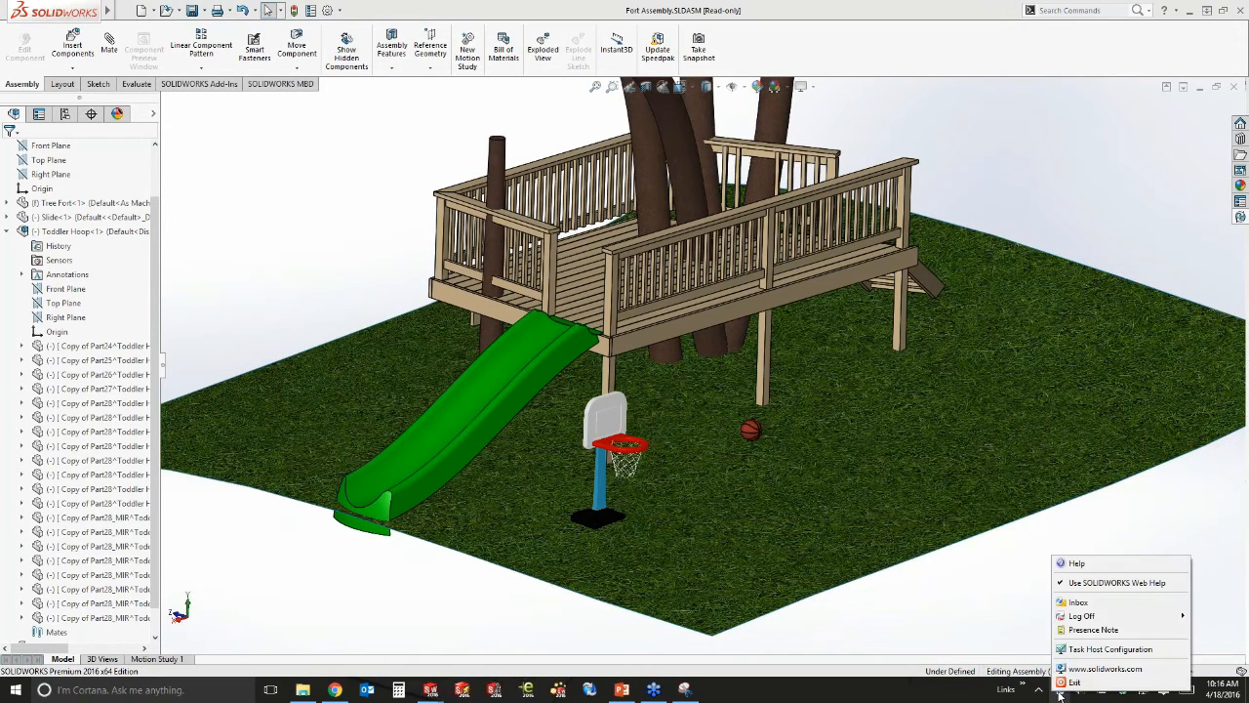
left_click(1078, 602)
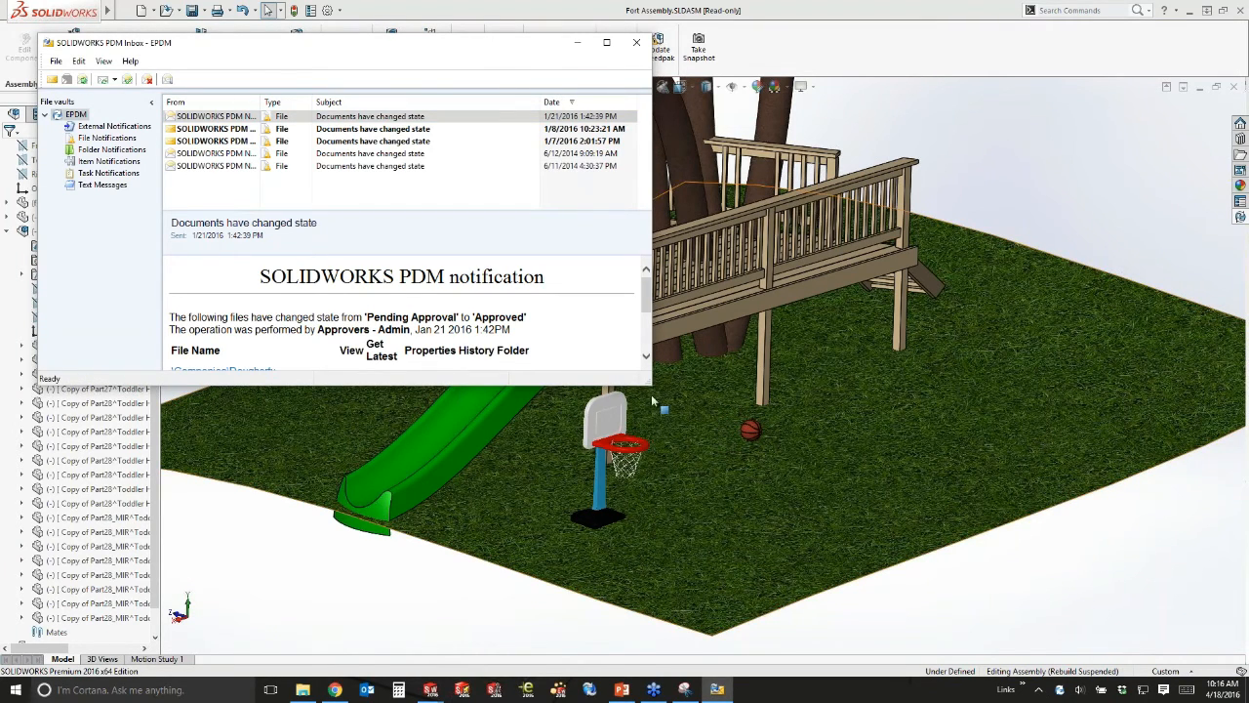
left_click_drag(651, 386, 1164, 552)
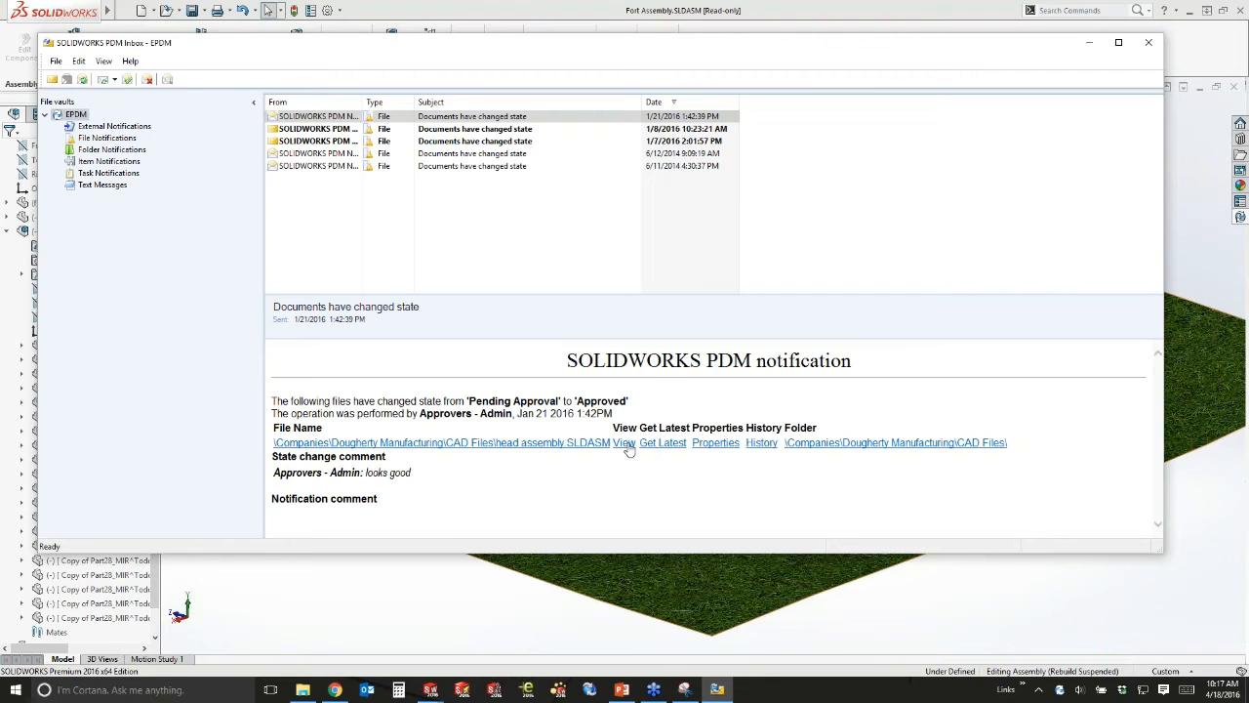
Review the head assembly.SLDASM approval history, then close the Inbox.
left_click(765, 446)
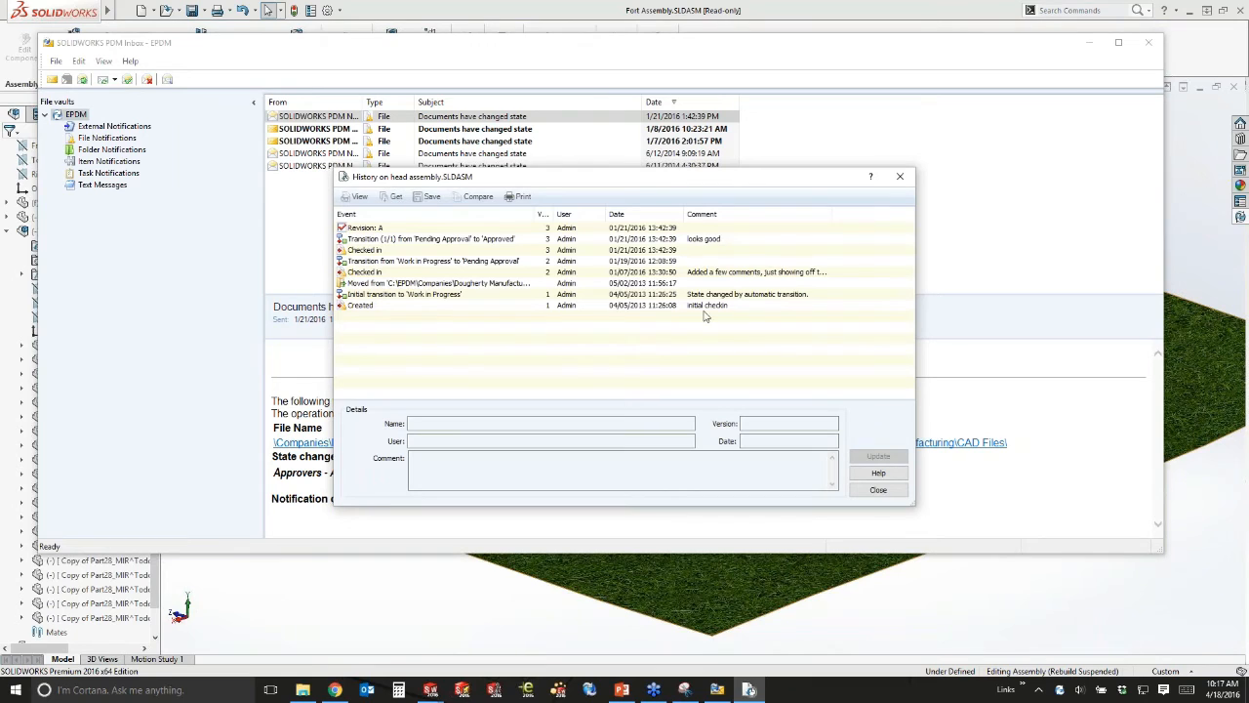
left_click(895, 178)
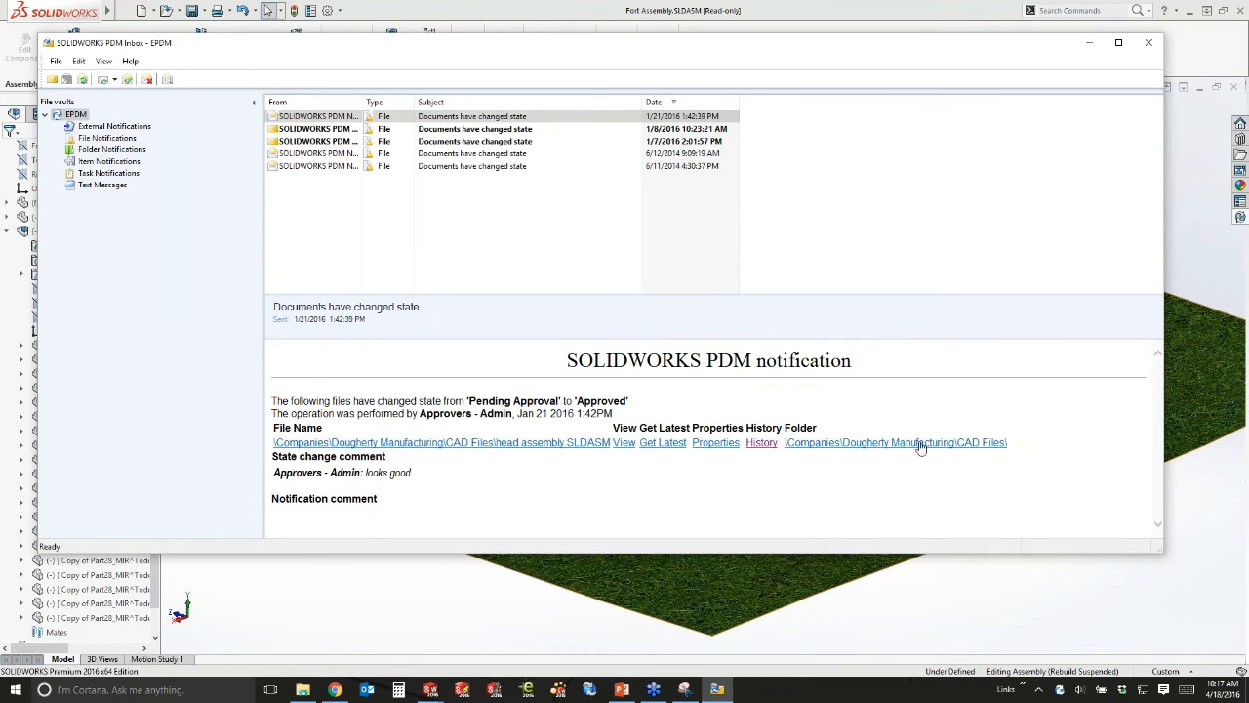
left_click(1150, 46)
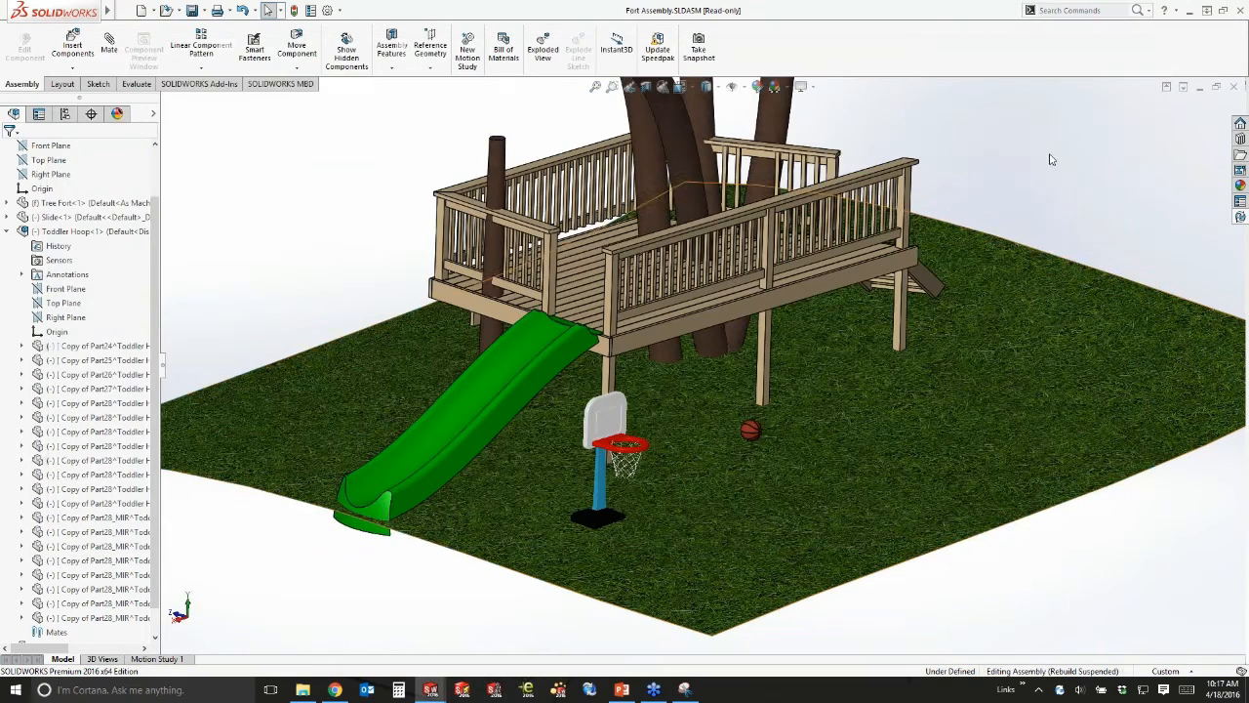
Bring the Playground vault folder window back to the front.
left_click(302, 689)
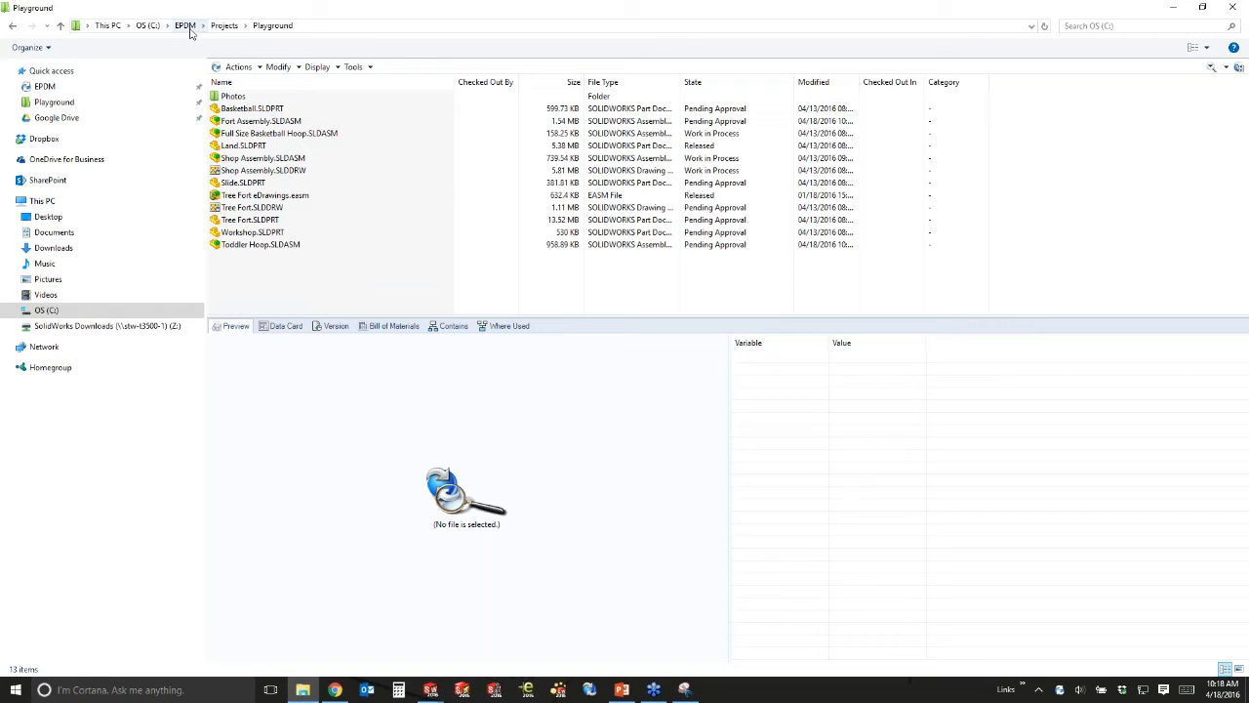
Search the whole EPDM vault for files in the Pending Approval state.
left_click(184, 26)
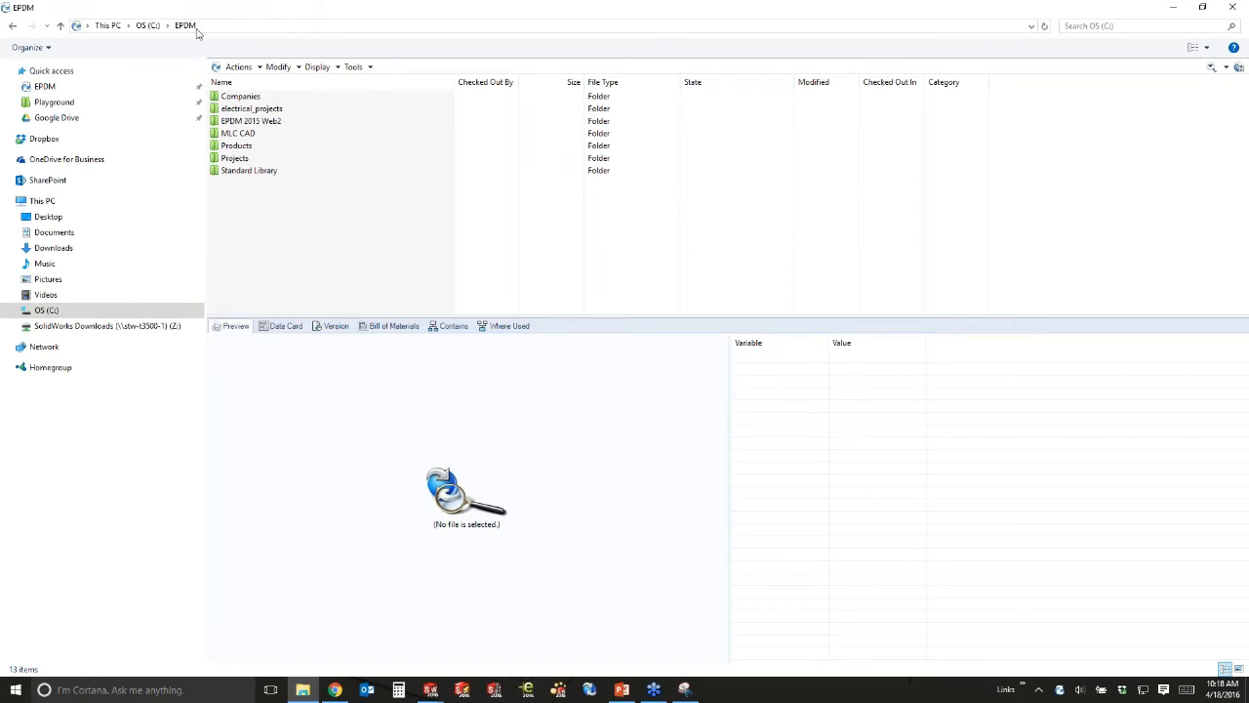
left_click(1211, 67)
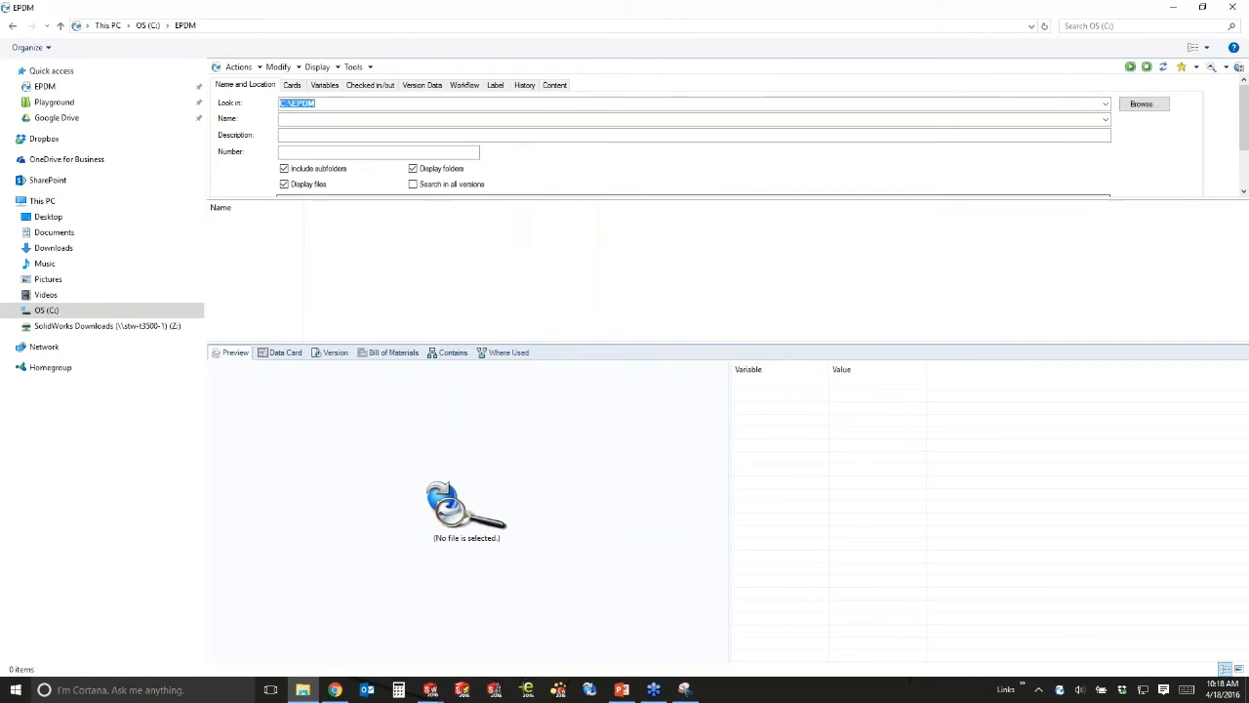
left_click_drag(702, 199, 630, 213)
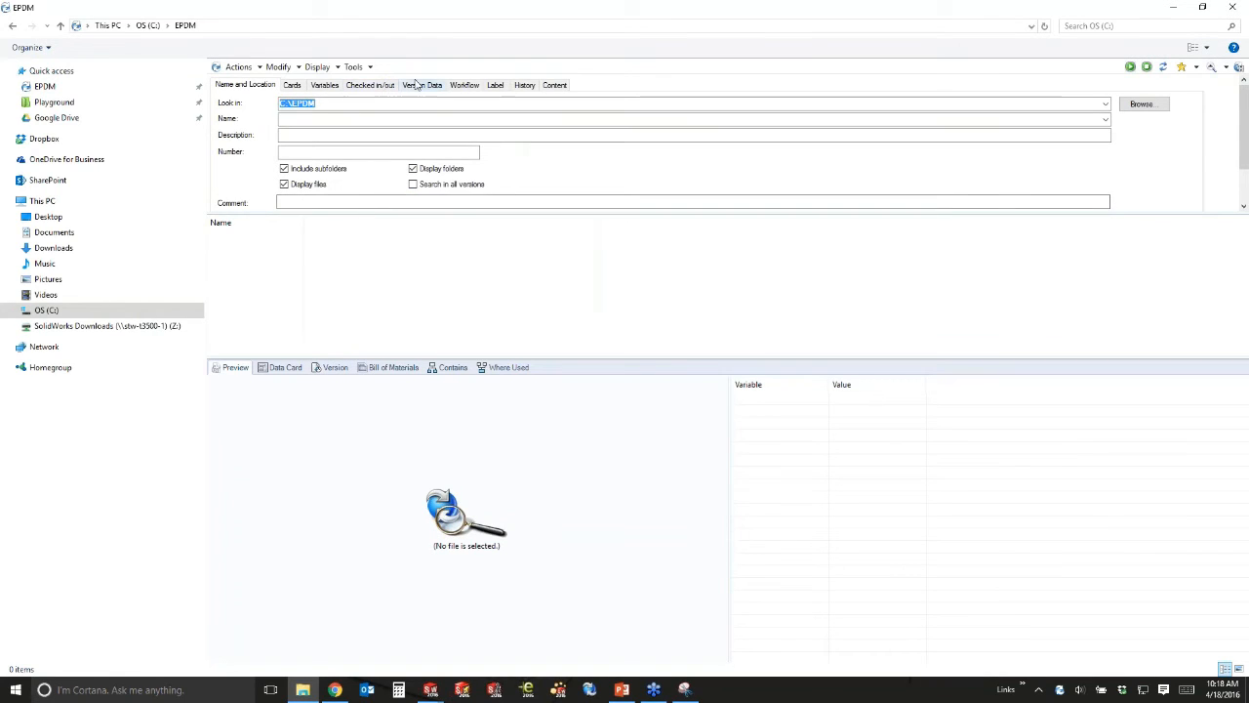
left_click(472, 87)
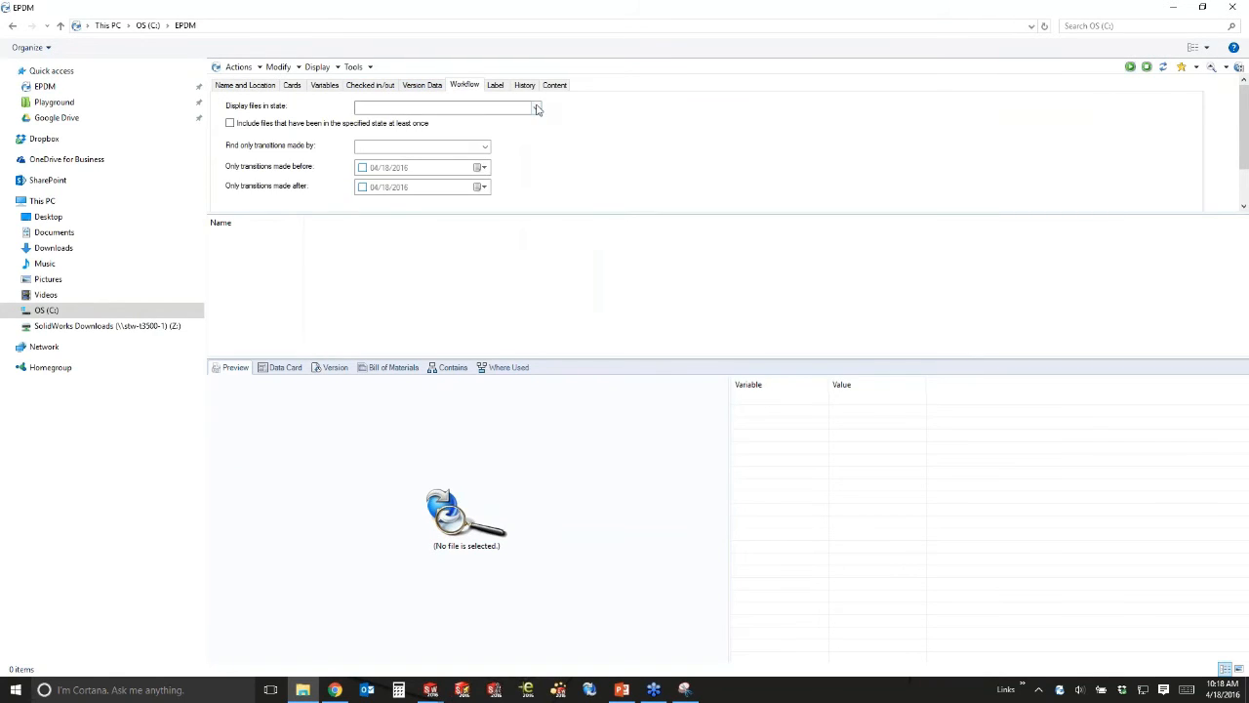
left_click(536, 108)
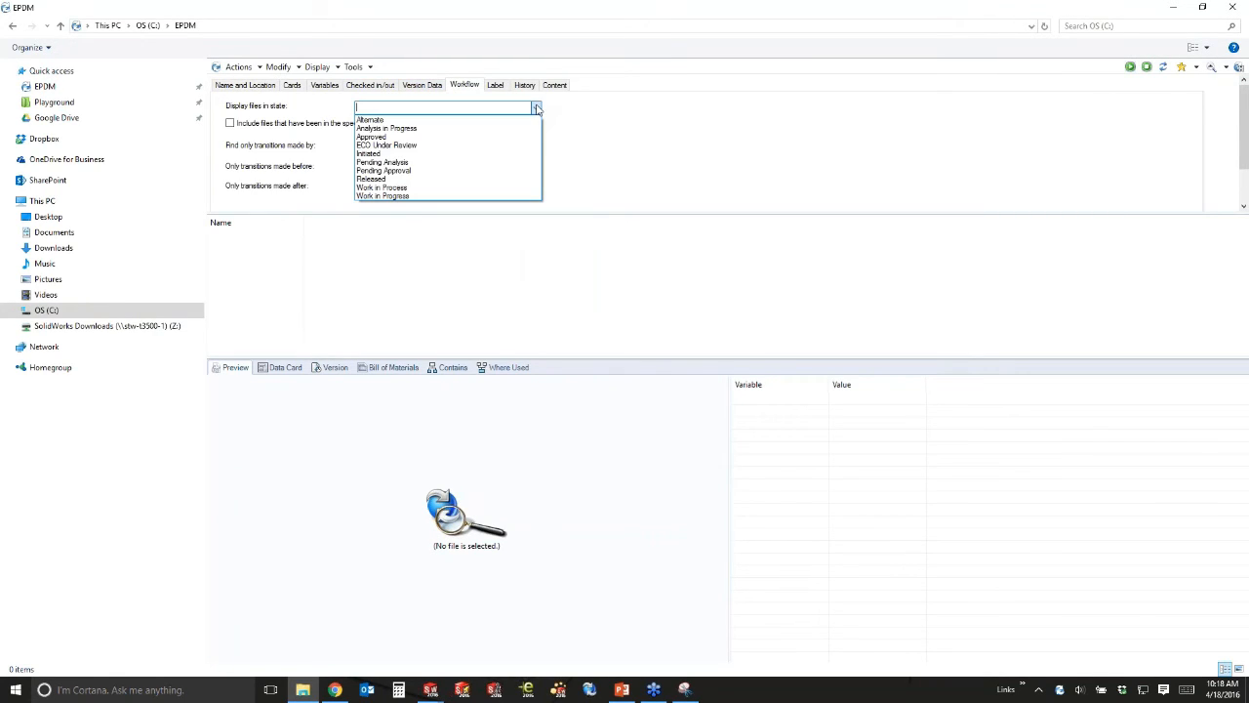
left_click(414, 171)
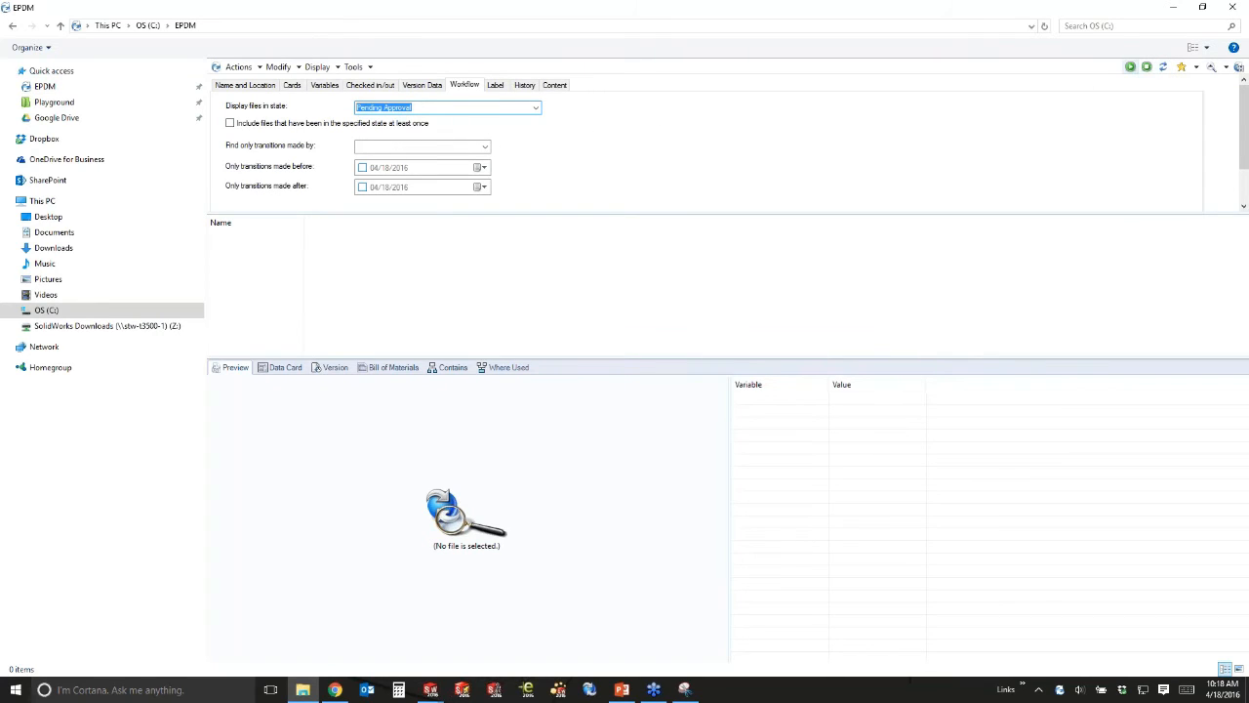
left_click(1130, 67)
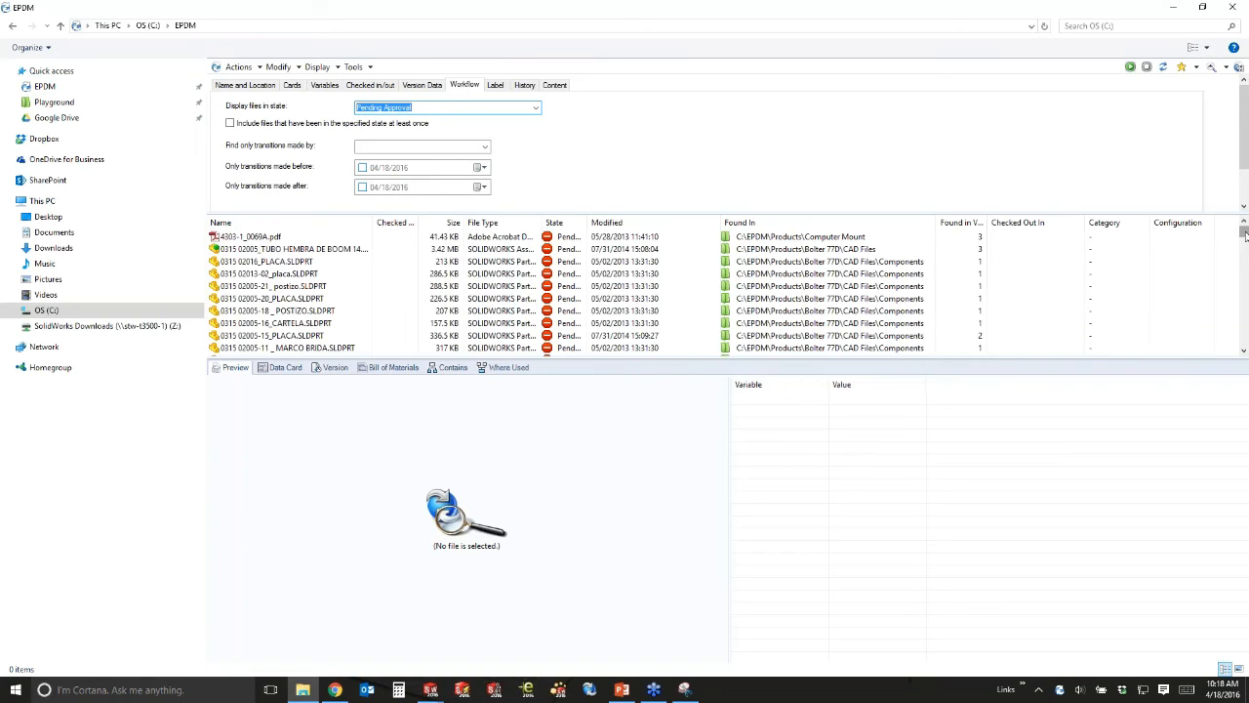
Preview 0315 02005_TUBO HEMBRA DE BOOM 14.SLDASM and open its history.
left_click(306, 250)
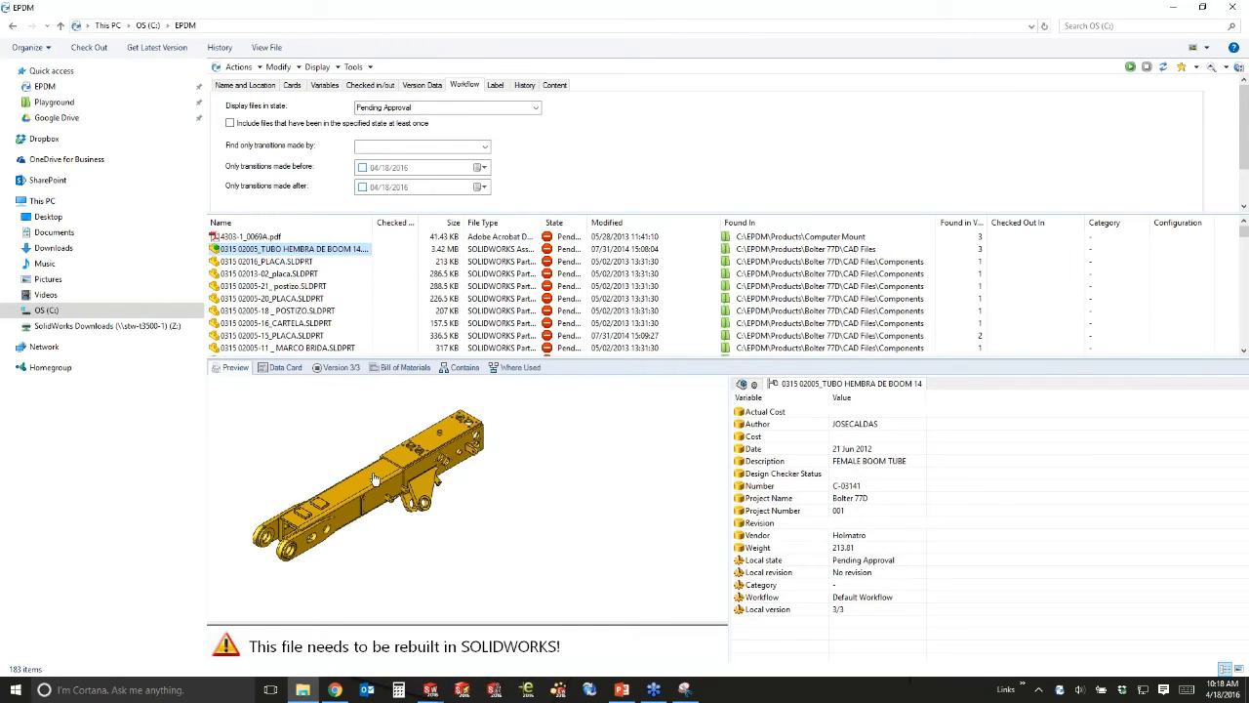
left_click_drag(543, 467, 472, 501)
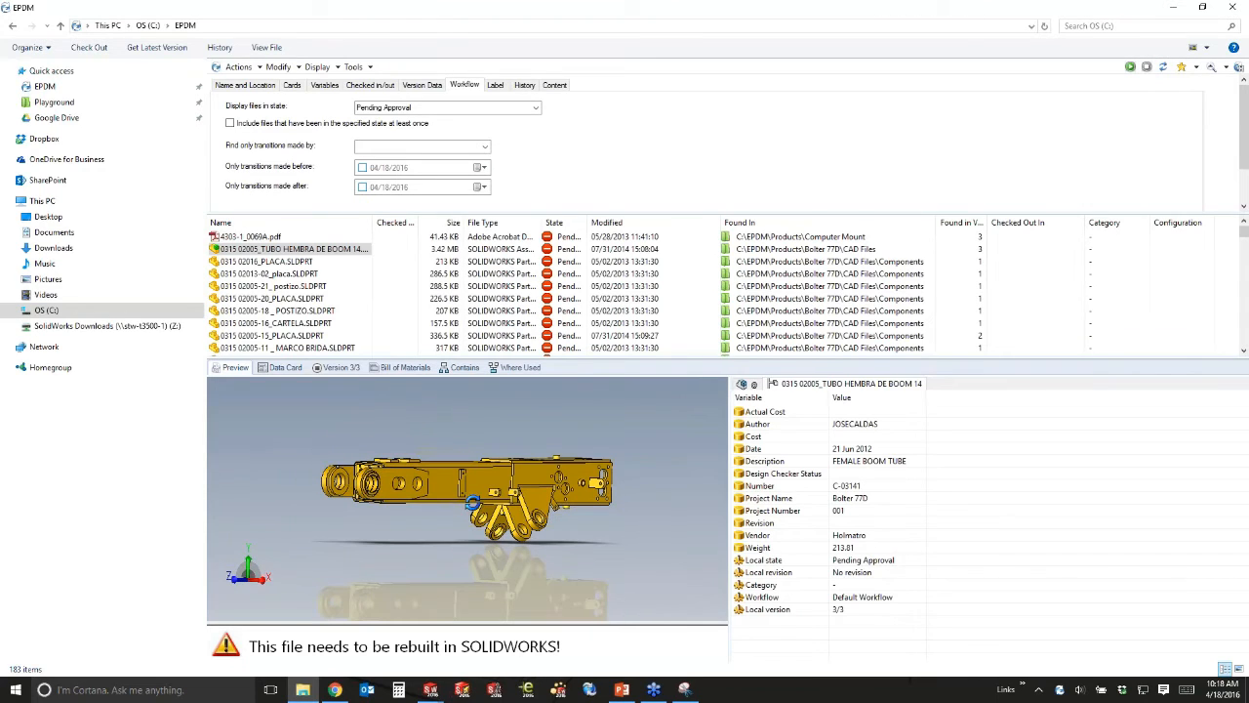
left_click(220, 48)
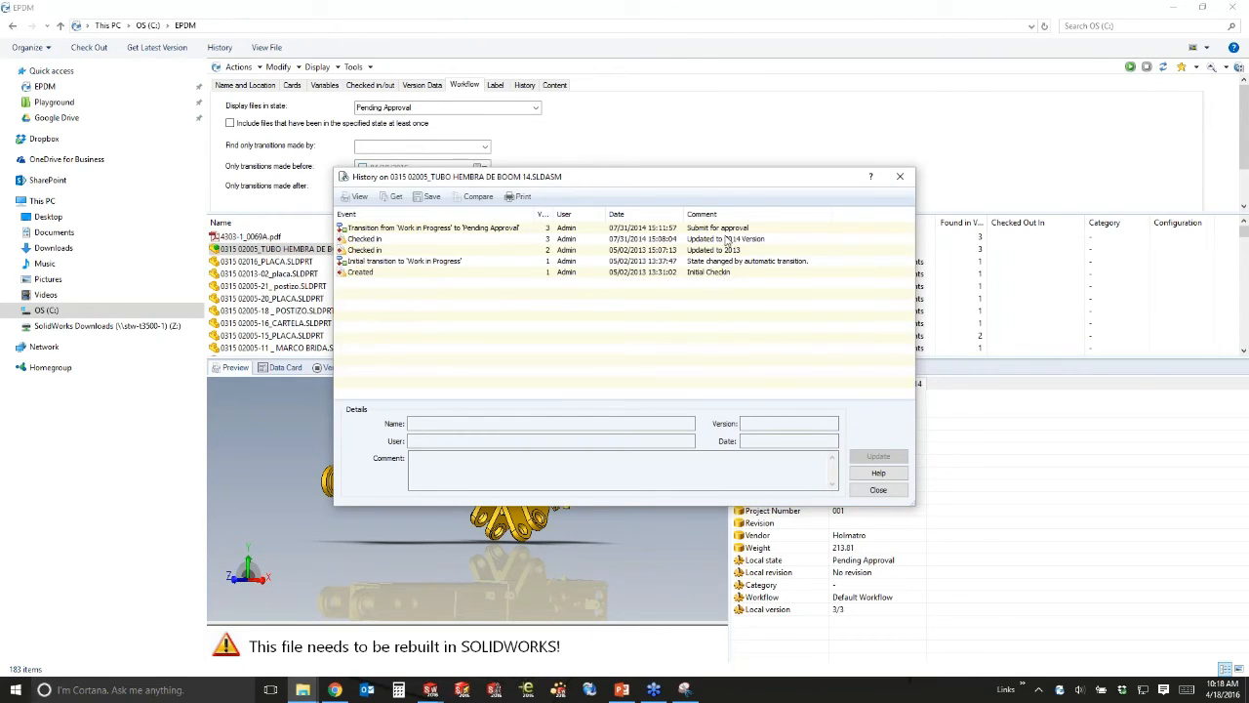
Change the boom assembly's state to Approved with the comment 'Looks good'.
left_click(900, 177)
right_click(223, 251)
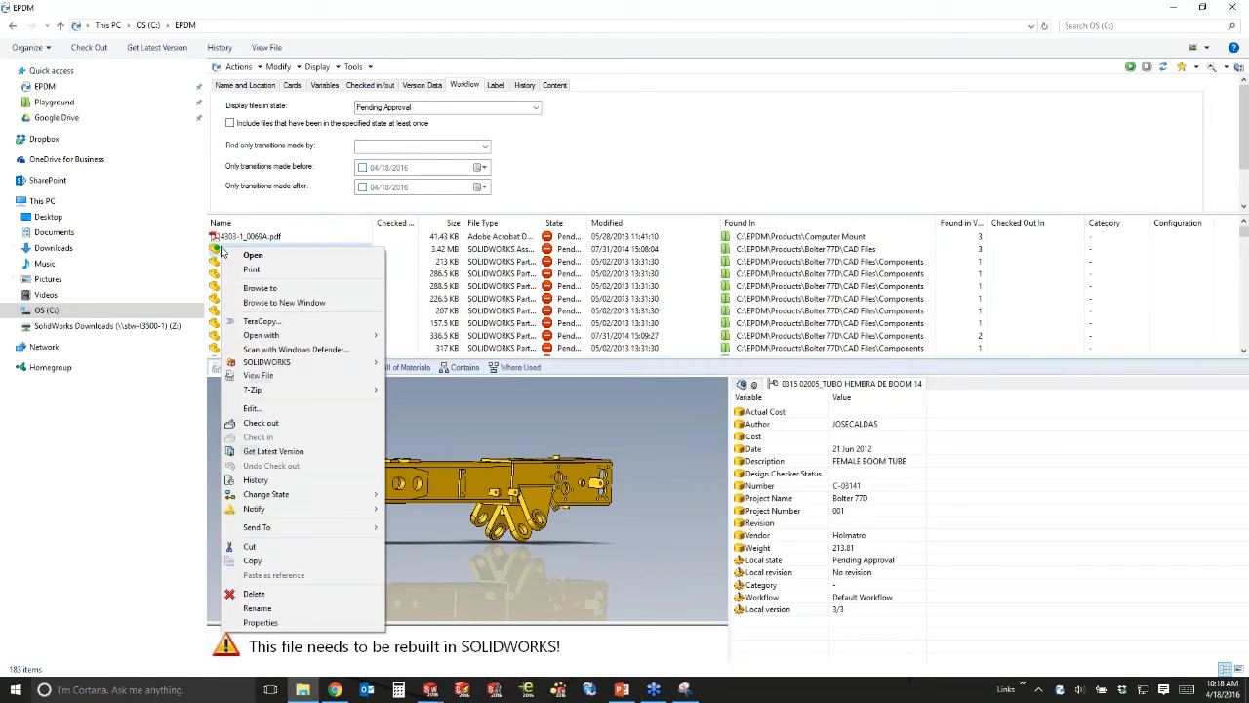
mouse_move(335, 495)
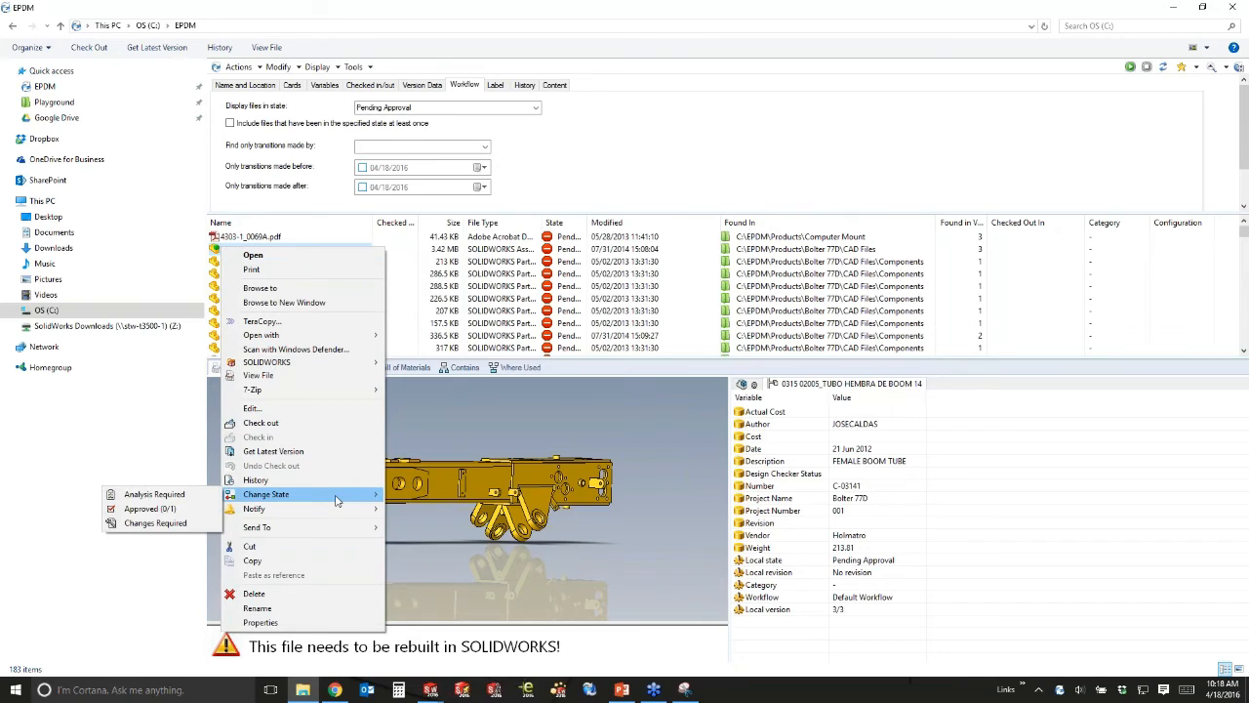
left_click(183, 514)
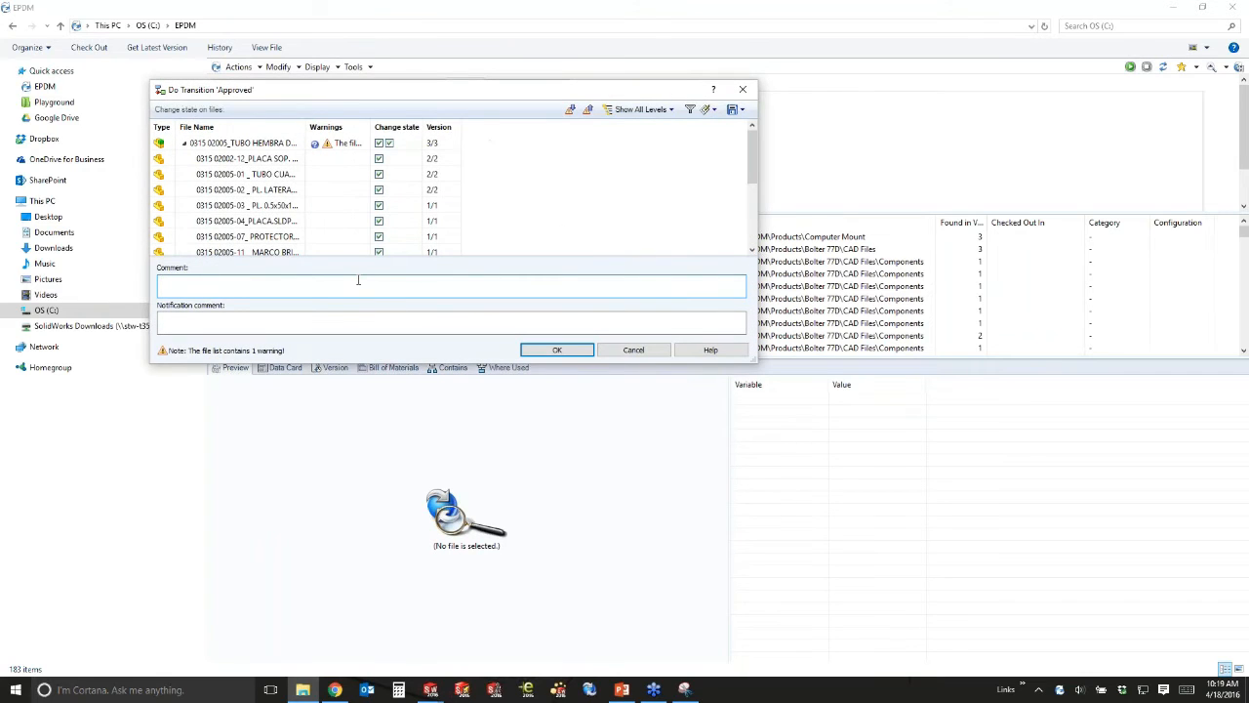
type("Looks good")
left_click(555, 349)
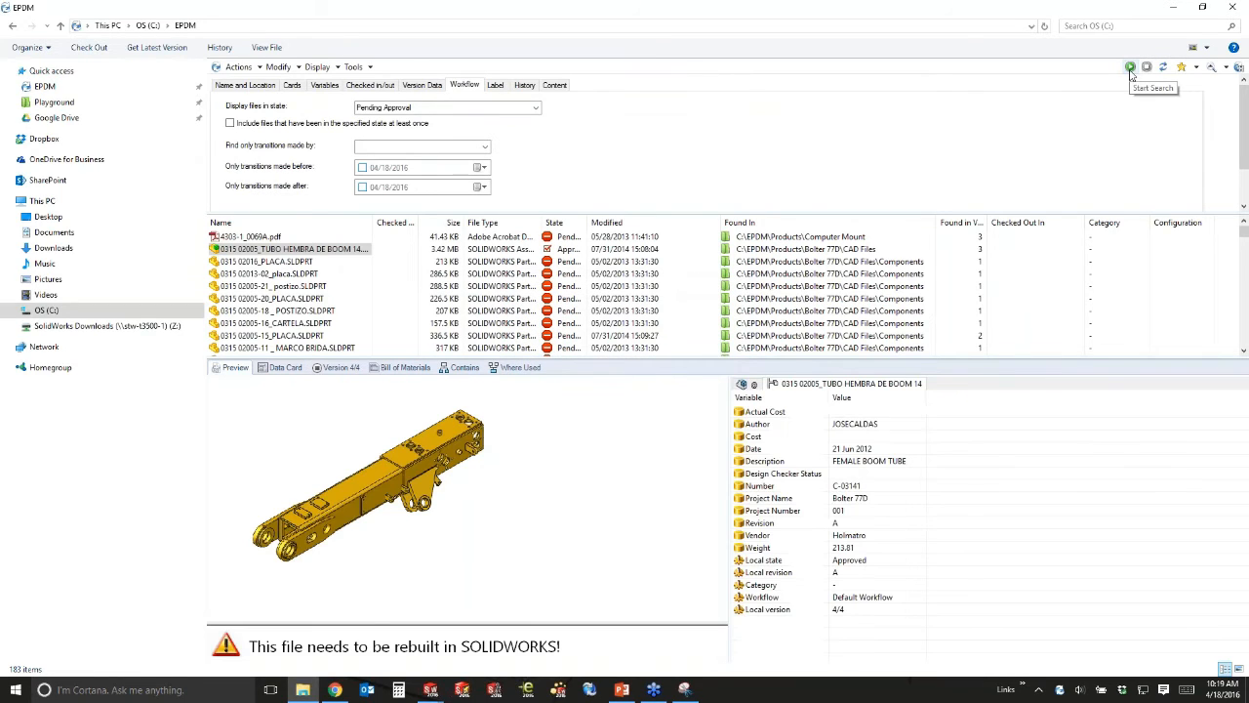
Rerun the search, then clear the Pending Approval state filter.
left_click(1130, 68)
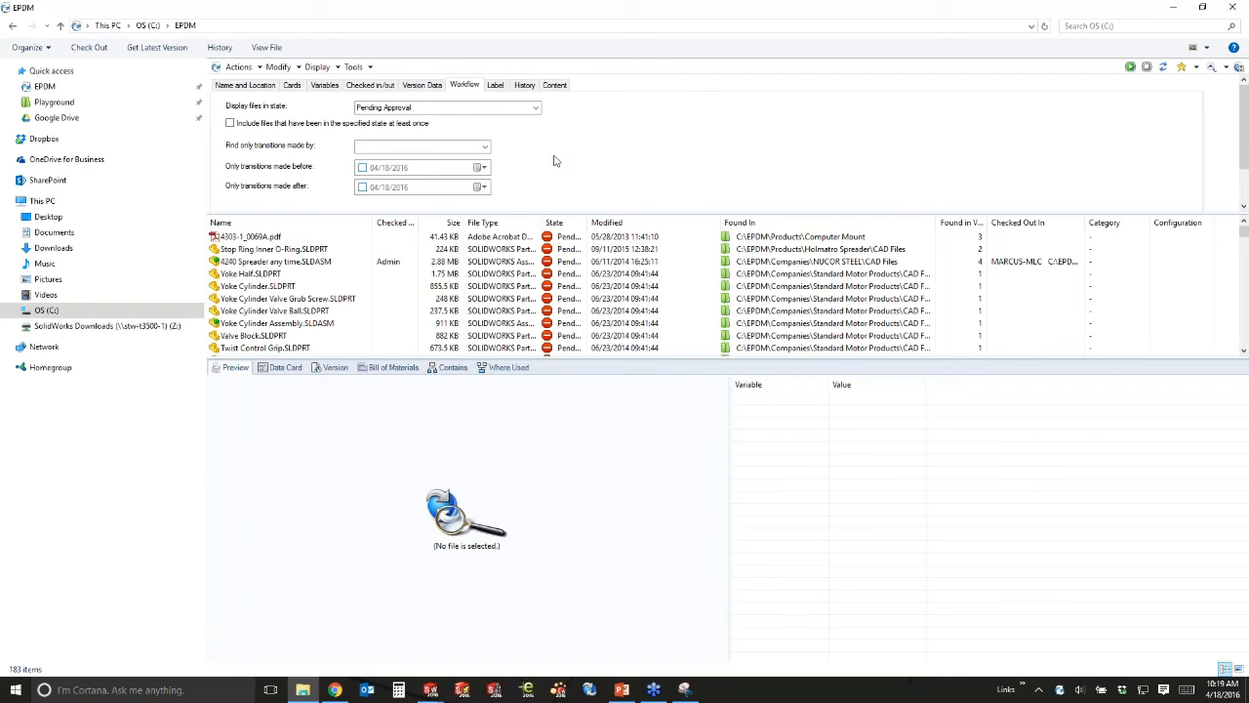
left_click_drag(357, 110, 424, 107)
key("BackSpace")
Set the search location to C:\EPDM\Projects\Playground.
left_click(250, 86)
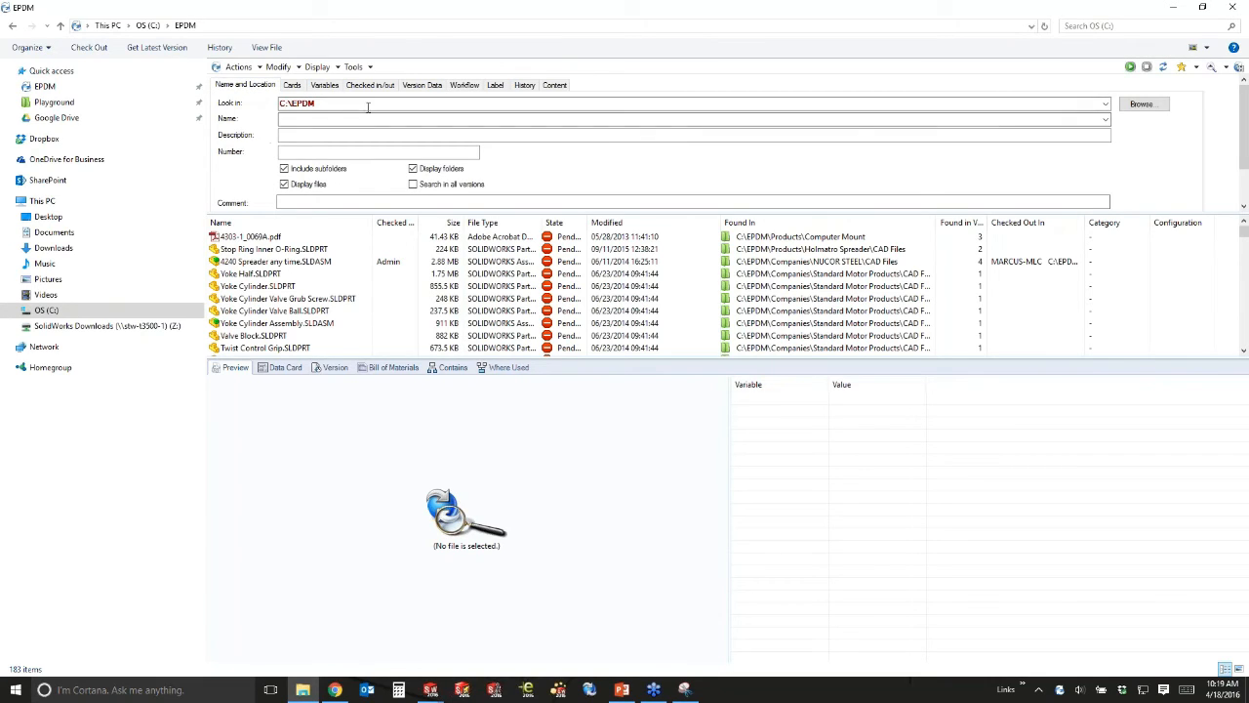
left_click(1106, 103)
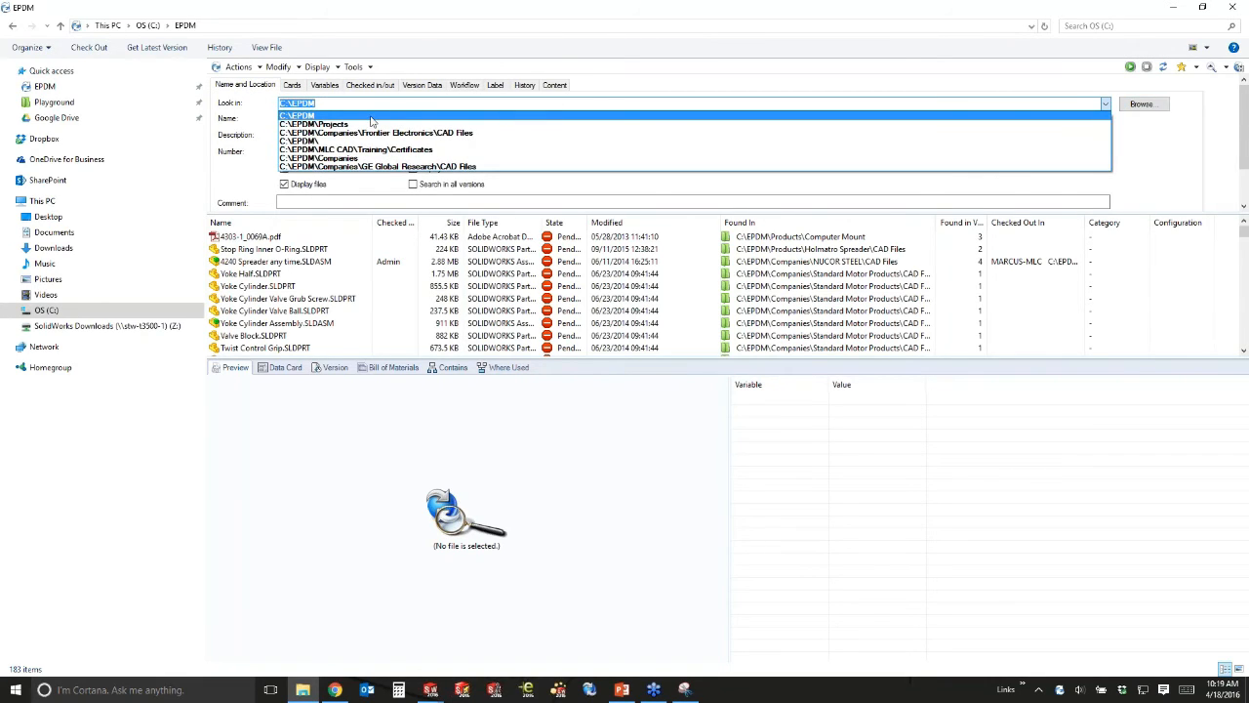
left_click(359, 116)
left_click(1139, 104)
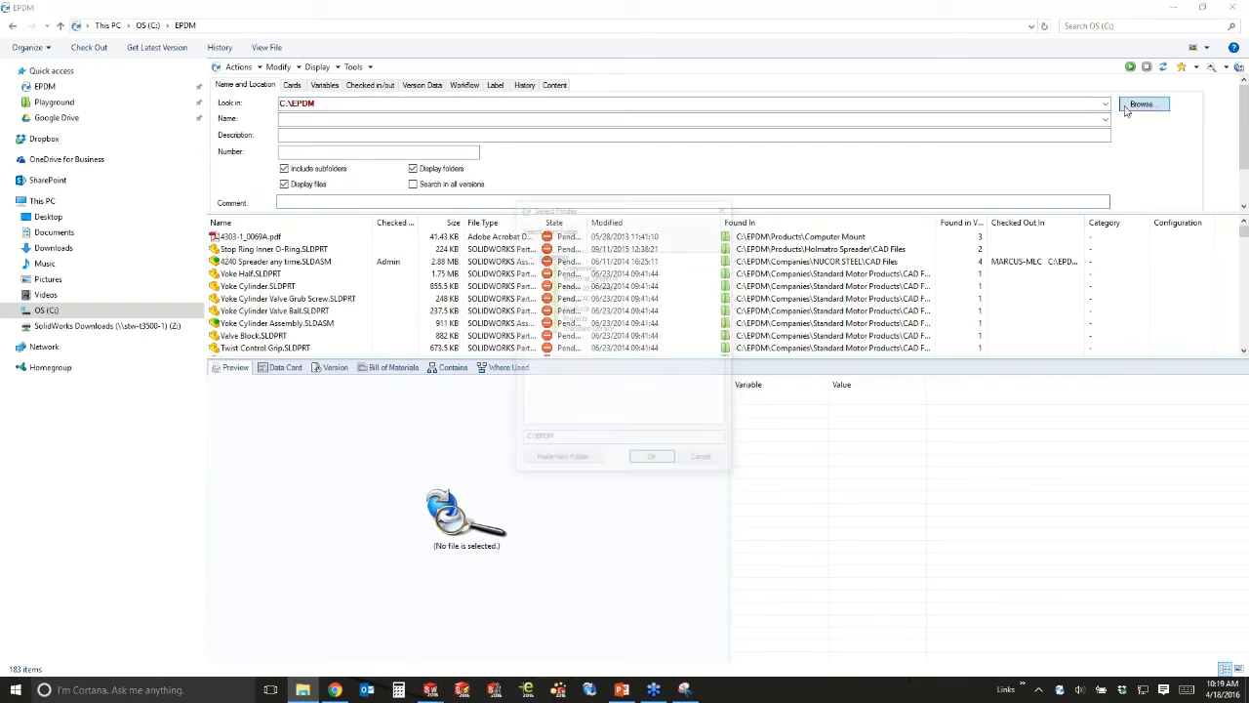
left_click(541, 319)
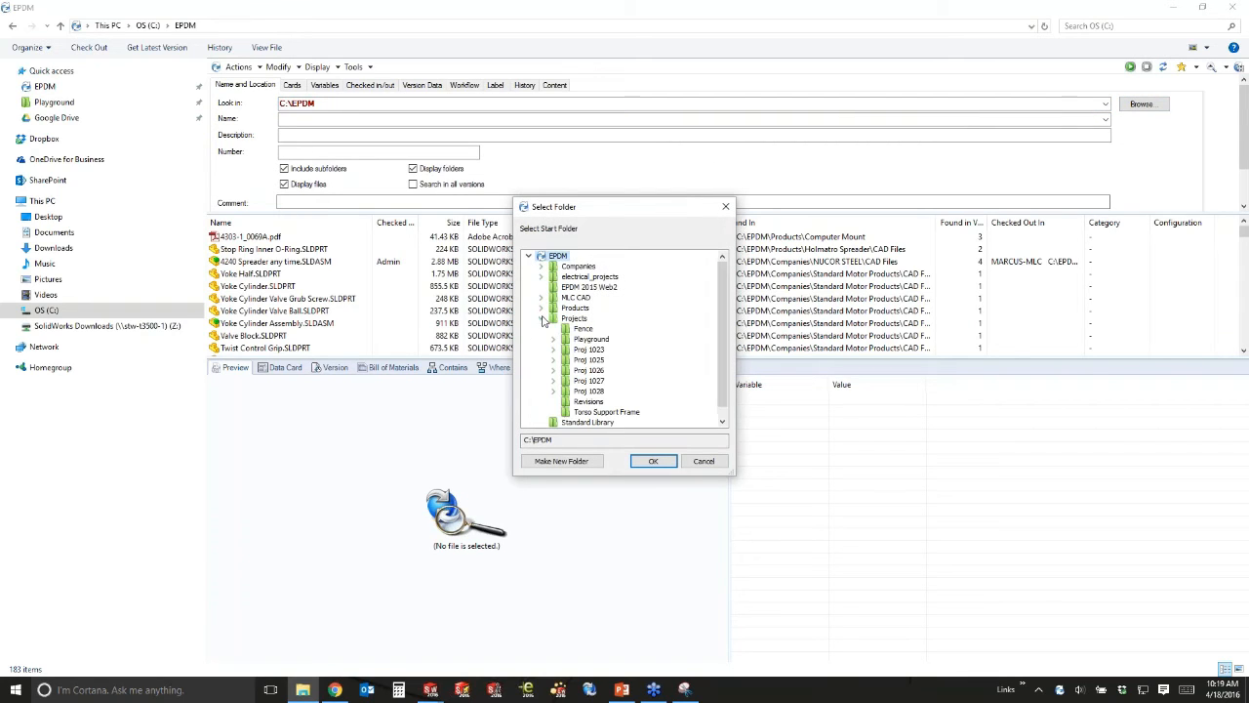
left_click(592, 339)
left_click(654, 461)
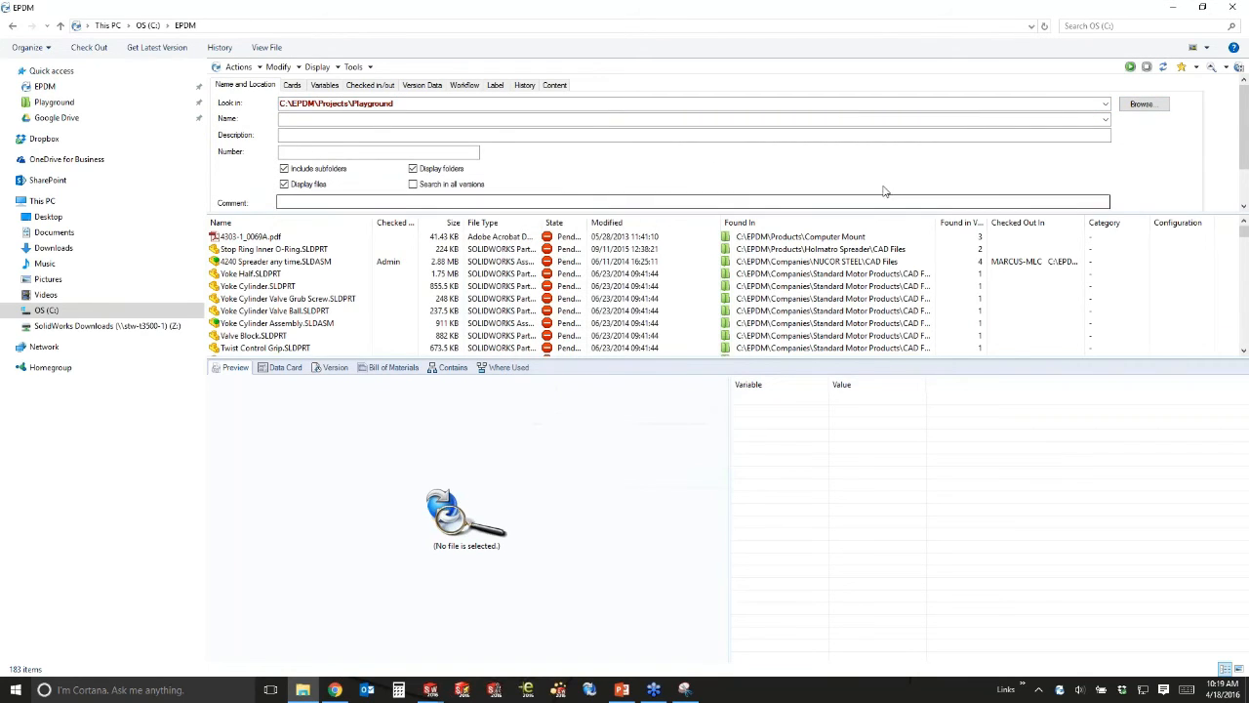
Filter the search to Pending Approval and run it in Playground.
left_click(359, 85)
left_click(420, 85)
left_click(466, 85)
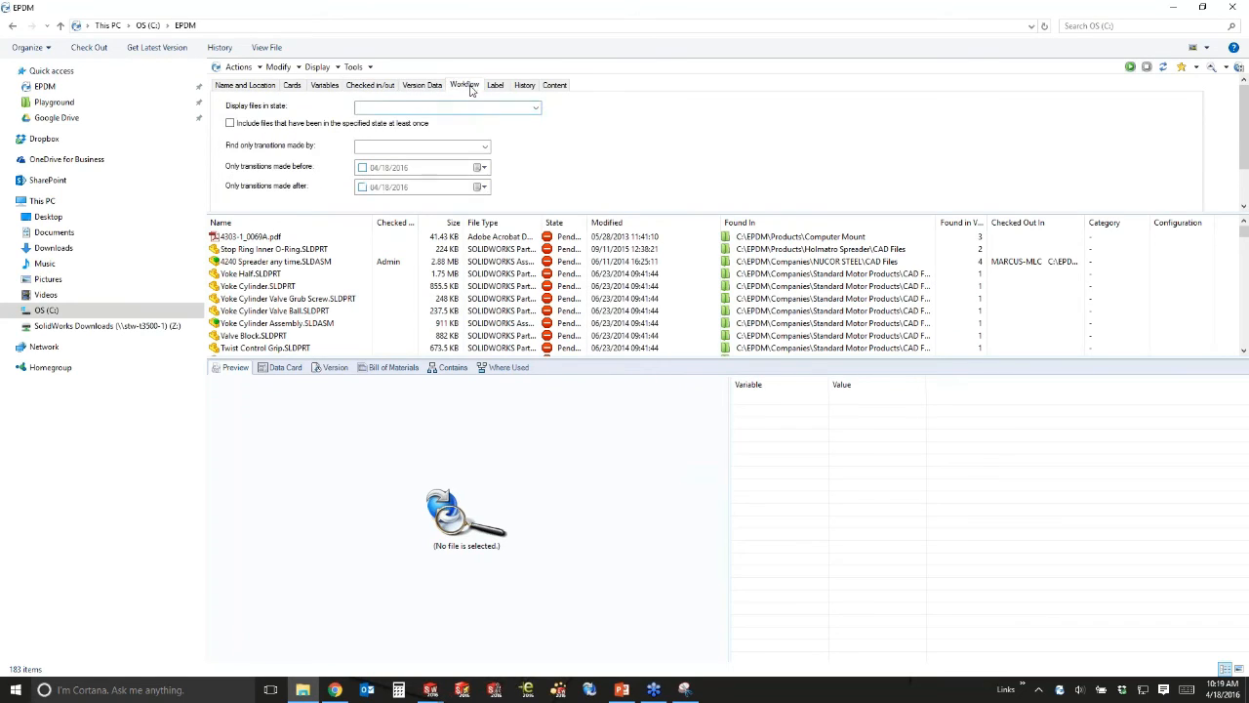
left_click(529, 108)
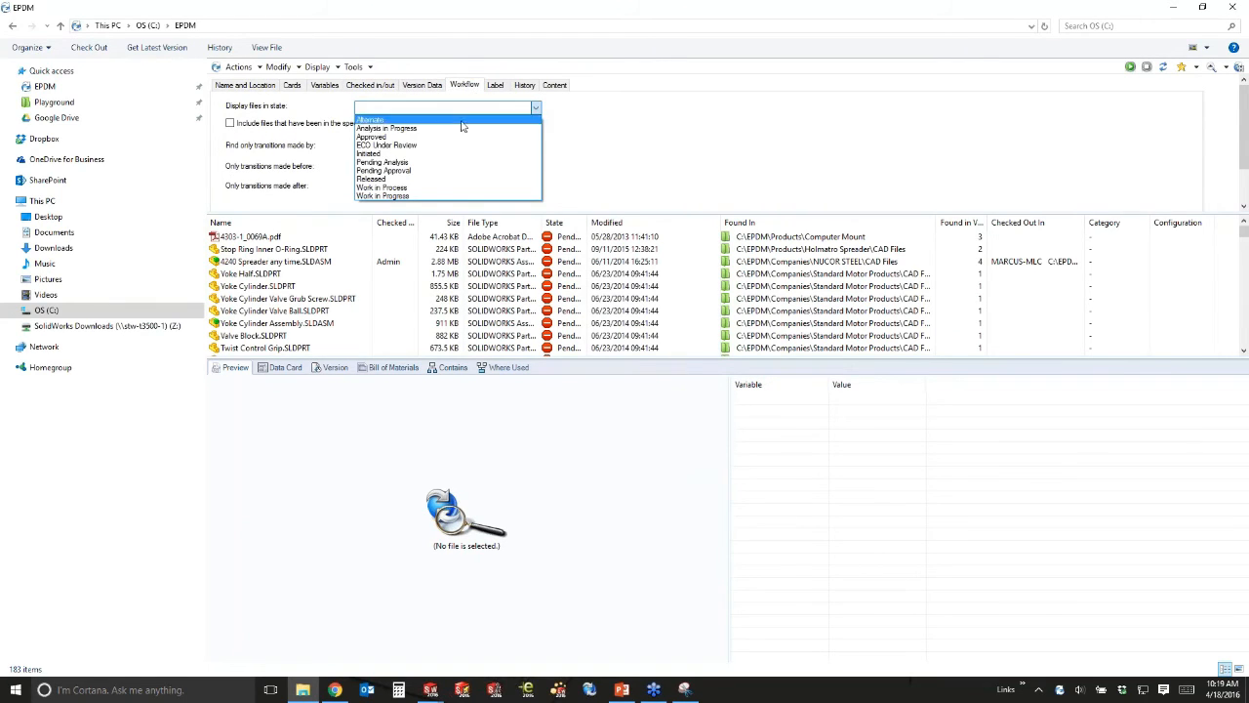
left_click(431, 172)
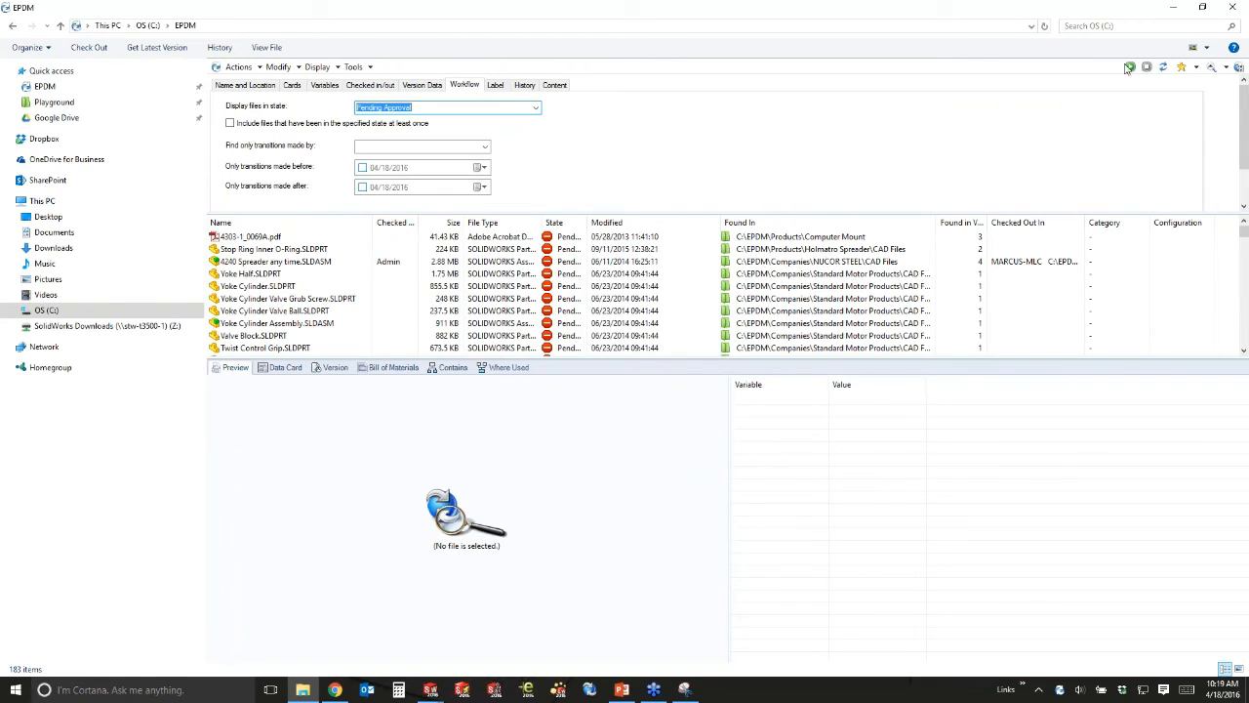
key("Return")
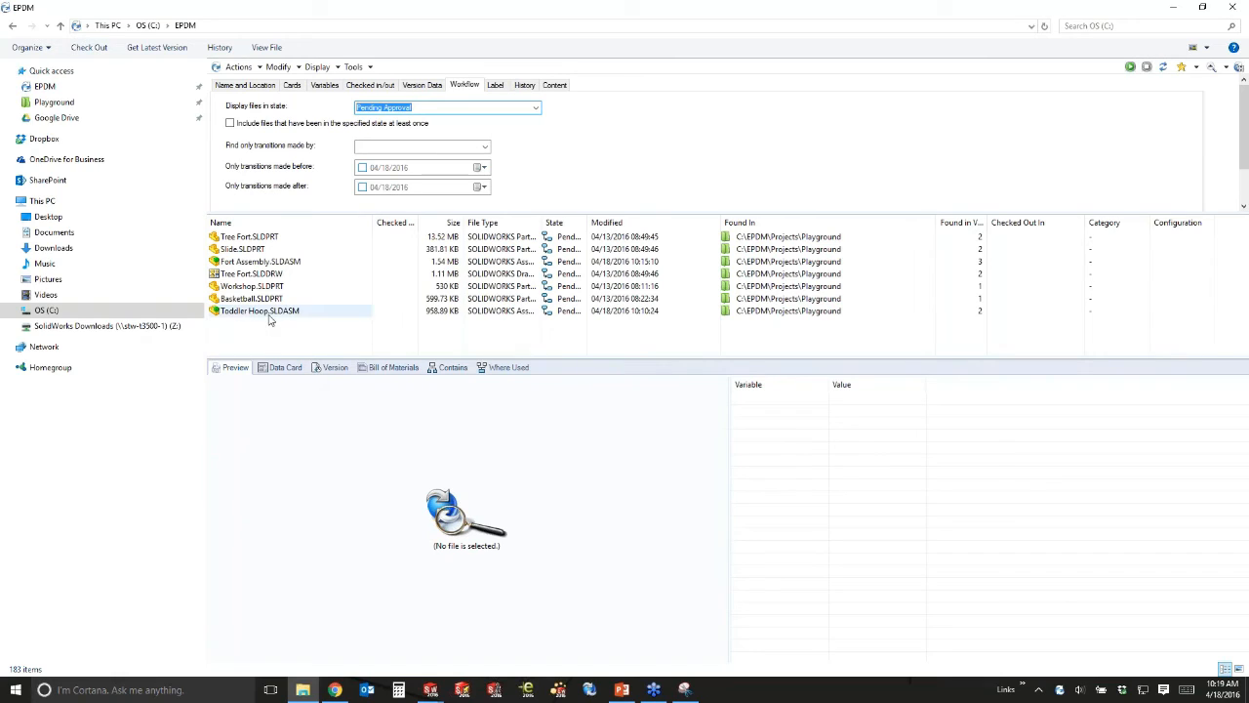
Preview Fort Assembly.SLDASM and review its transitions and check-ins in History.
left_click(259, 262)
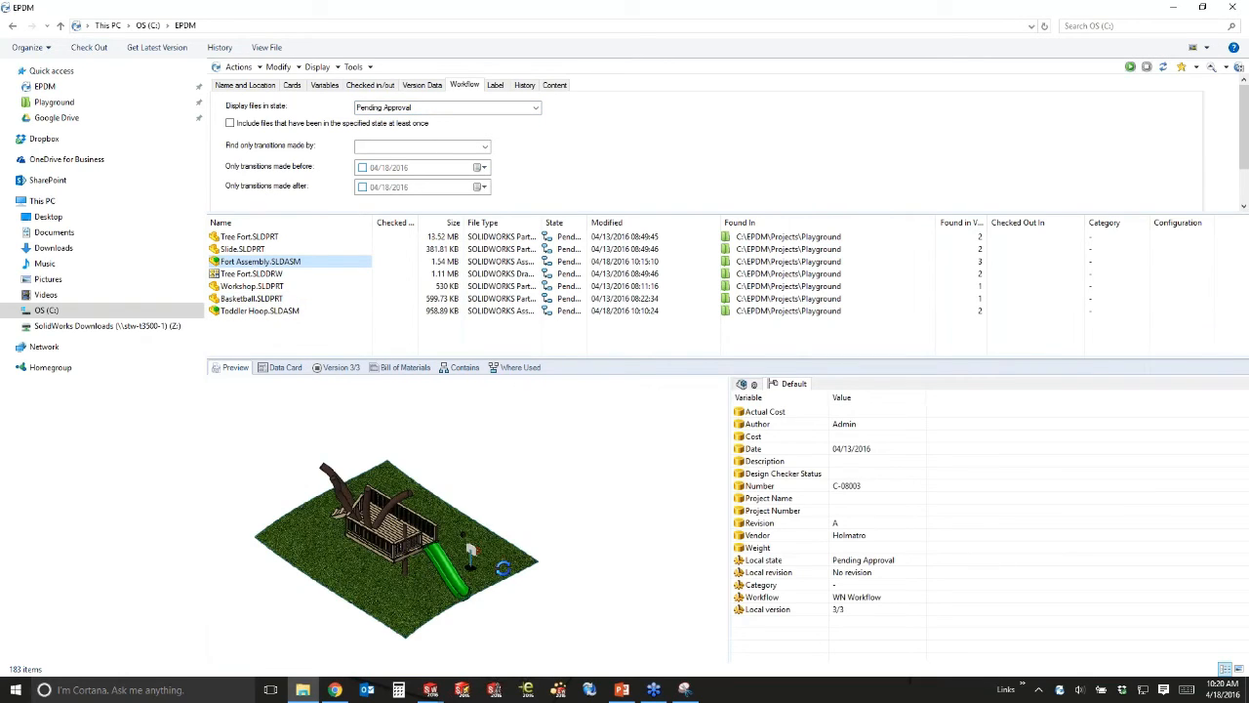
scroll(451, 612, "down", 5)
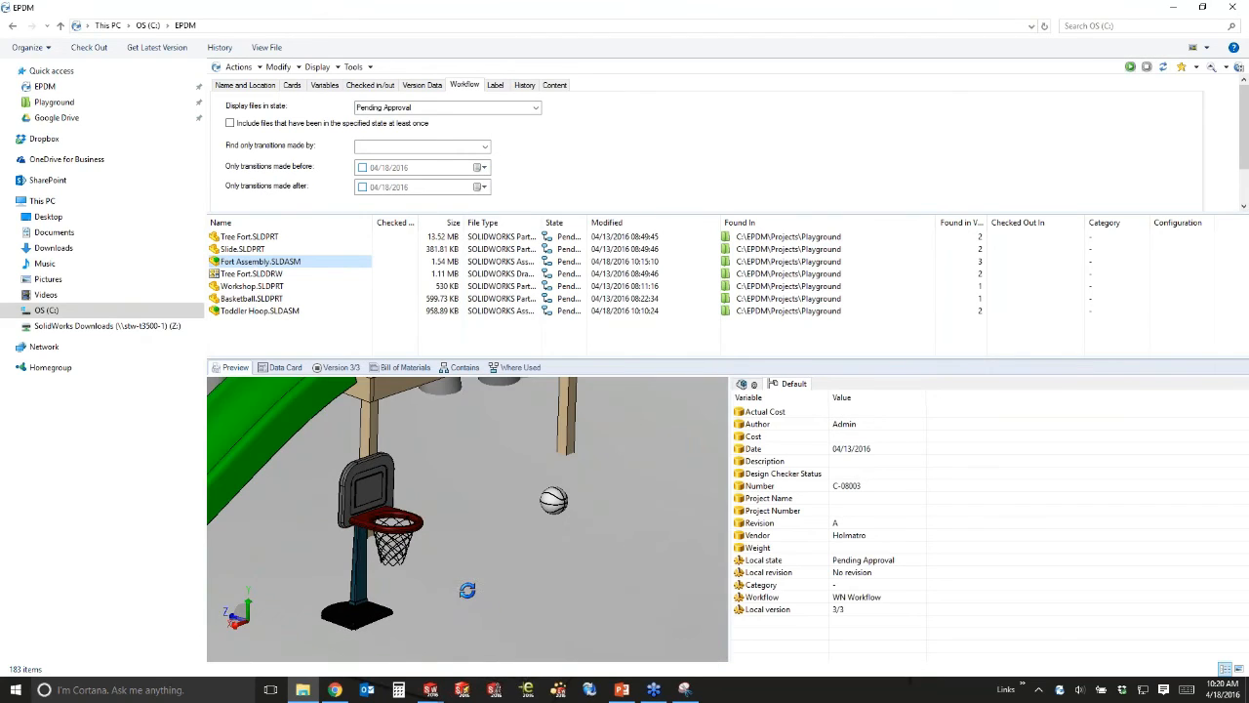
mouse_move(468, 591)
middle_mouse_down()
mouse_move(468, 576)
mouse_move(464, 595)
middle_mouse_up()
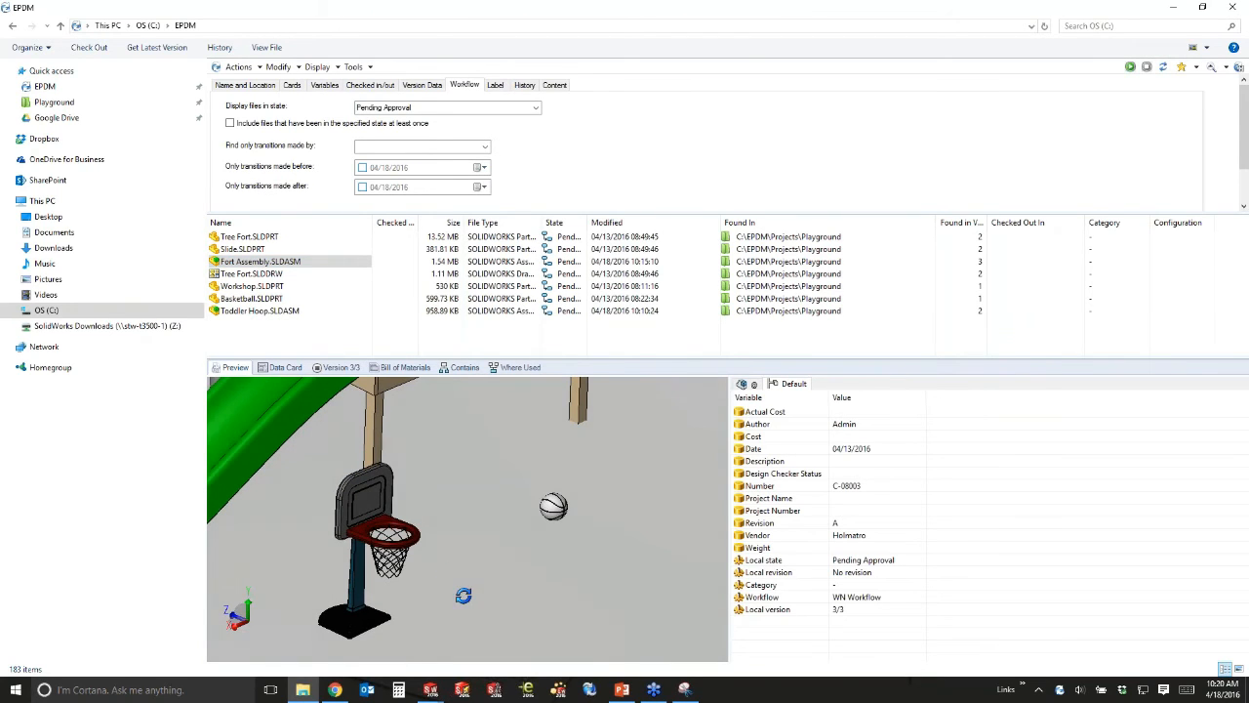
left_click(223, 48)
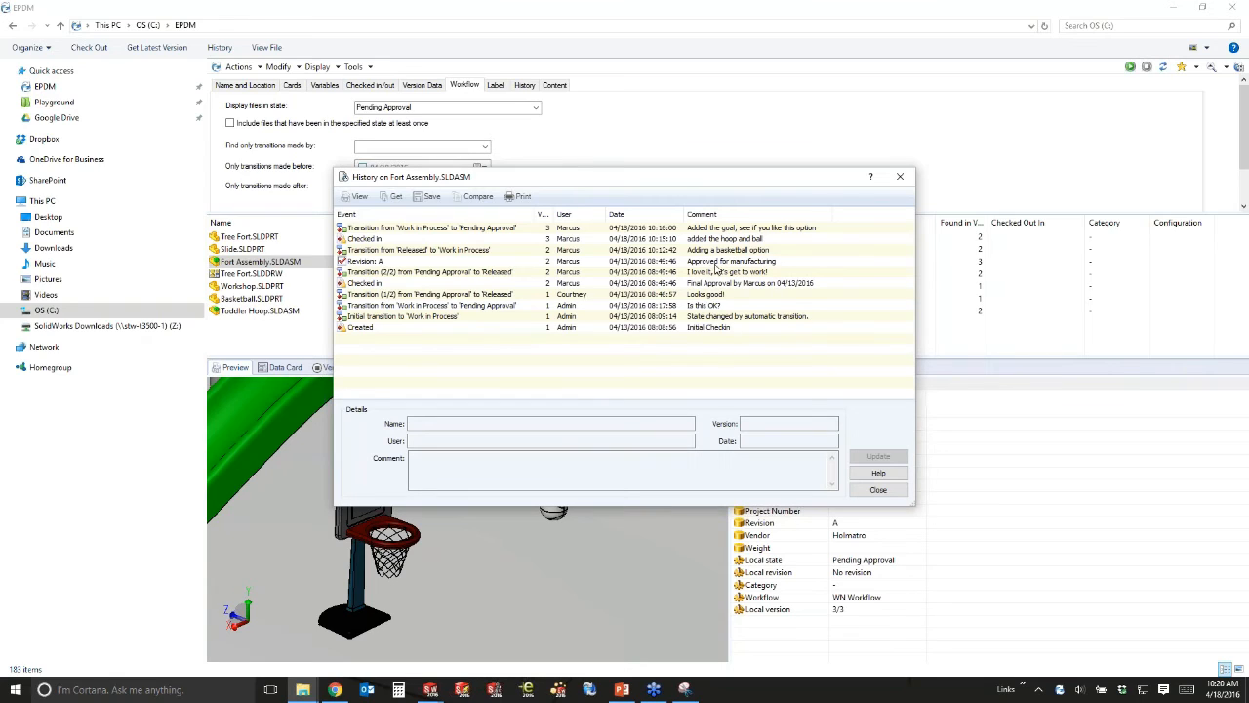
left_click(902, 177)
Inspect Workshop.SLDPRT in 3D preview, then preview the Tree Fort.SLDDRW lumber drawing.
left_click(236, 288)
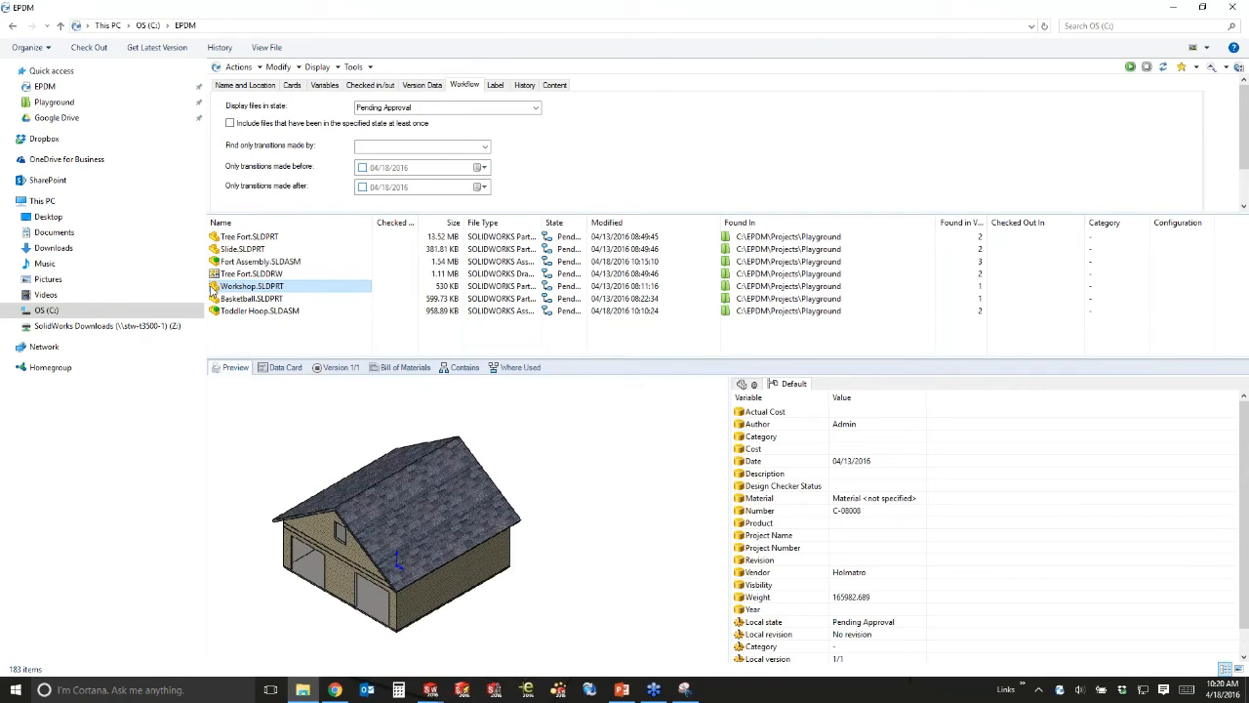
left_click(514, 528)
mouse_move(515, 576)
left_mouse_down()
mouse_move(508, 557)
mouse_move(517, 575)
left_mouse_up()
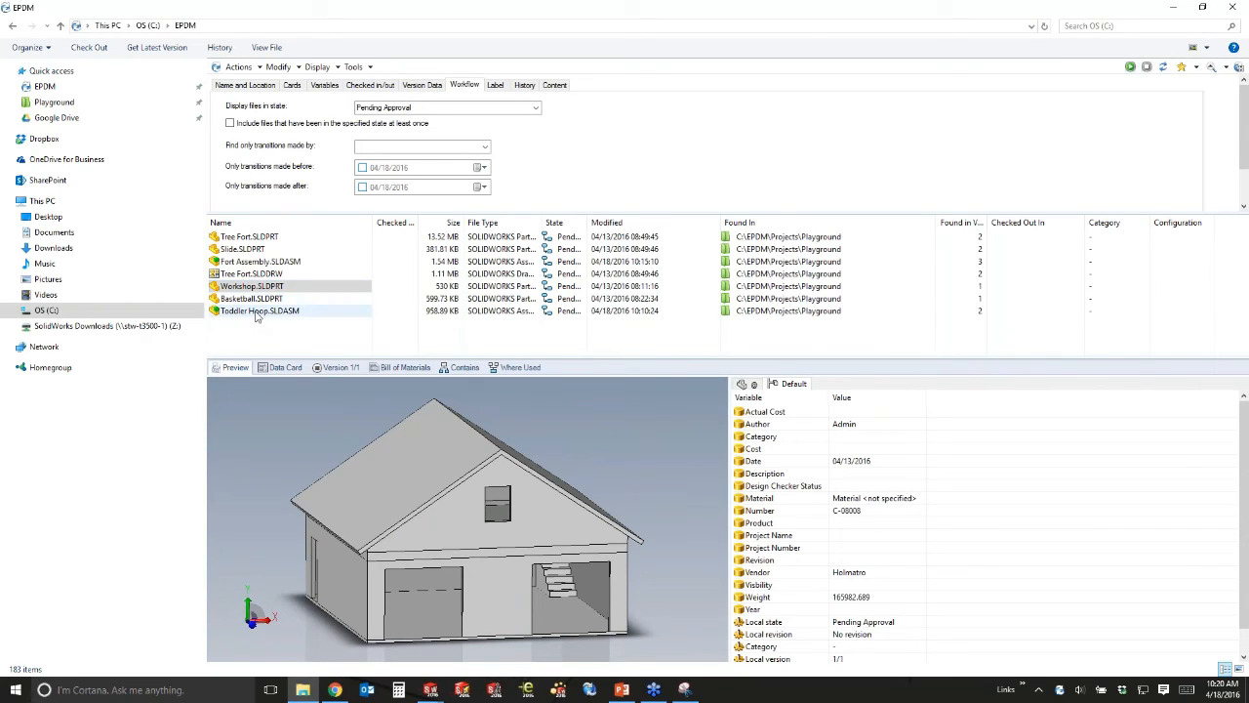
left_click(248, 276)
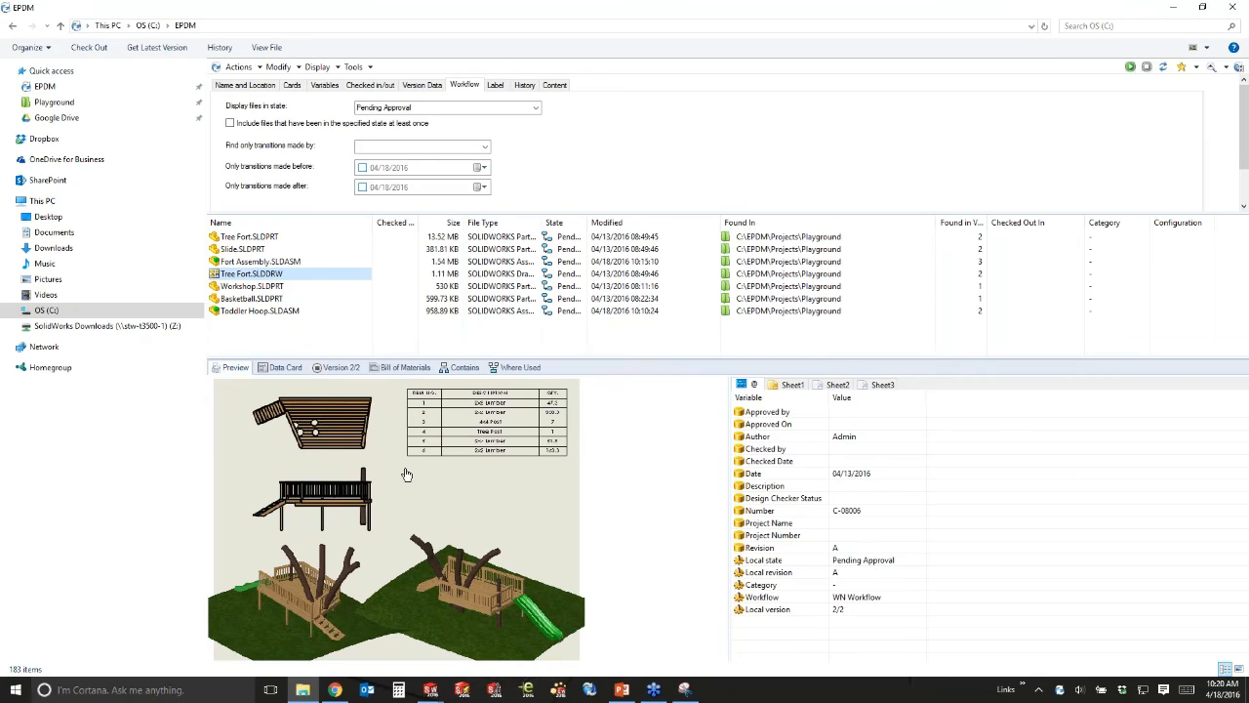
Submit Slide.SLDPRT's Release Documents transition with a comment about sourcing from local Lowe's.
left_click(232, 249)
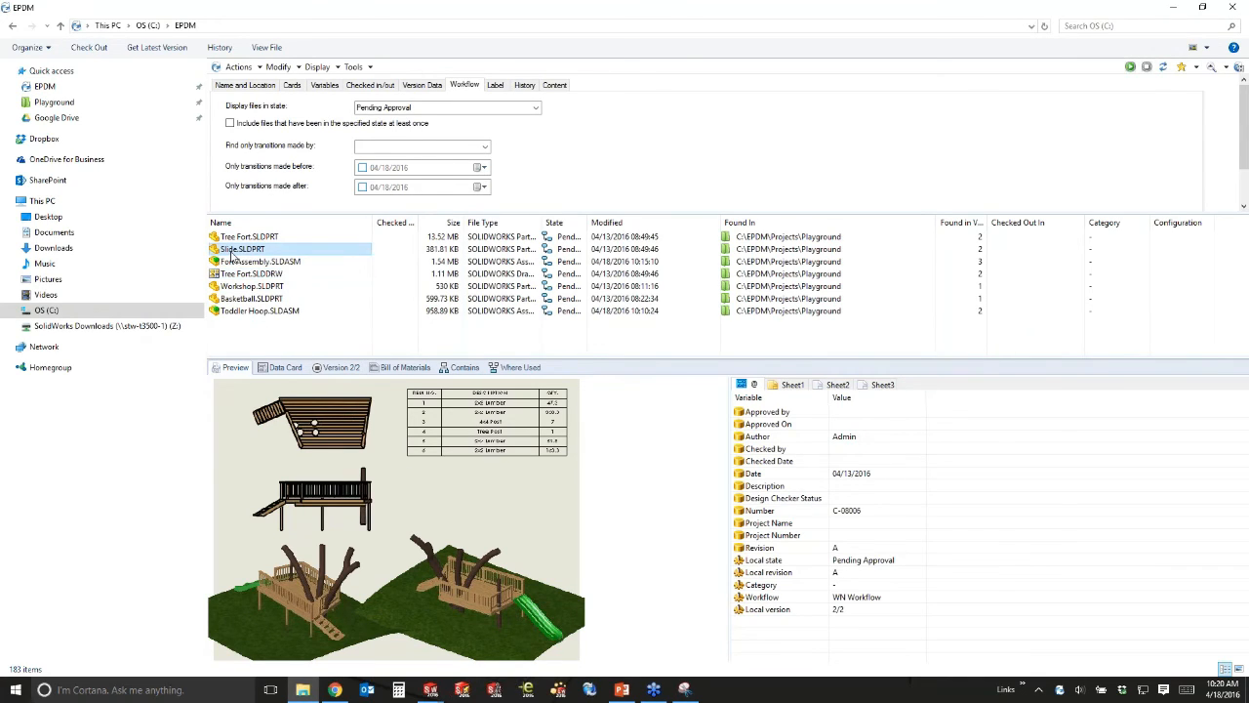
right_click(232, 253)
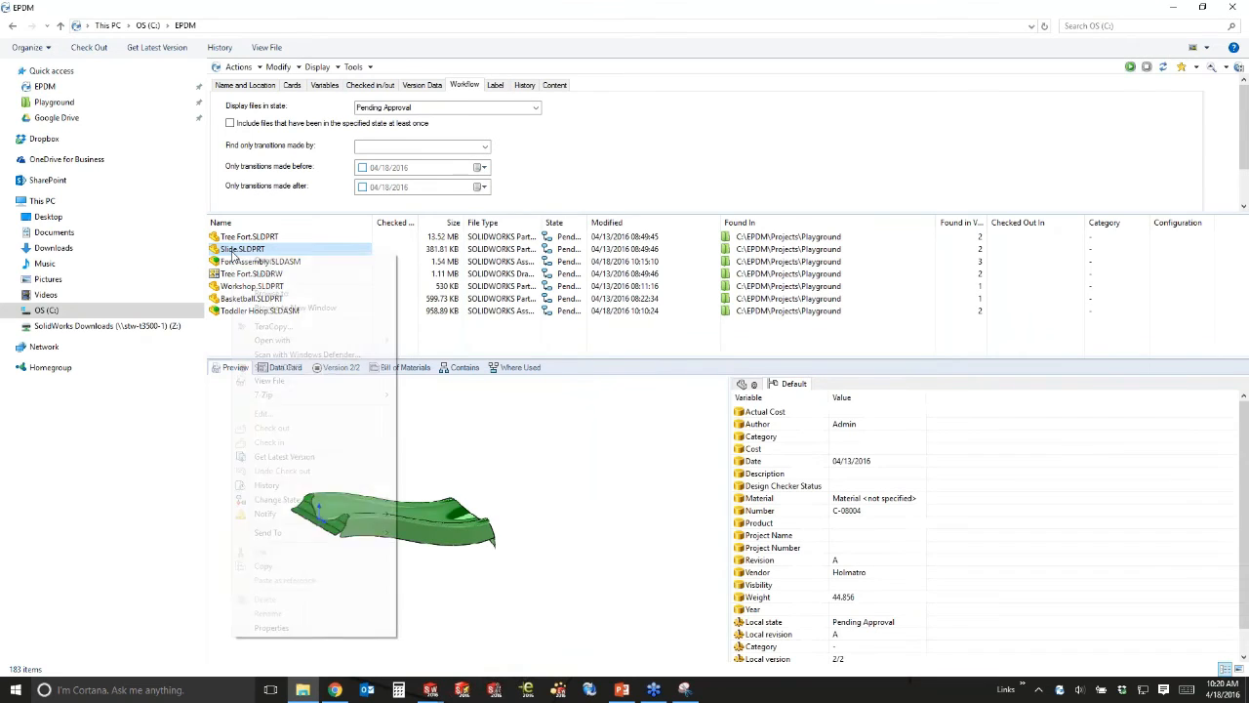
mouse_move(304, 503)
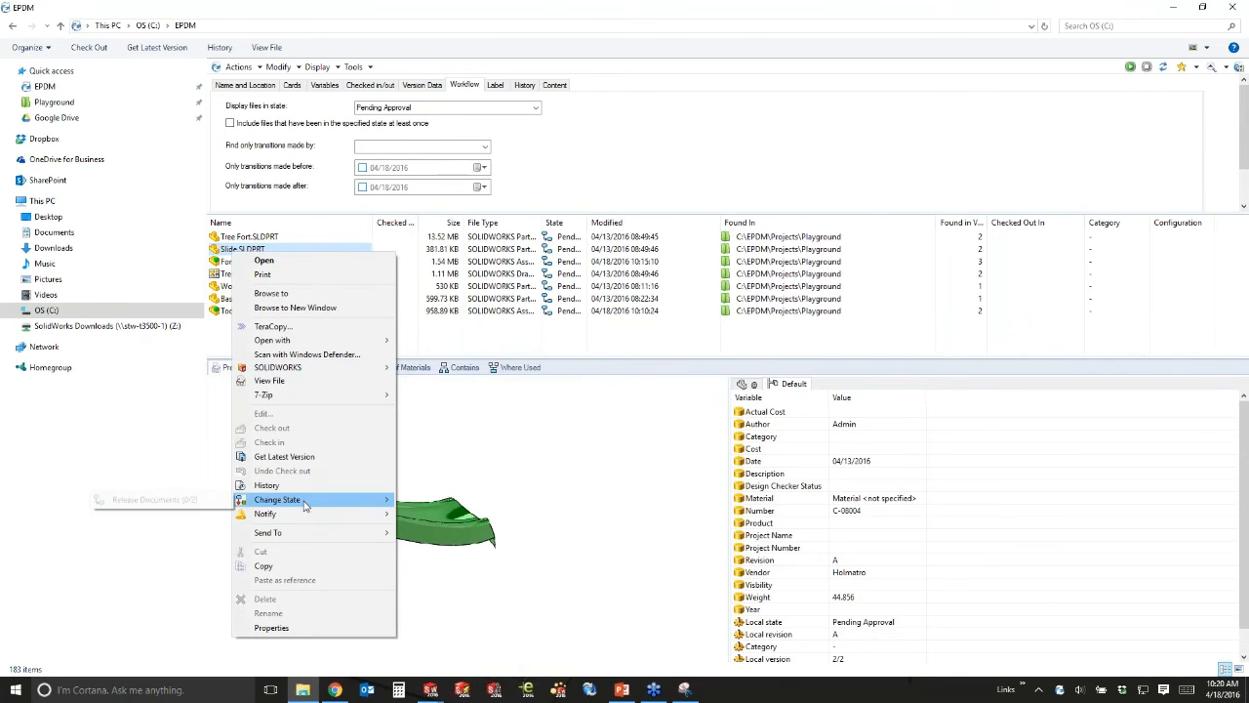
left_click(173, 503)
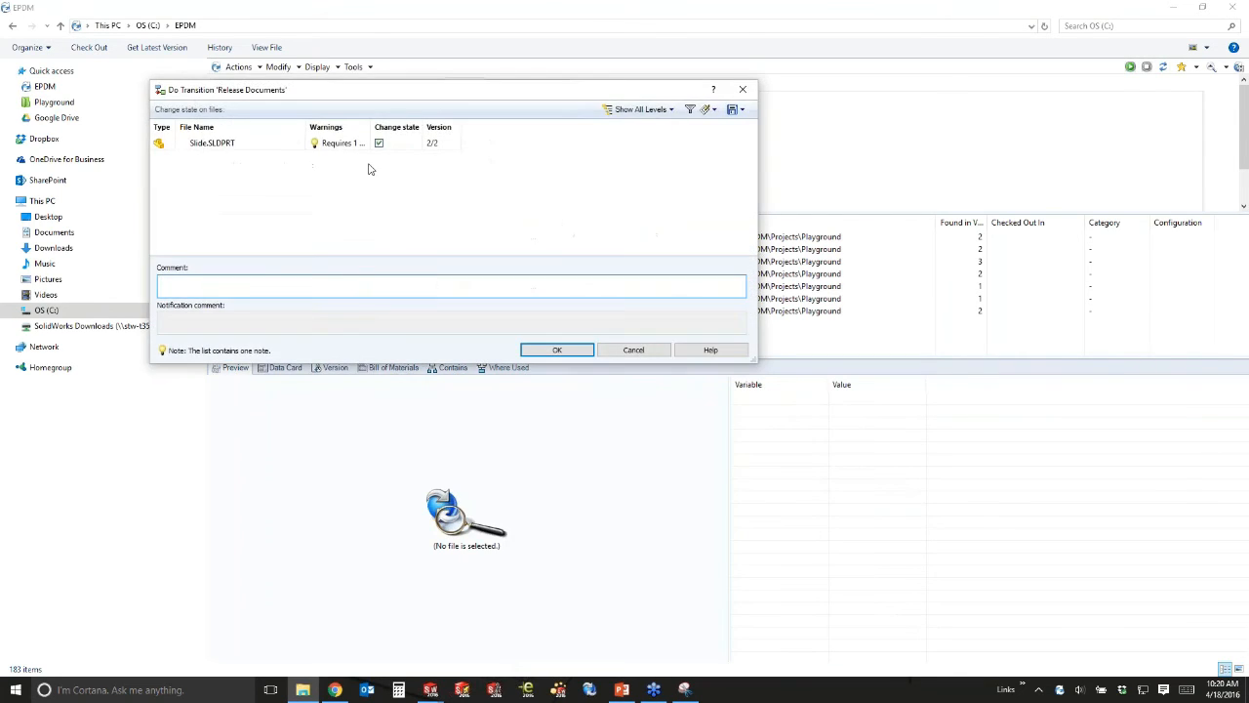
left_click_drag(371, 125, 434, 125)
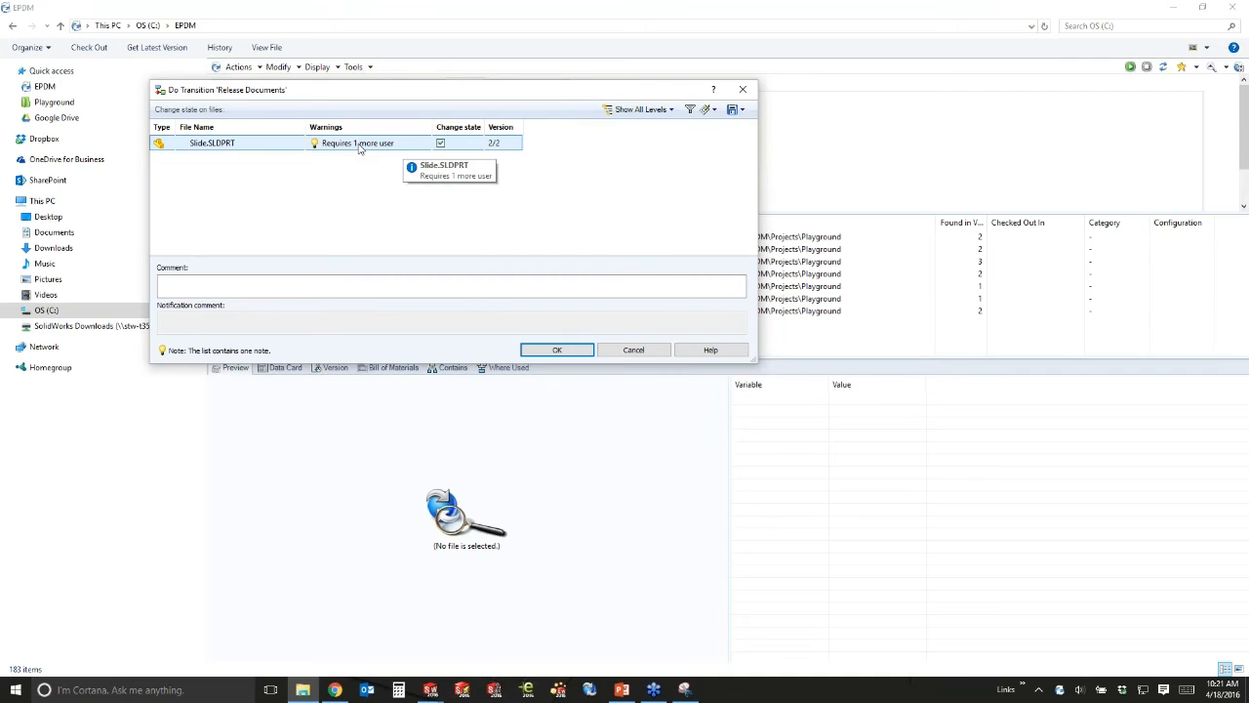
left_click(259, 286)
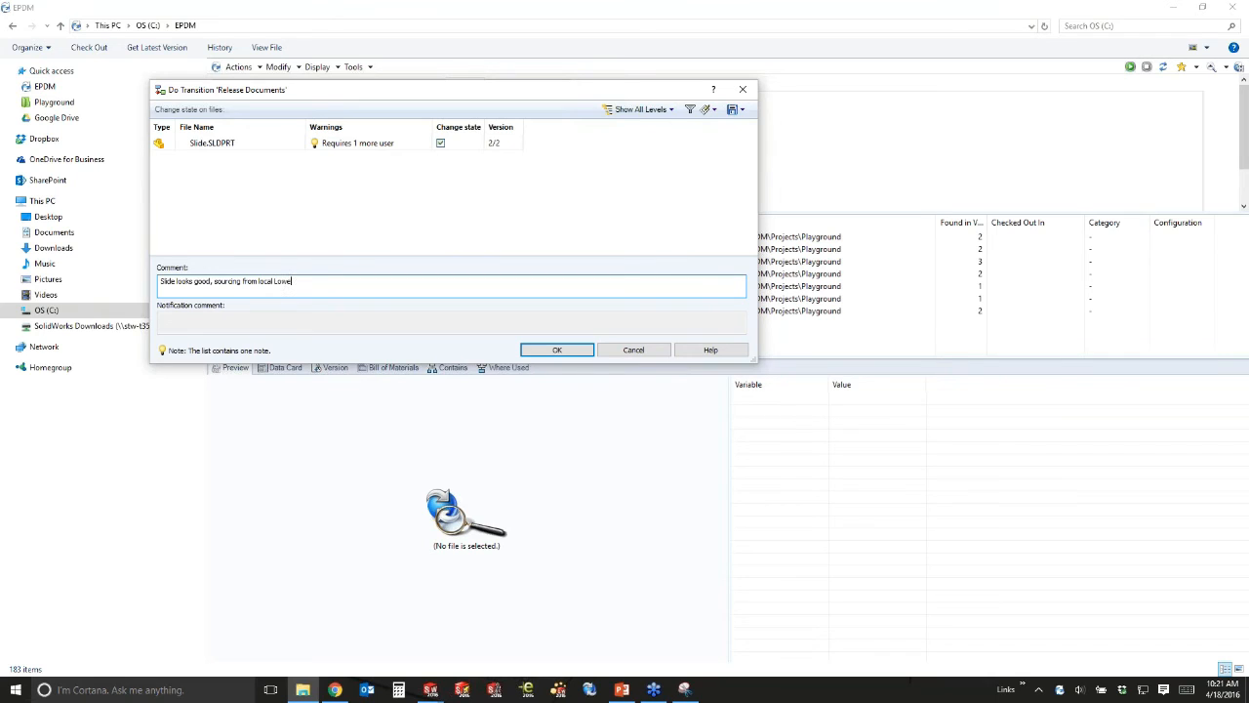
left_click(532, 349)
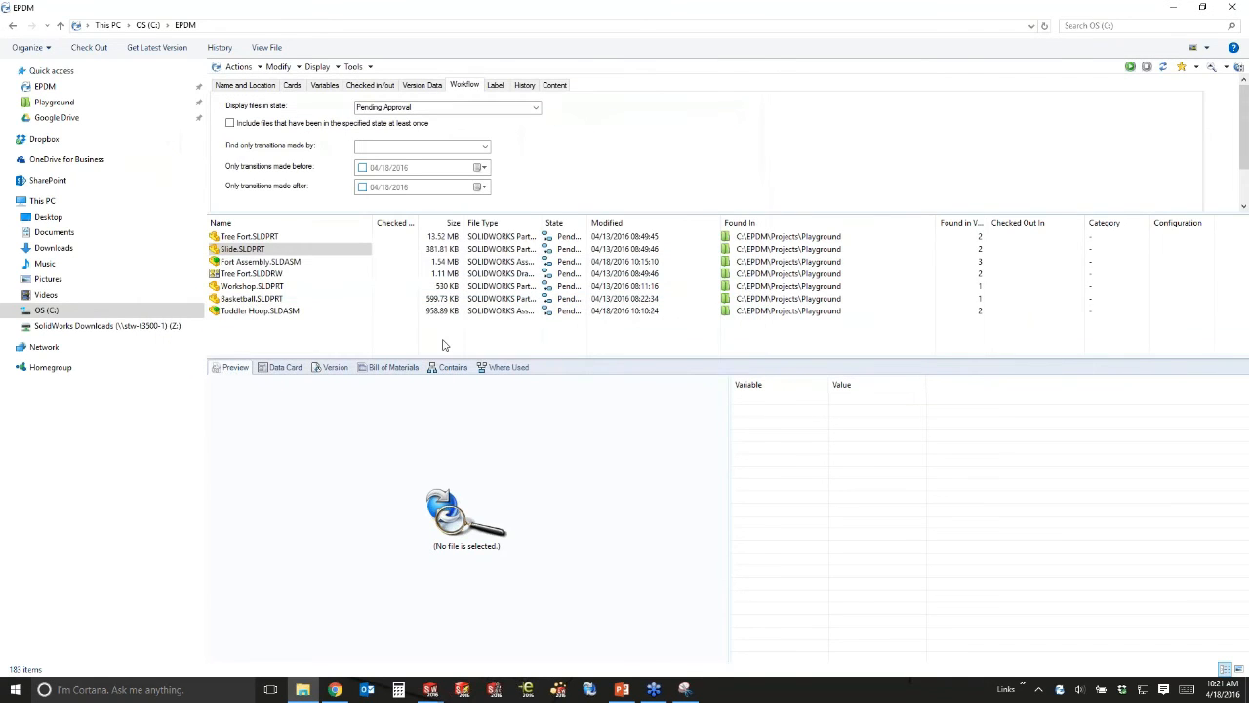
Check Slide.SLDPRT's available transitions, including Revoke, without changing its state.
left_click(281, 250)
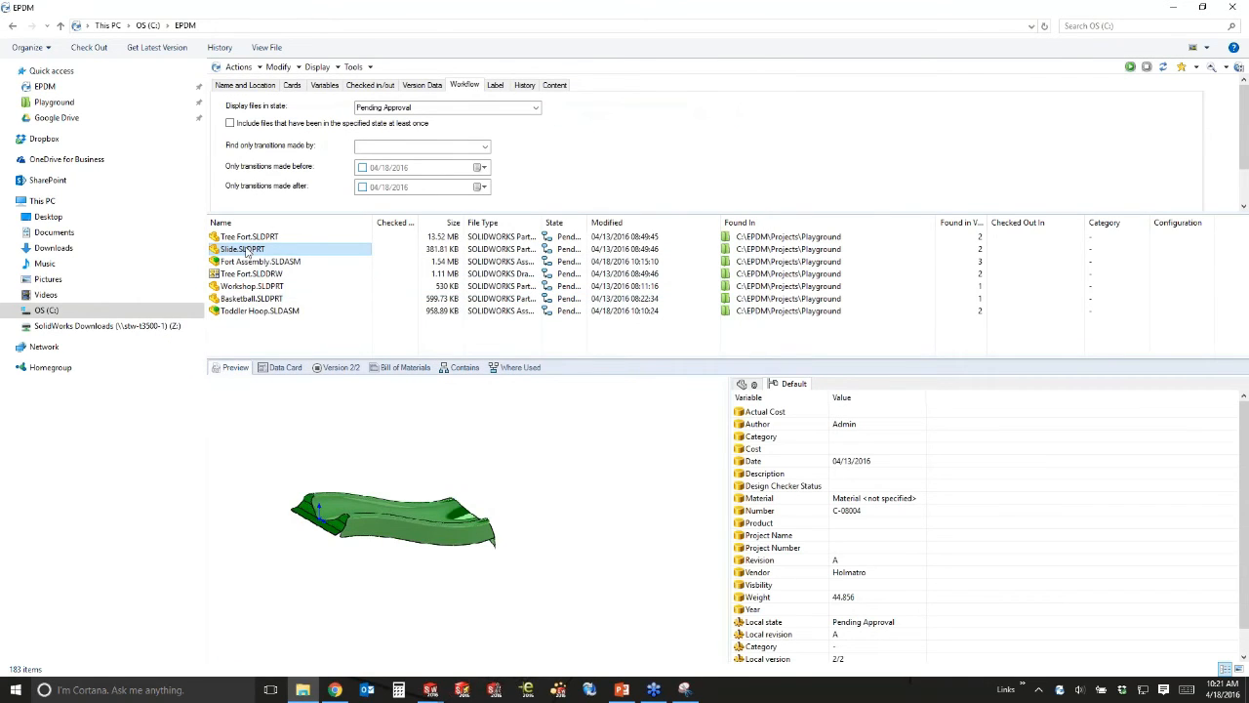
right_click(247, 251)
mouse_move(330, 499)
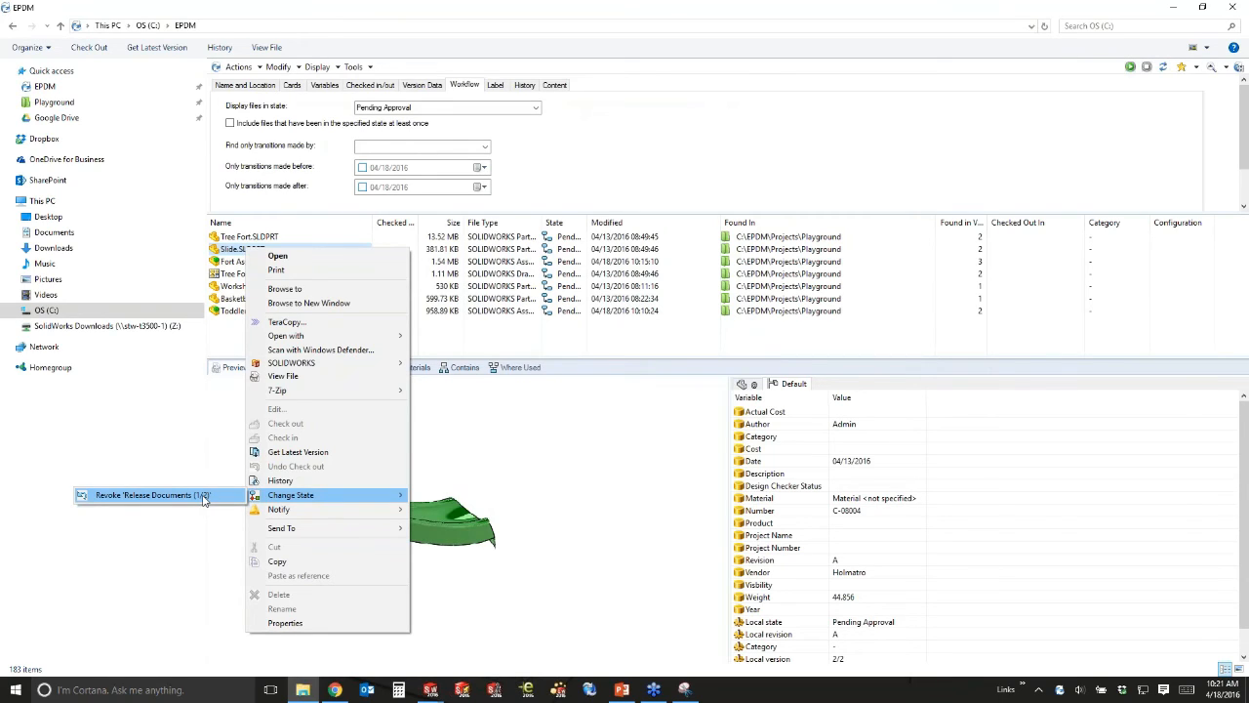
left_click(452, 342)
Clear the selection and switch from the PDM search window to the browser.
left_click(452, 342)
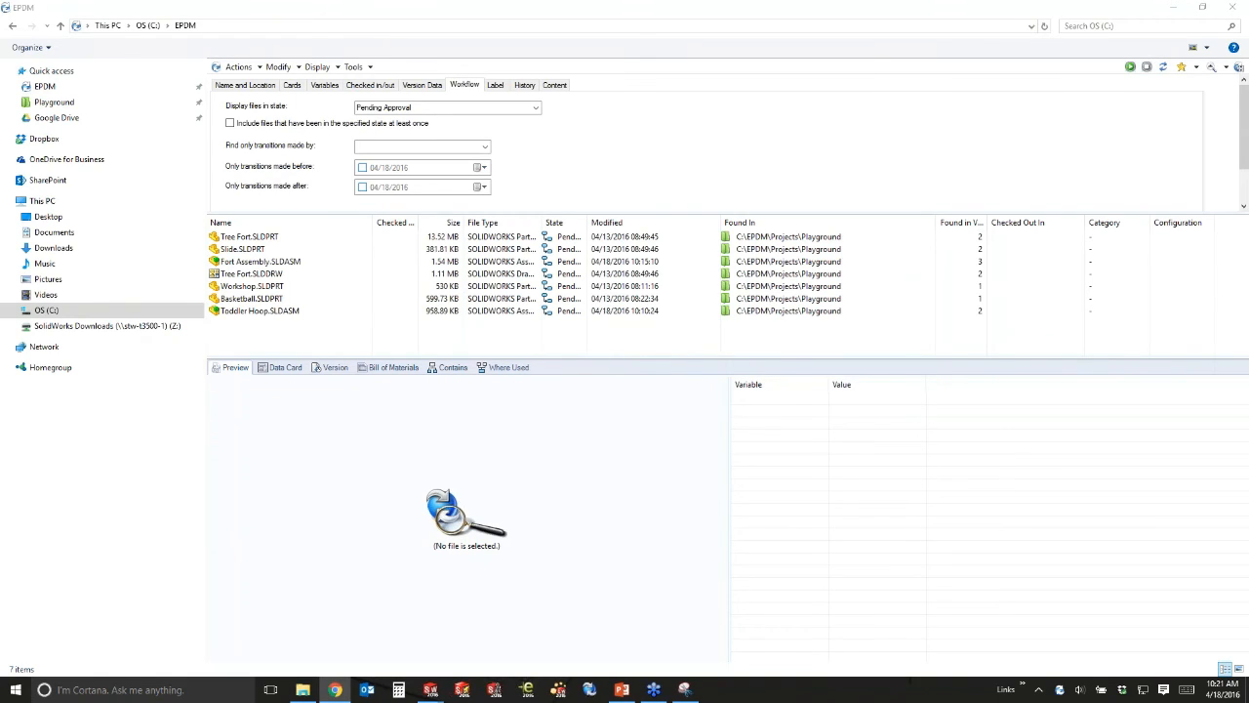
left_click(399, 354)
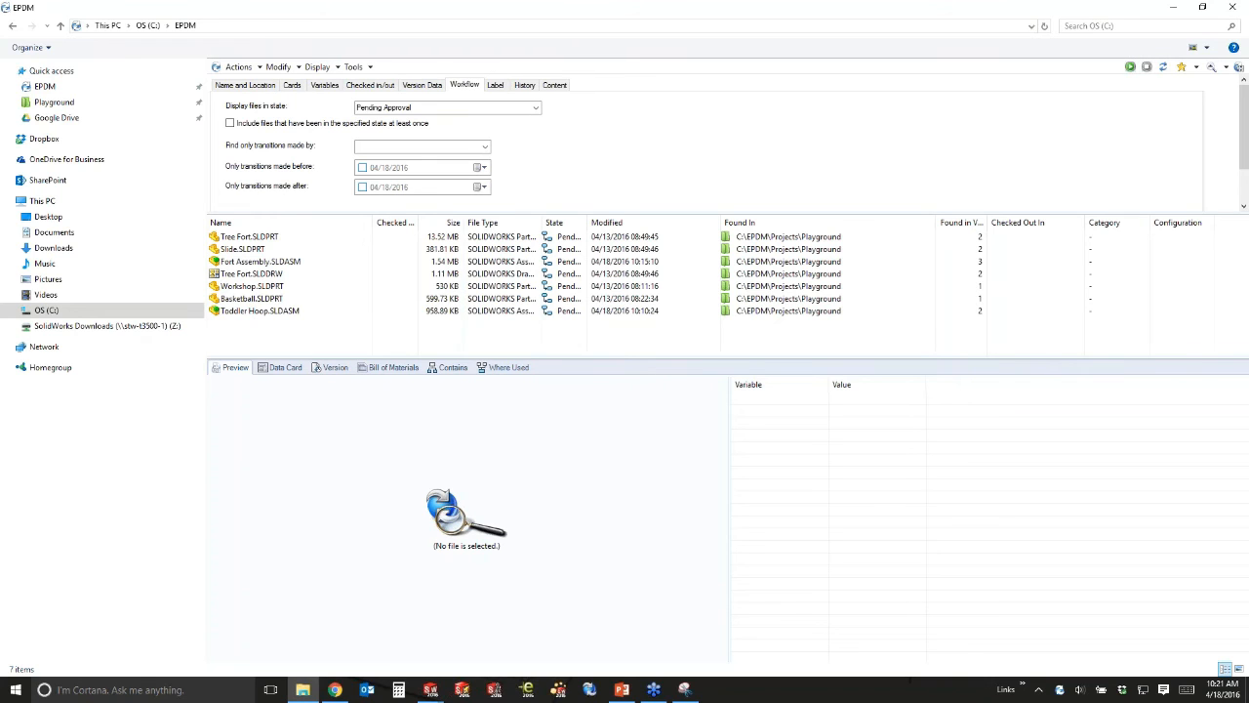
left_click(335, 688)
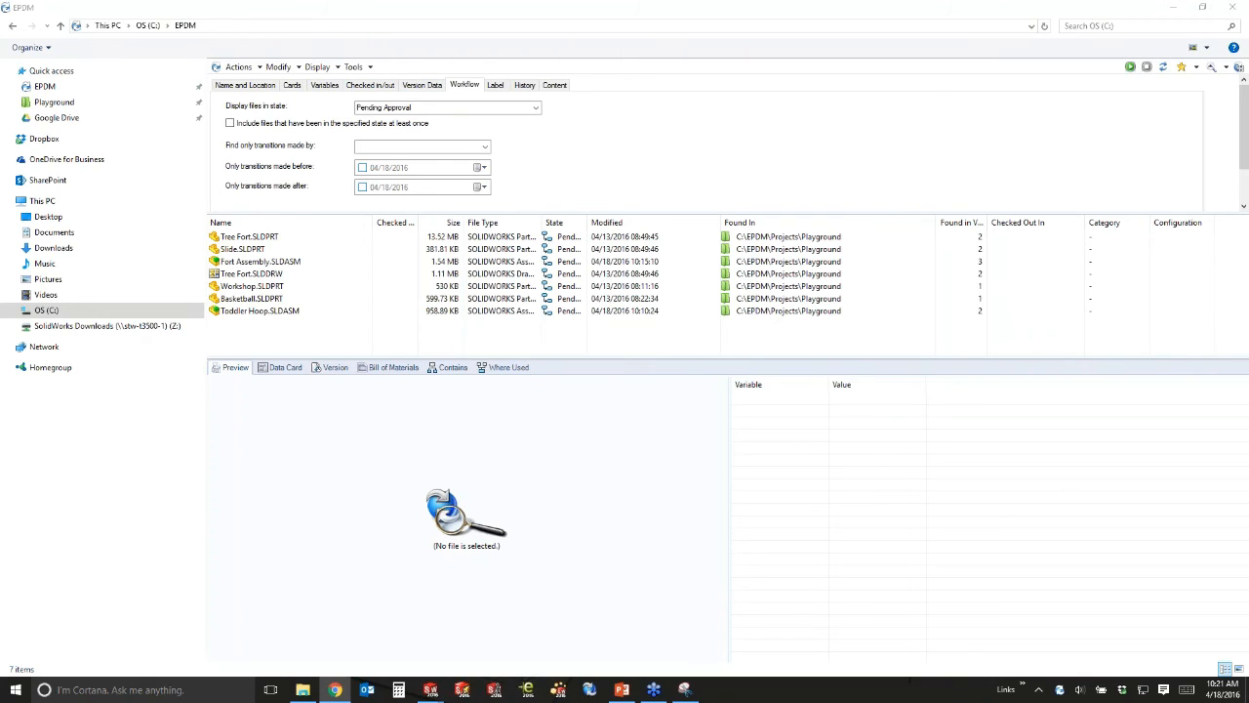
Maximize and reload the Enterprise PDM Web2 page, returning to the EPDM vault root.
double_click(573, 78)
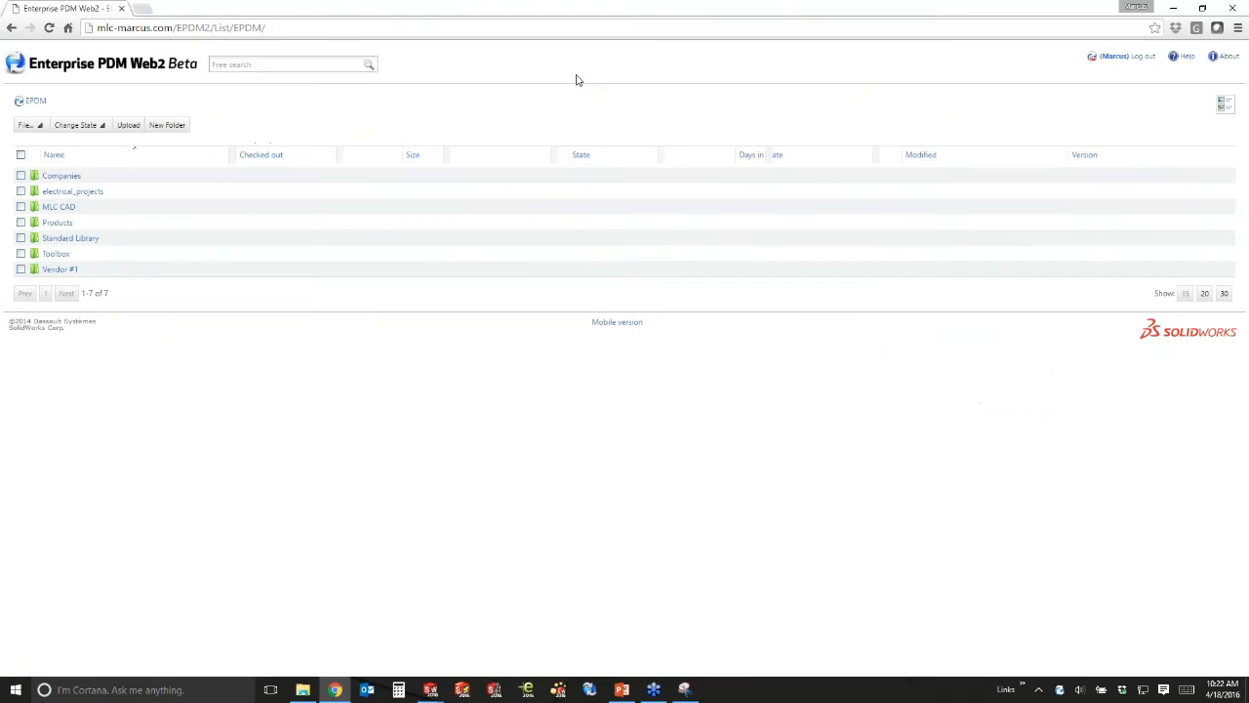
key("F5")
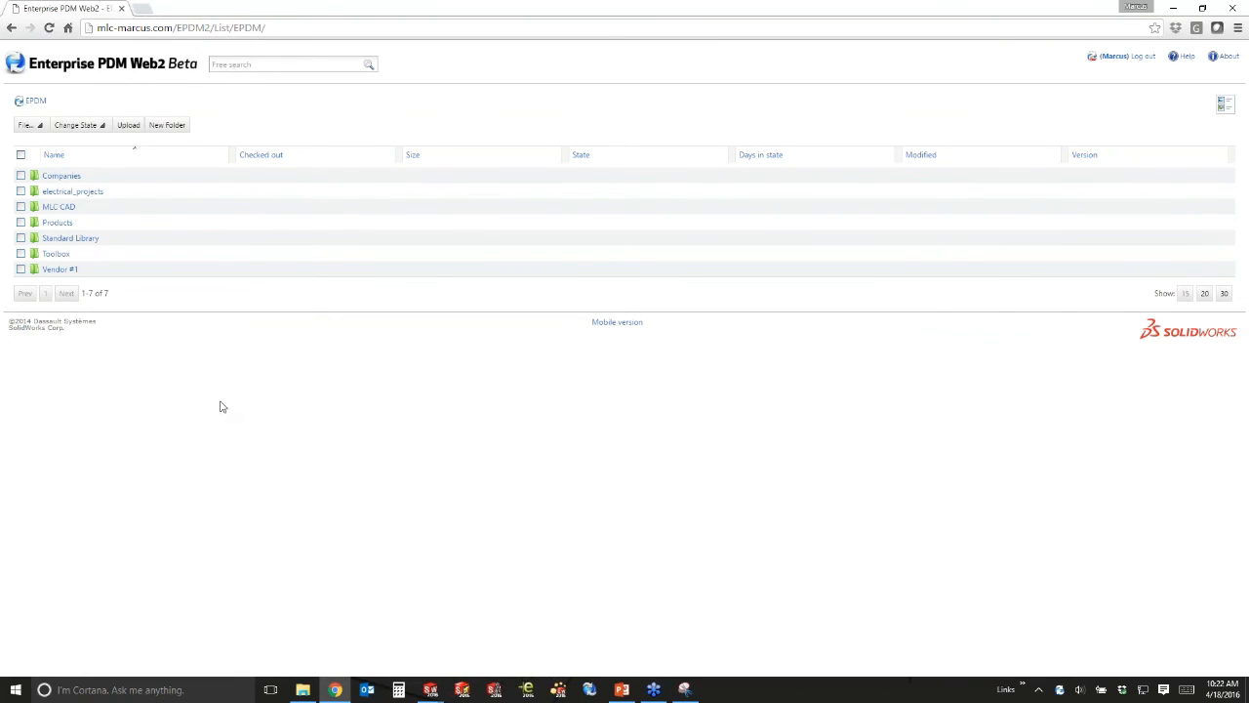
left_click_drag(303, 13, 430, 56)
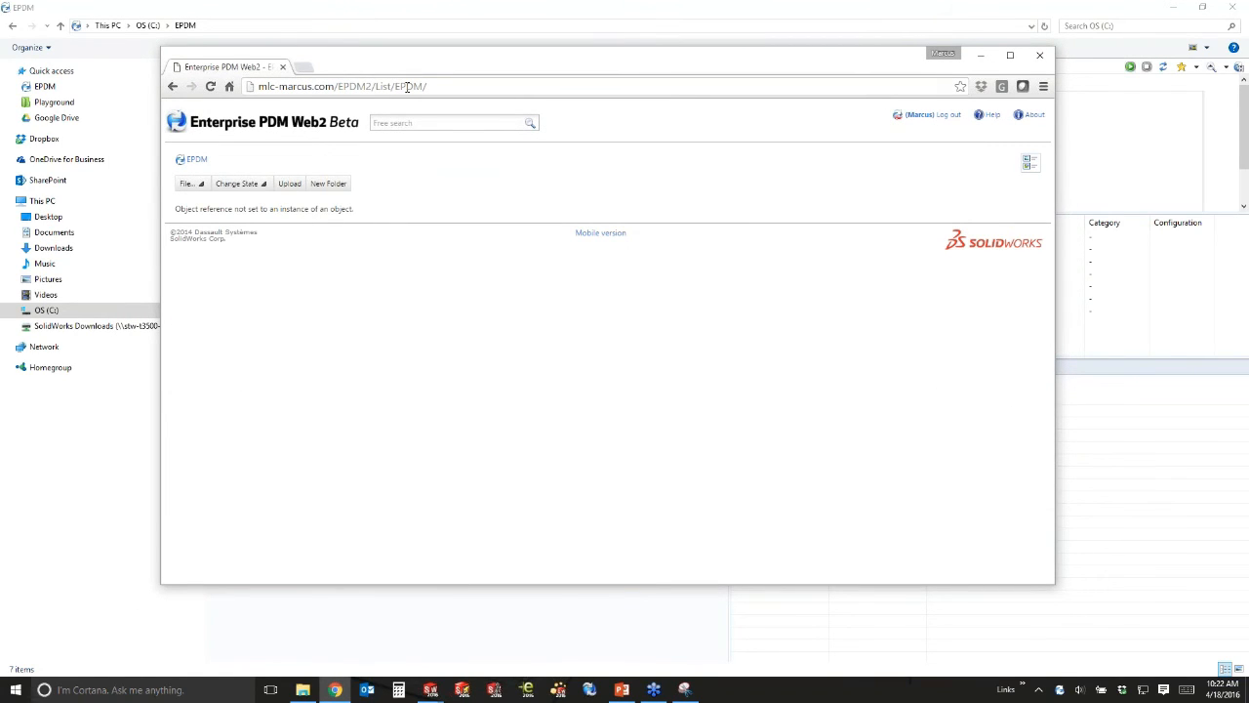
left_click(193, 161)
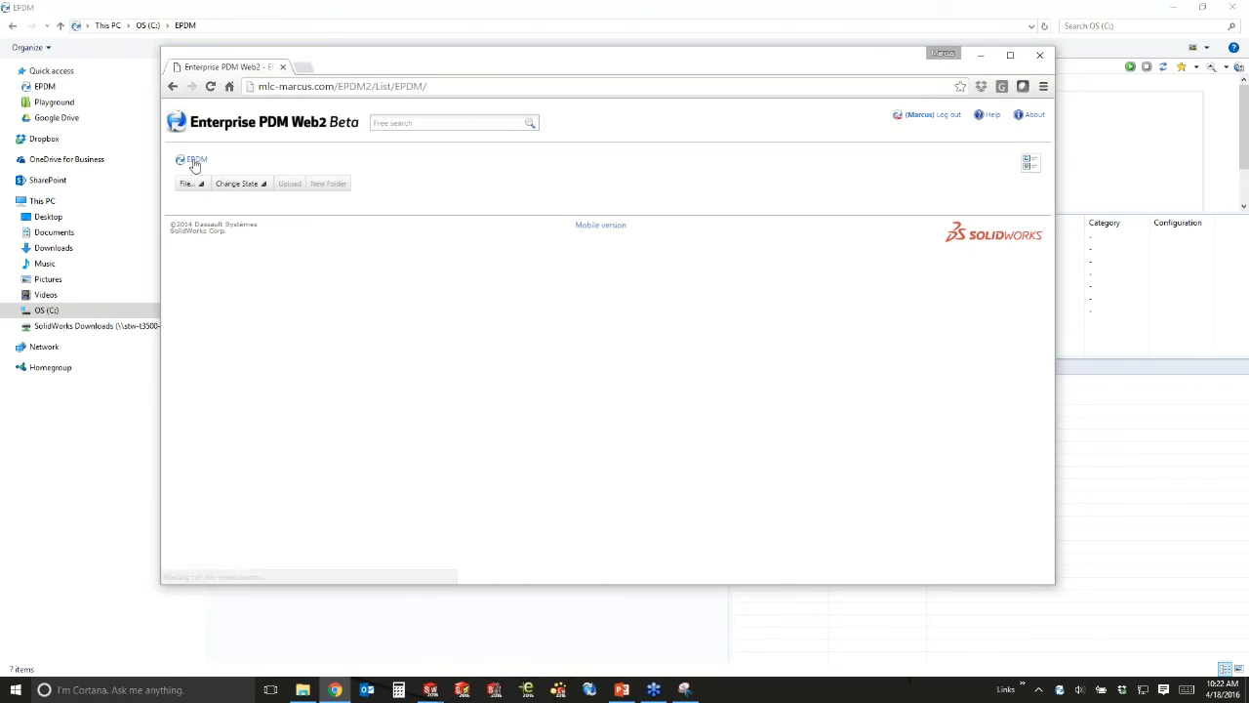
left_click(358, 86)
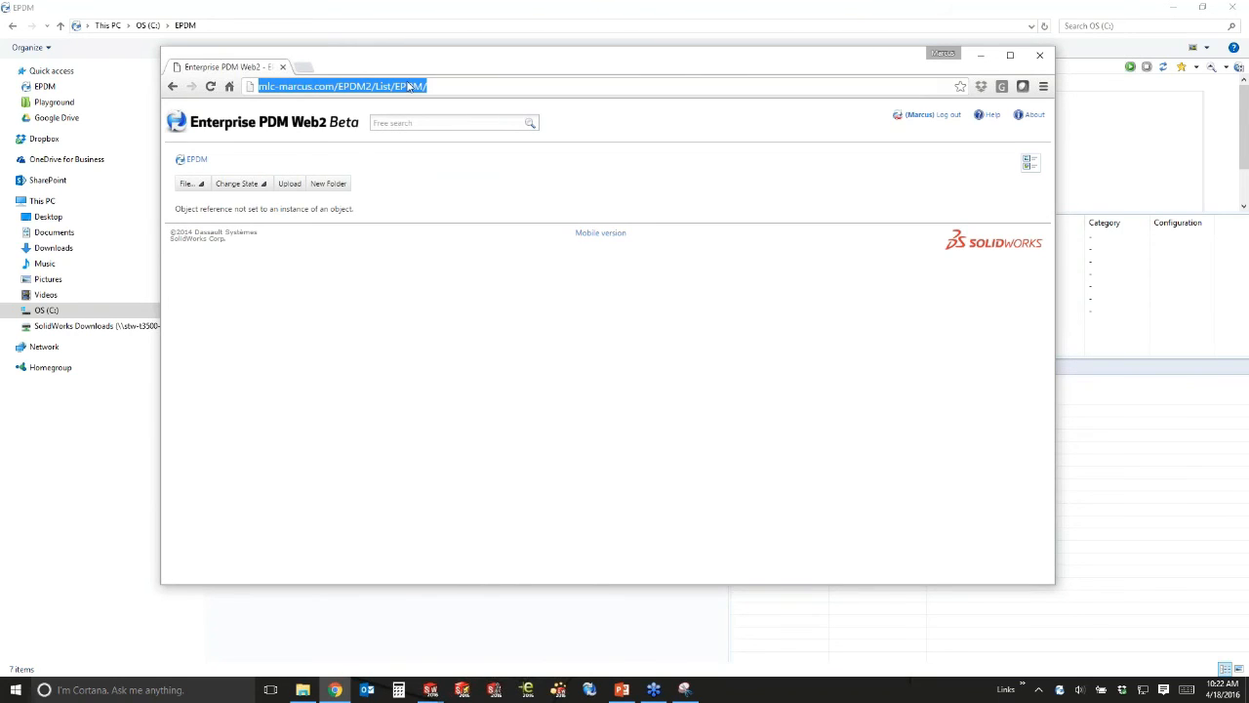
Log out of Web2, try logging back in twice, then move the browser away.
left_click(941, 117)
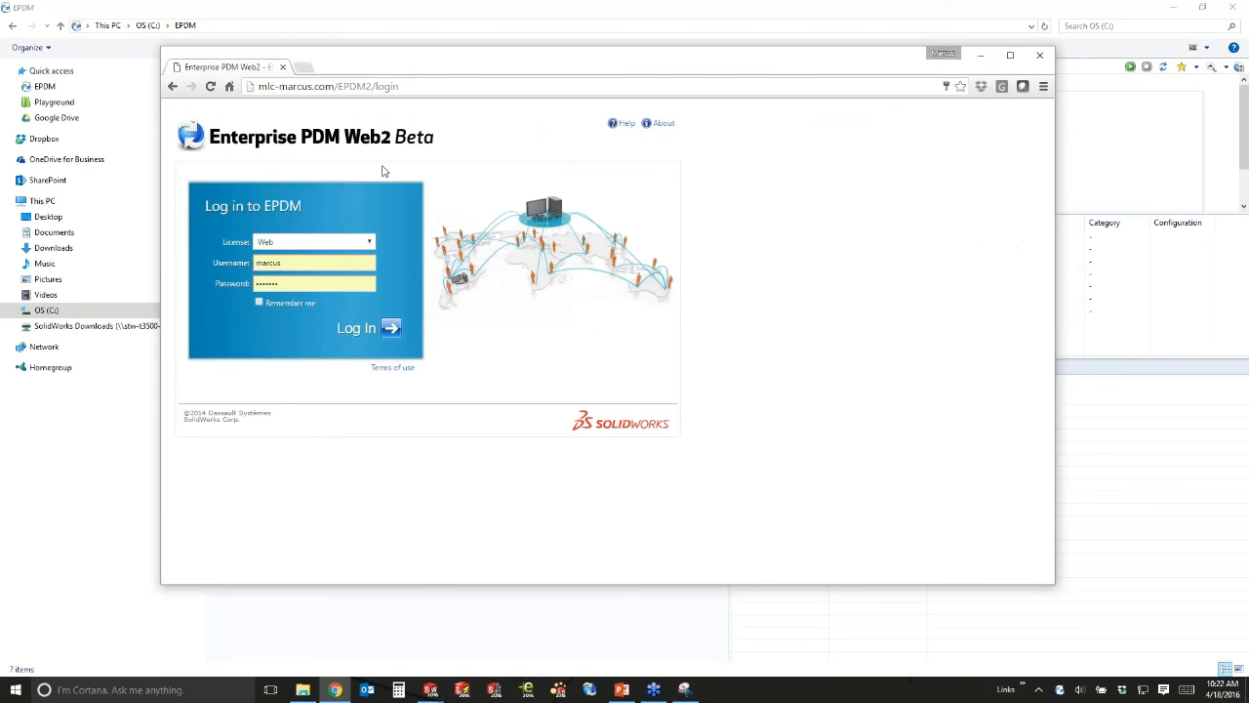
left_click(388, 332)
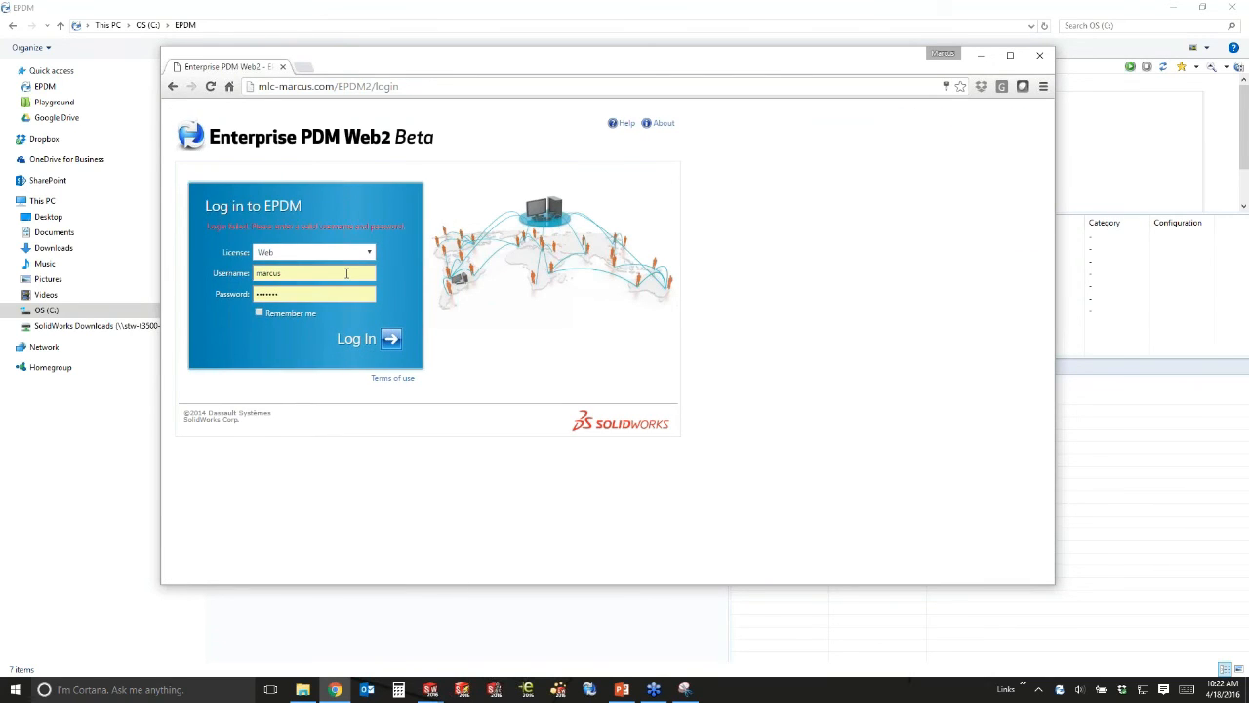
left_click(347, 273)
left_click(476, 280)
left_click(387, 338)
left_click_drag(439, 59, 451, 0)
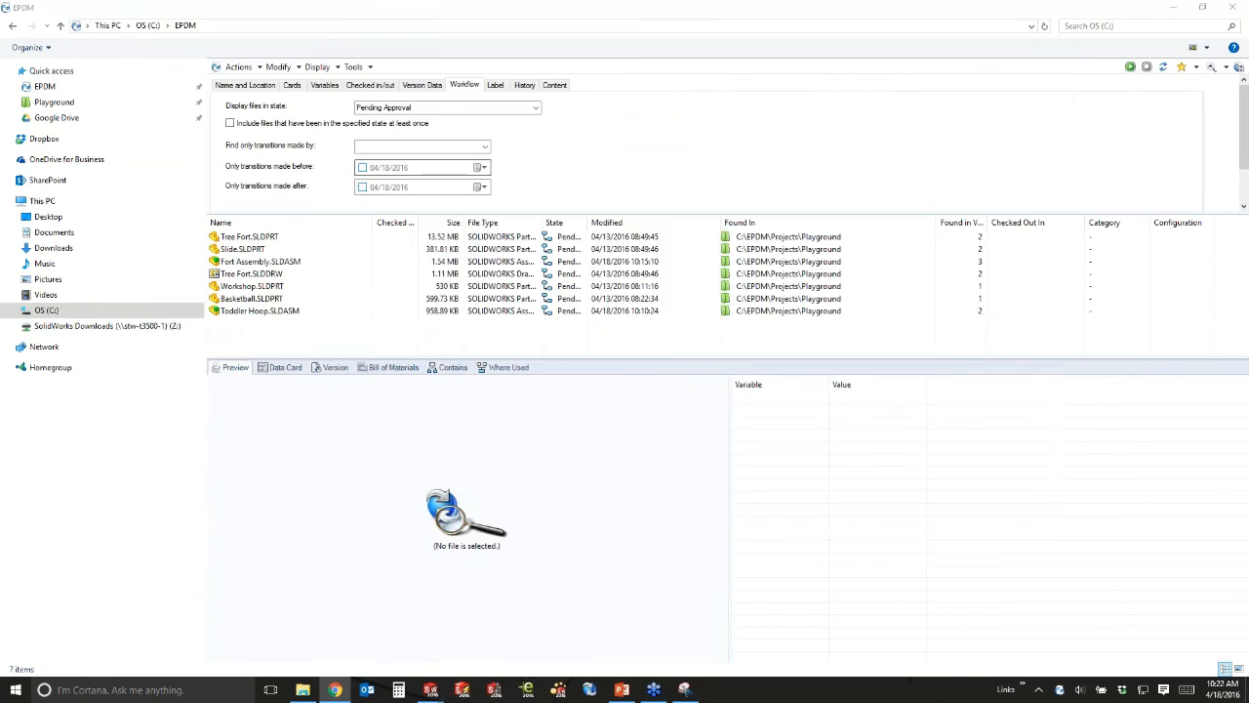
Leave the PDM search window and maximize the EPDM Webinar.pptx deck on slide 4, 'Let's See How PDM Works'.
left_click(291, 351)
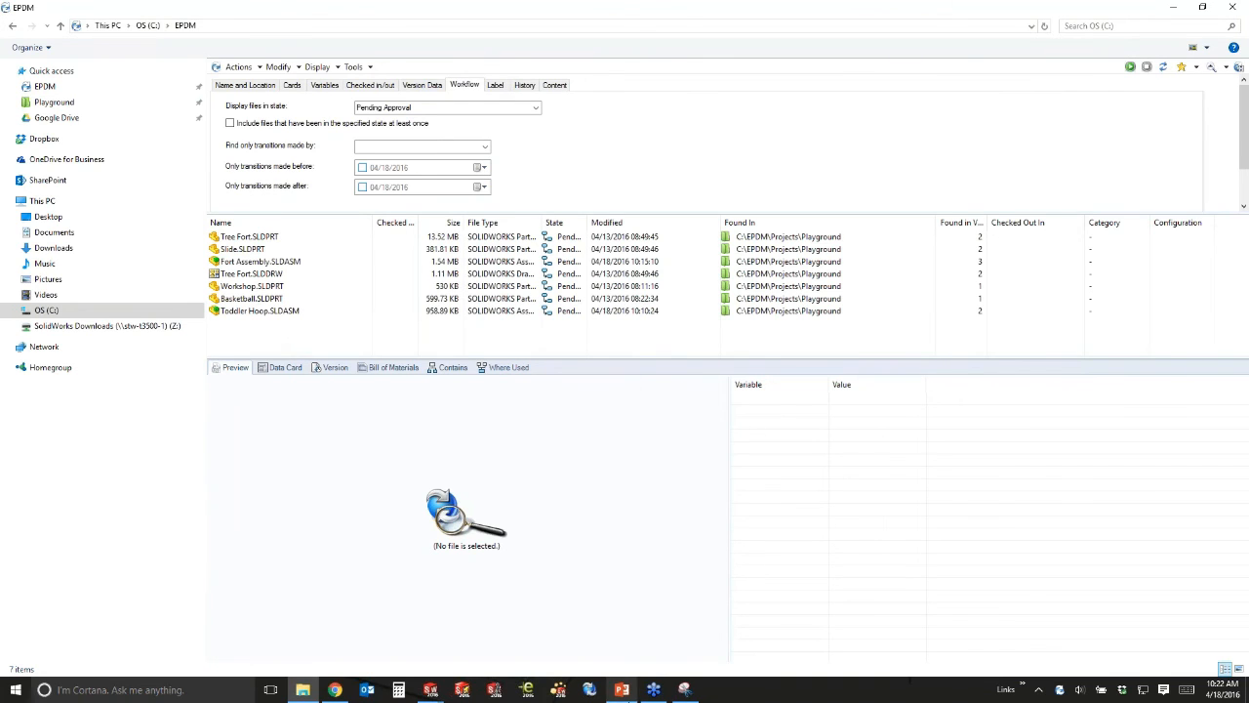
left_click(621, 689)
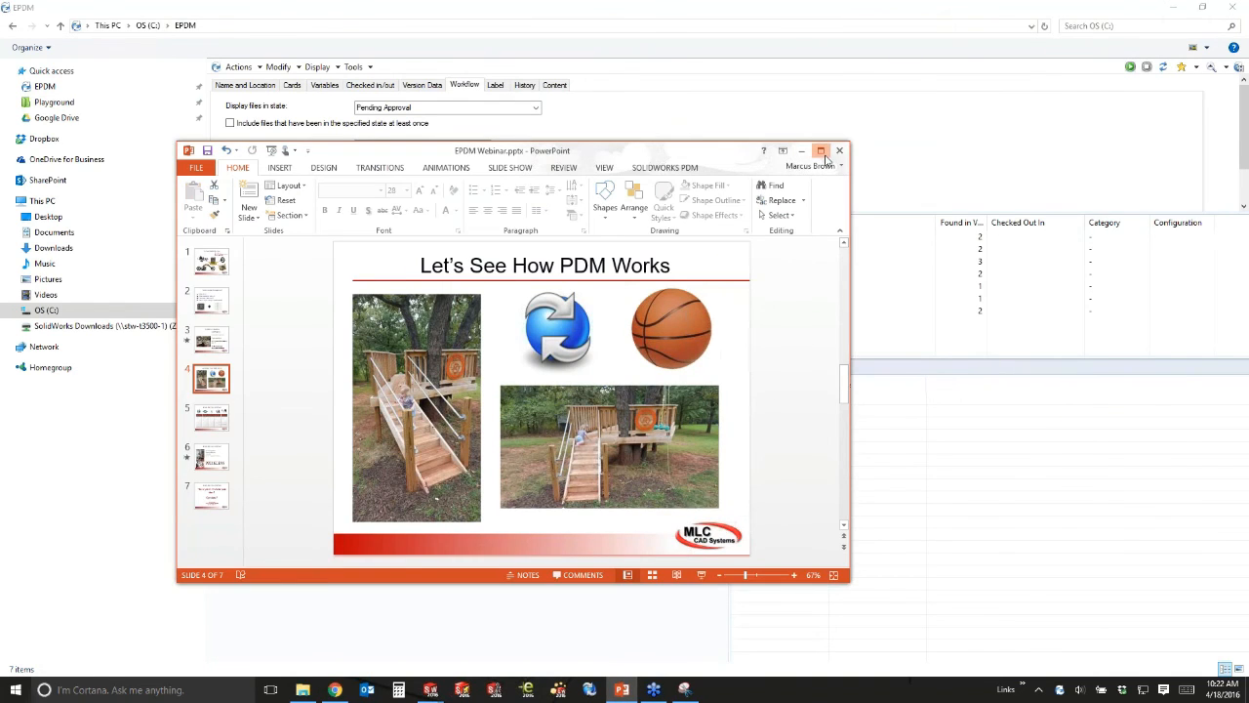
left_click(822, 153)
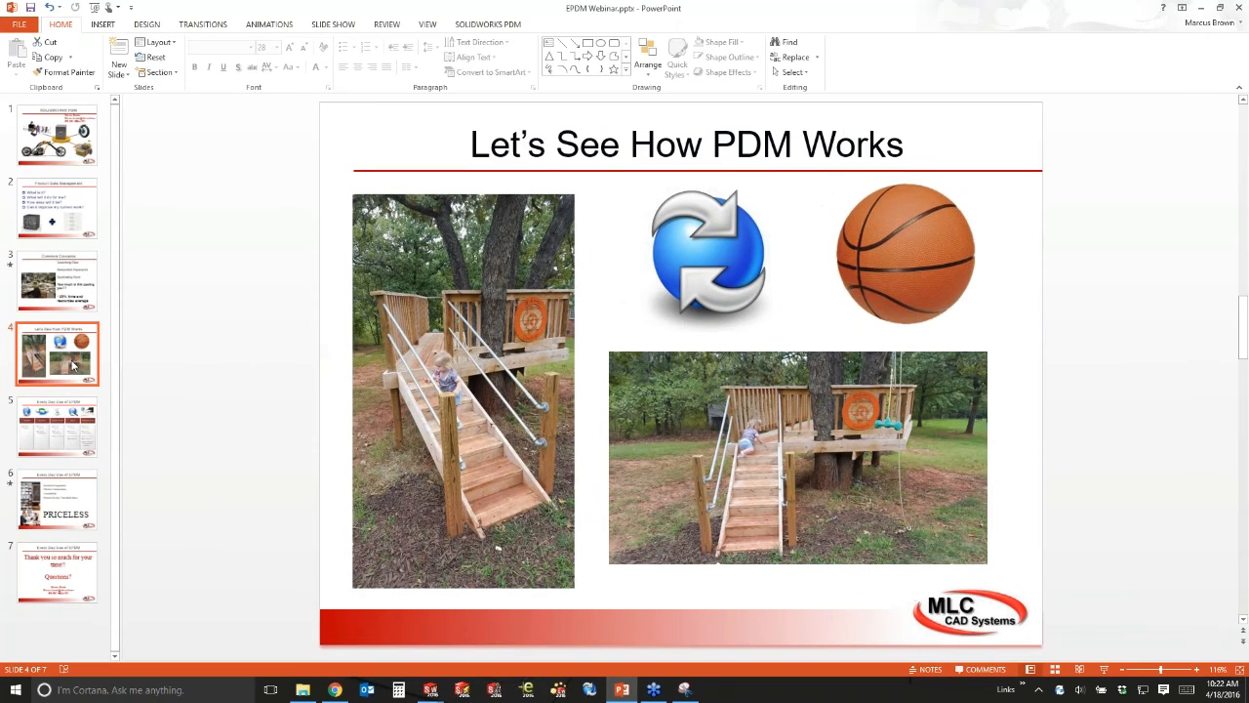